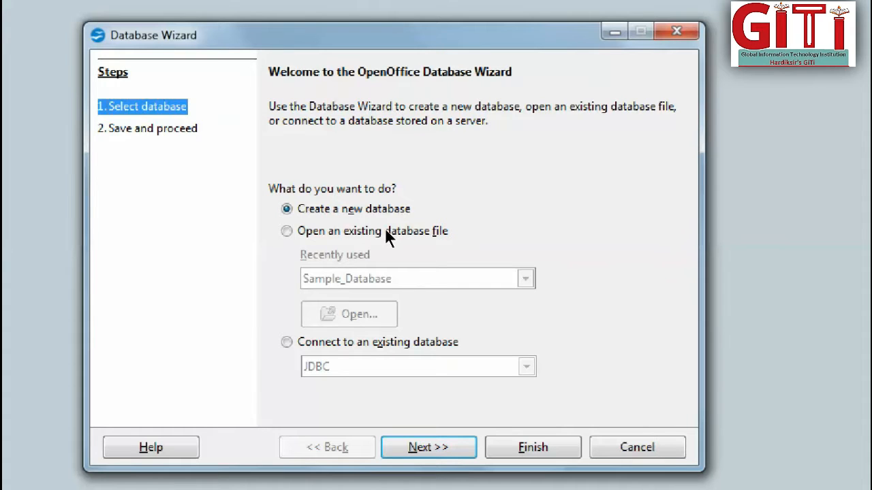
left_click(385, 232)
left_click(443, 276)
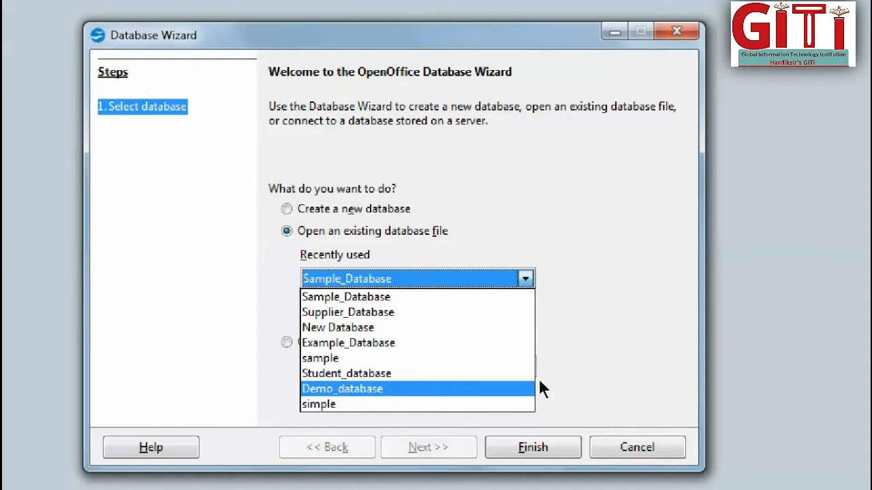
left_click(374, 216)
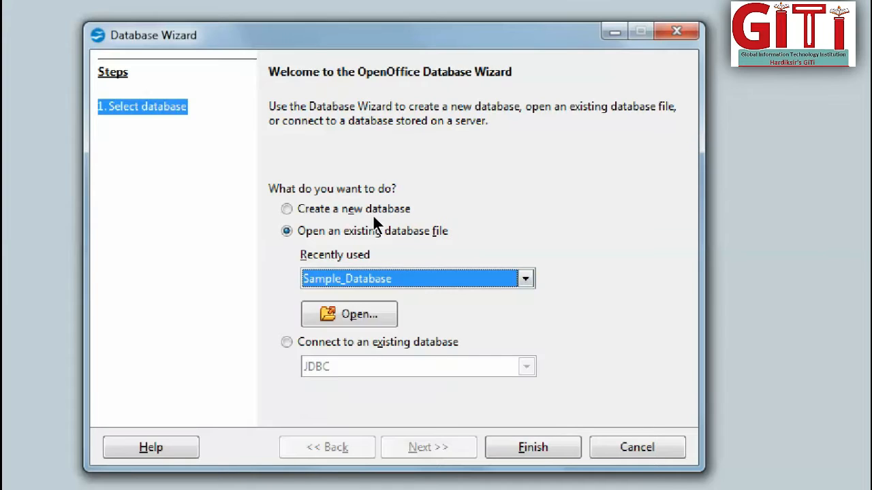
Set up a new database that is not registered in OpenOffice and opens for editing, and proceed to saving it.
left_click(373, 215)
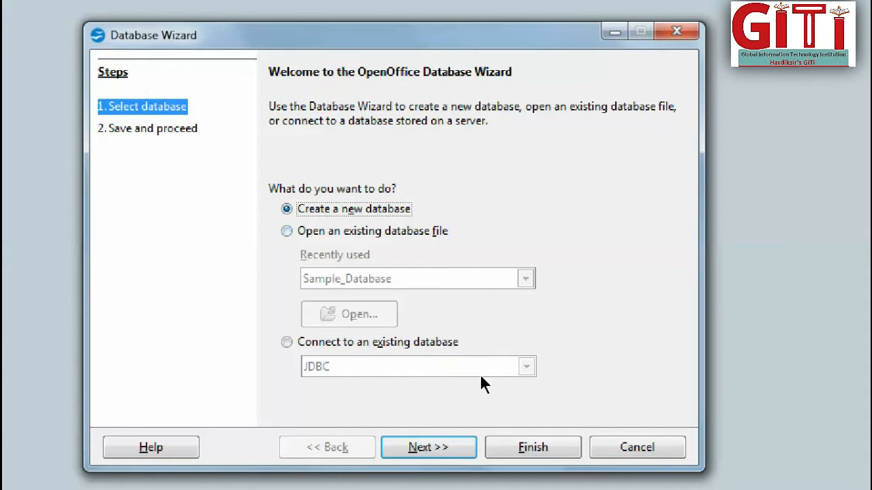
key("Return")
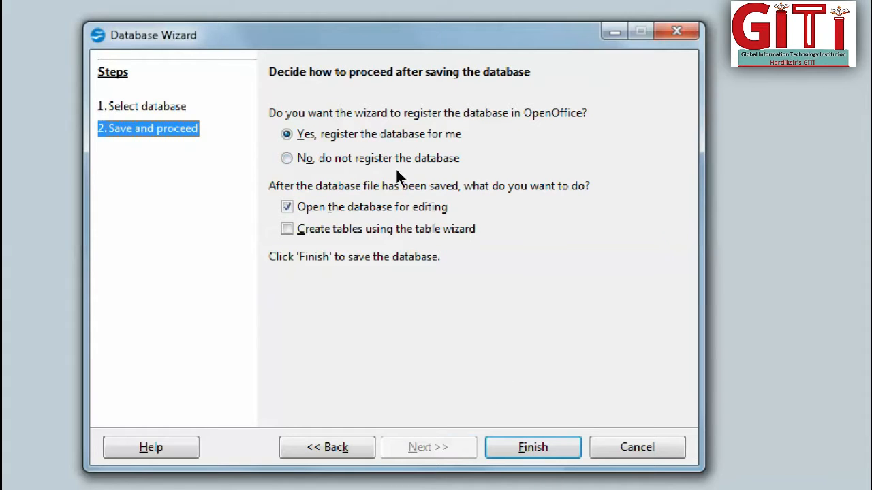
key("Down")
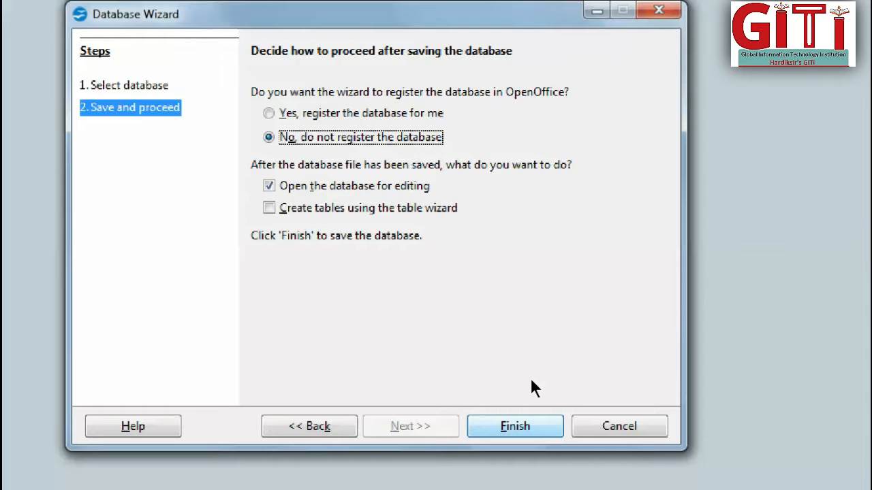
key("Return")
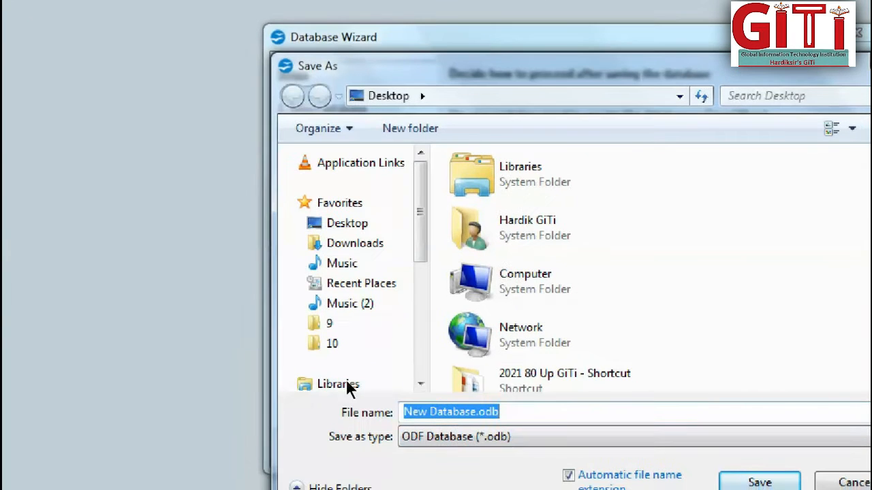
Save the new database on the Desktop as Customer_Database.odb.
left_click(475, 412)
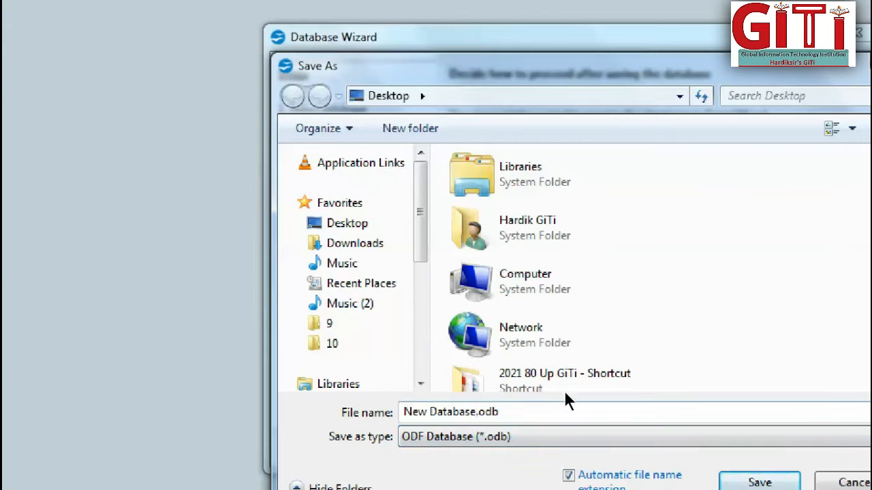
key("BackSpace")
key("BackSpace")
key("BackSpace")
key("BackSpace")
key("BackSpace")
key("BackSpace")
key("BackSpace")
key("BackSpace")
key("BackSpace")
key("BackSpace")
key("BackSpace")
key("BackSpace")
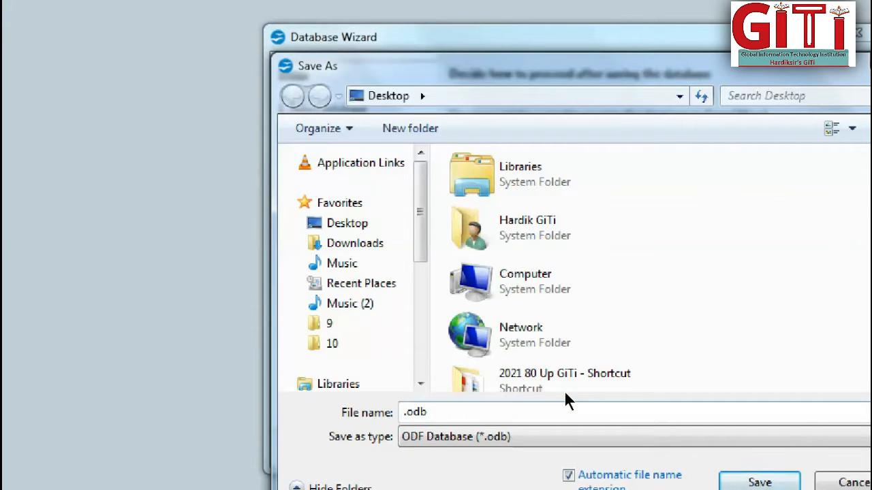
type("Customer")
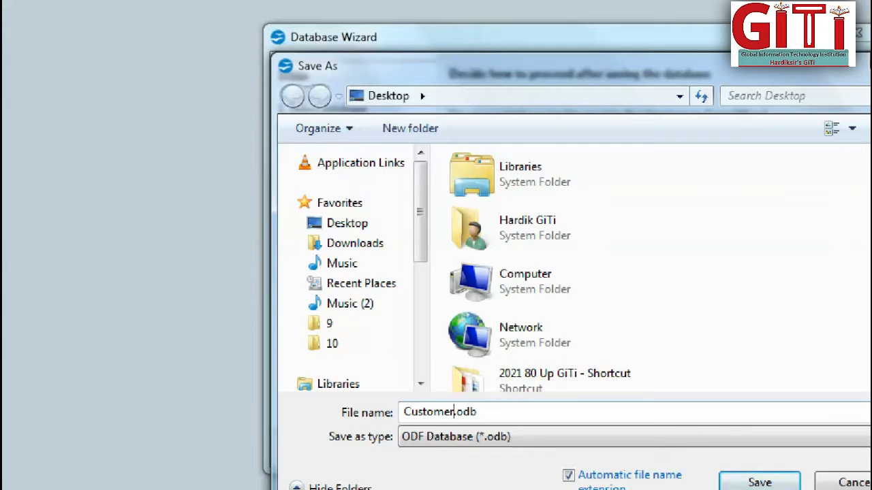
type("_Database")
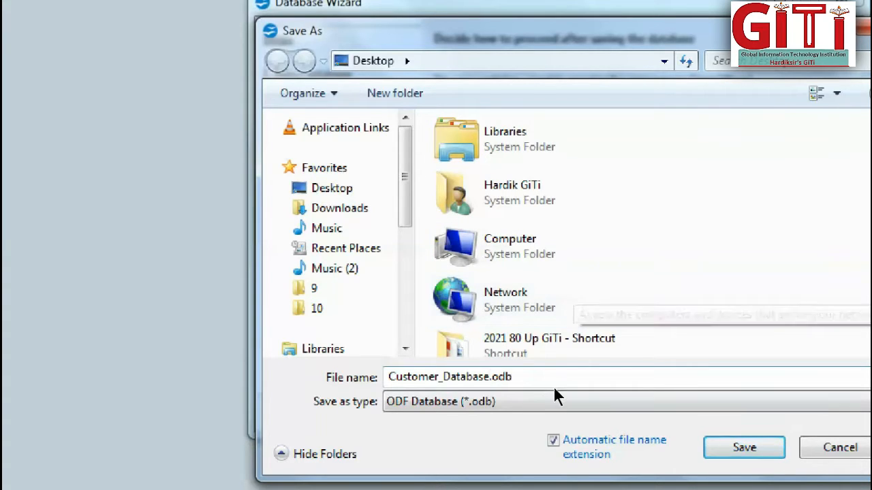
key("Return")
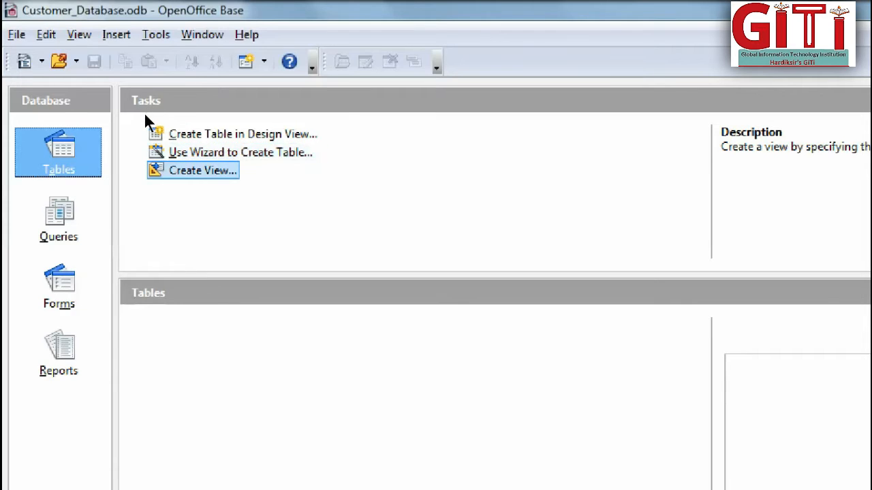
Start creating a table with the wizard, using the Business category and the Customers sample table.
left_click(235, 152)
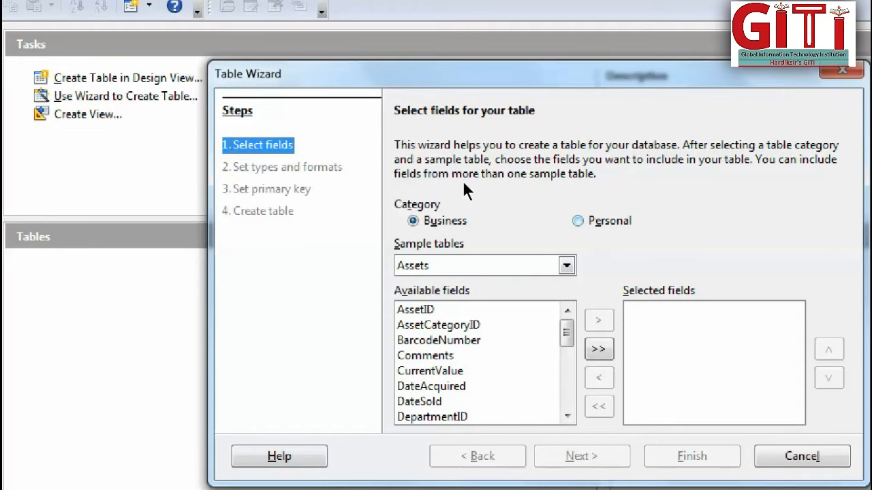
left_click(589, 220)
left_click(430, 221)
left_click(450, 266)
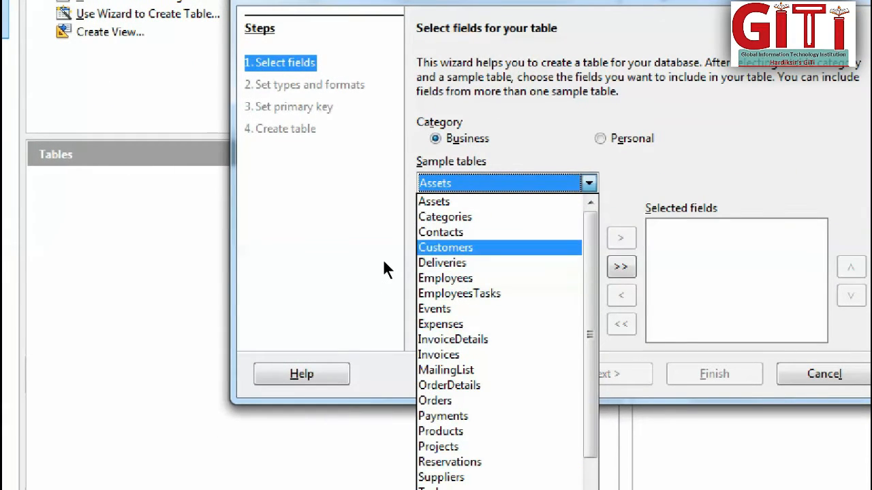
left_click(446, 248)
Add the CustomerID, FirstName and LastName fields to the table's selected fields.
left_click(459, 258)
left_click(463, 273)
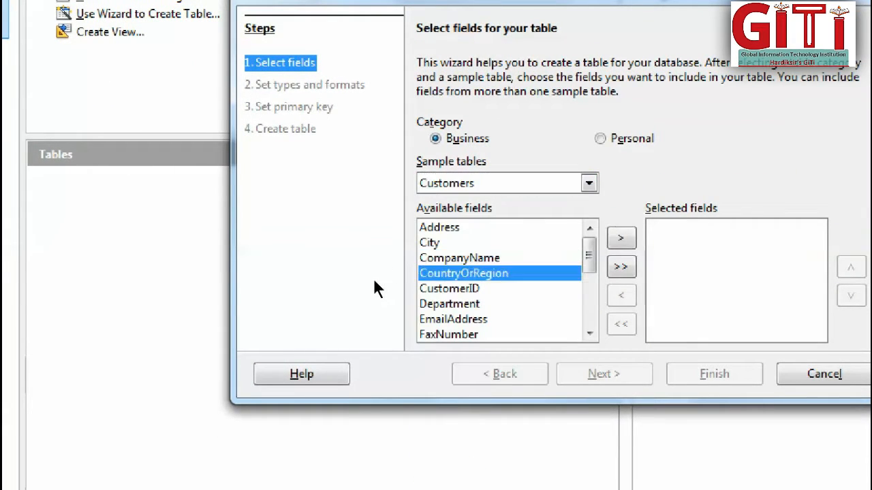
key("Down")
left_click(621, 238)
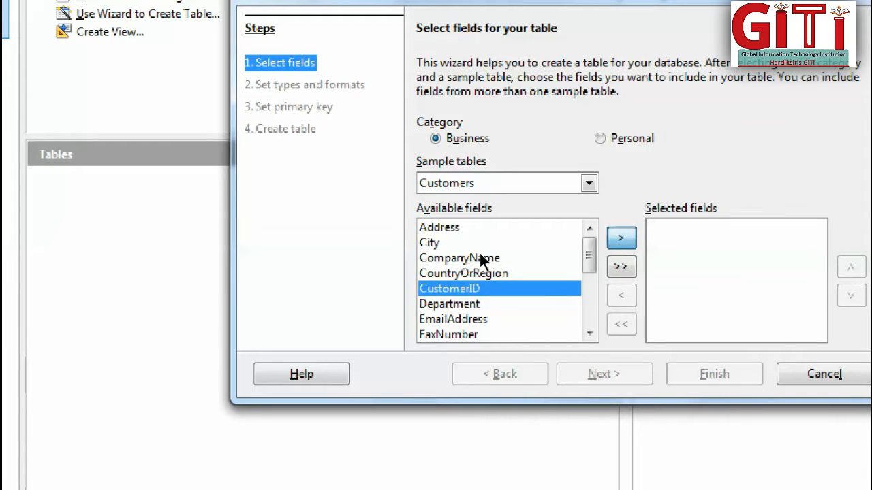
scroll(446, 293, "down", 1)
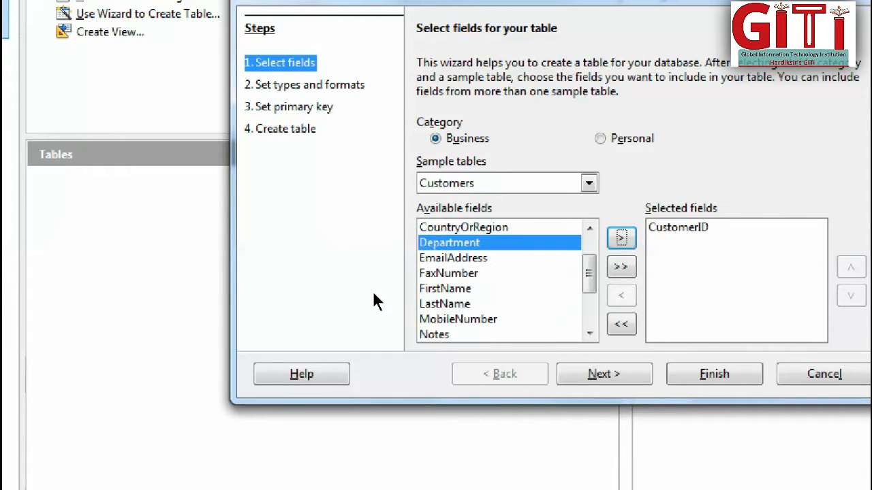
left_click(445, 289)
left_click(621, 238)
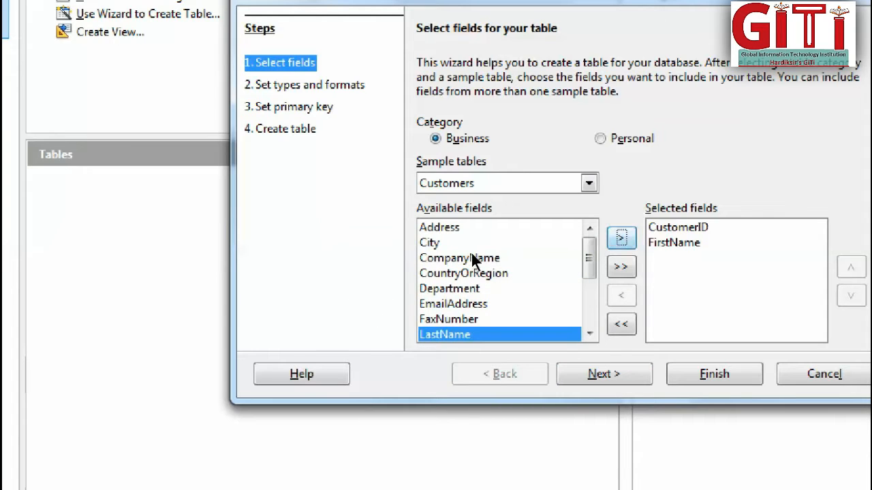
key("Return")
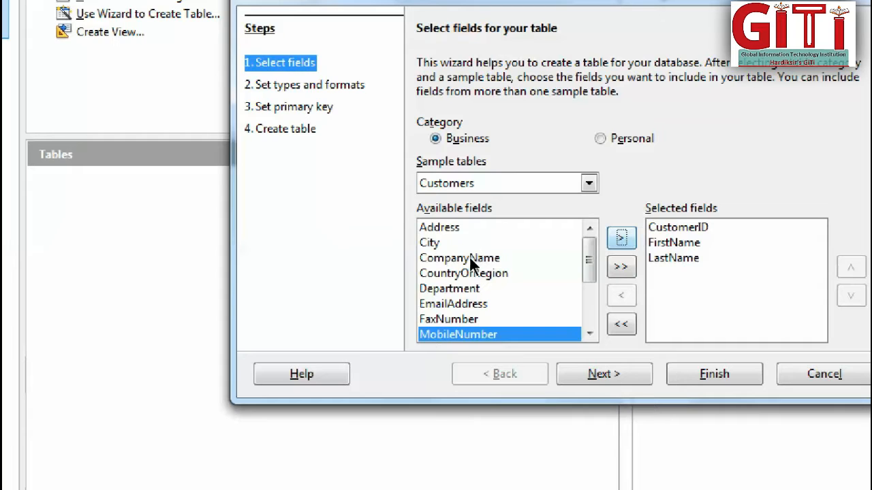
Add the Address and PostalCode fields to the table's selected fields.
left_click(463, 273)
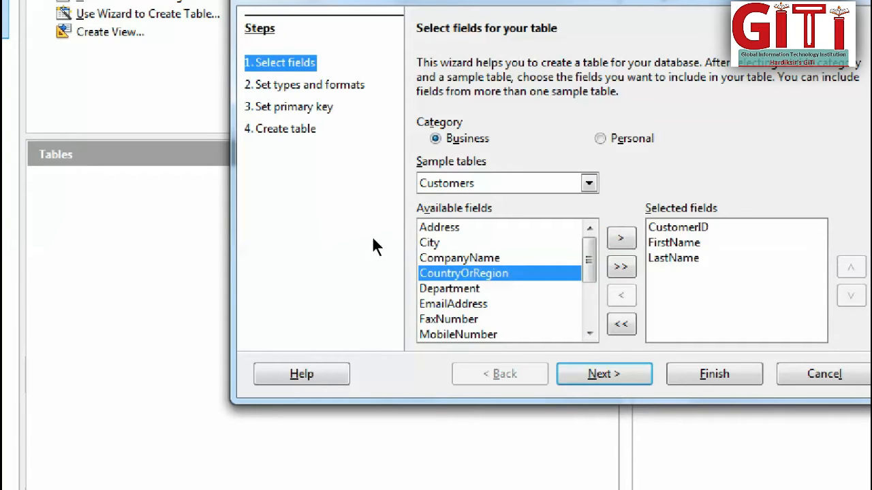
left_click(463, 243)
left_click(463, 227)
scroll(463, 228, "down", 2)
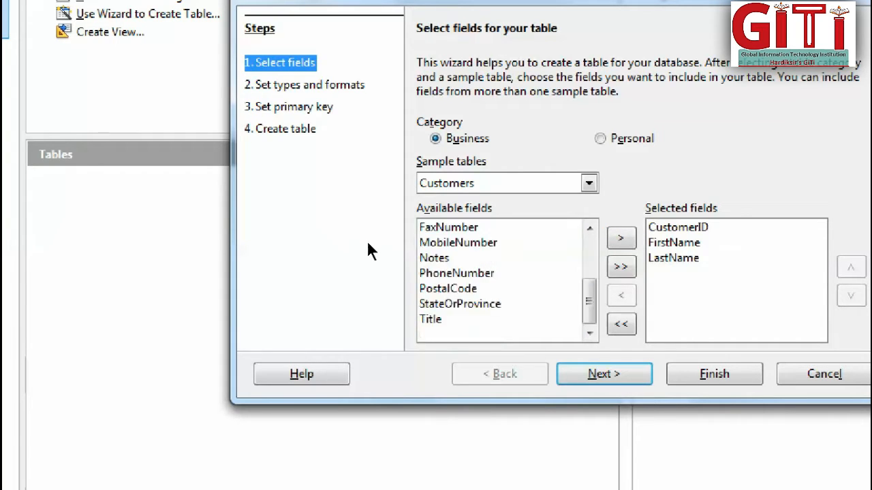
scroll(477, 264, "up", 2)
left_click(621, 239)
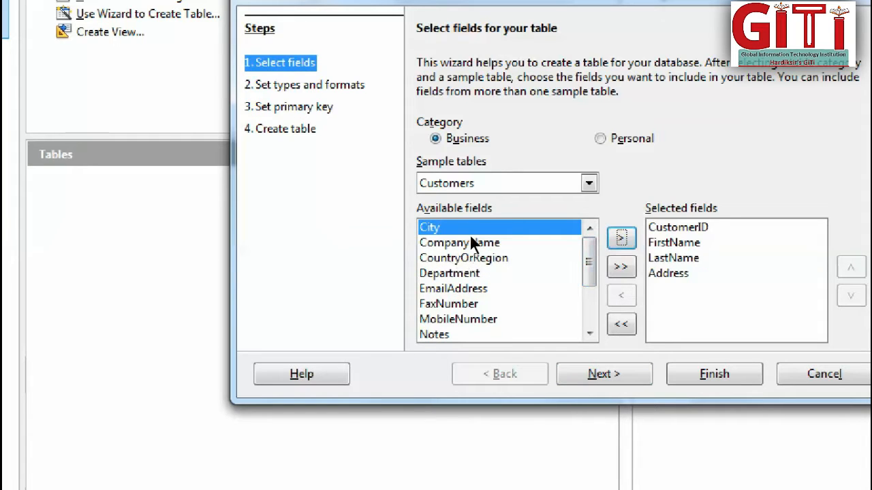
scroll(464, 287, "down", 2)
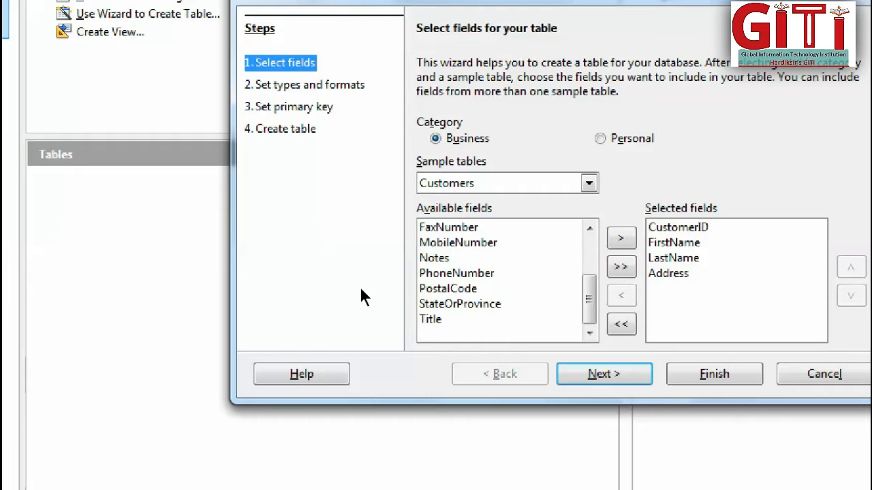
left_click(447, 288)
left_click(620, 237)
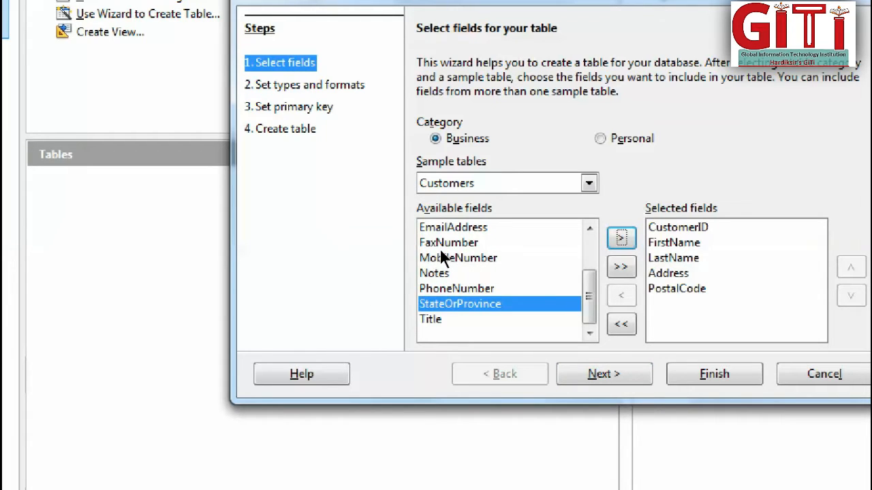
Add the EmailAddress field to the table's selected fields.
scroll(402, 281, "up", 2)
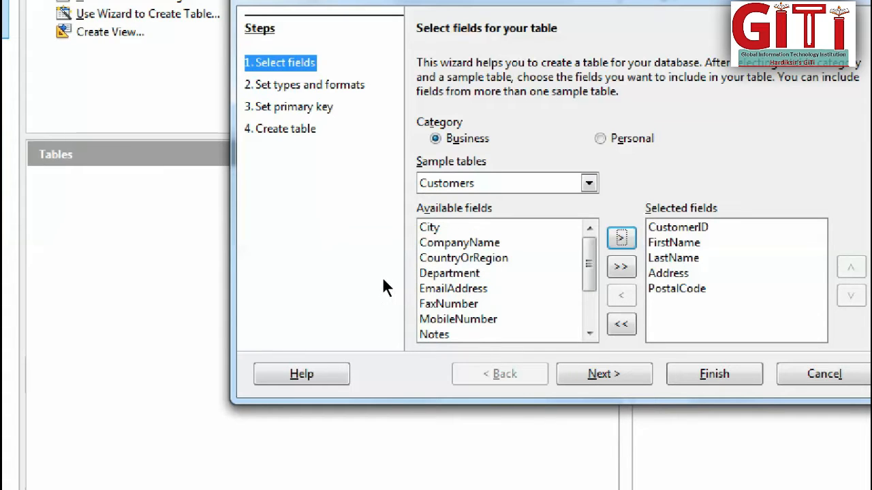
left_click(453, 289)
left_click(621, 237)
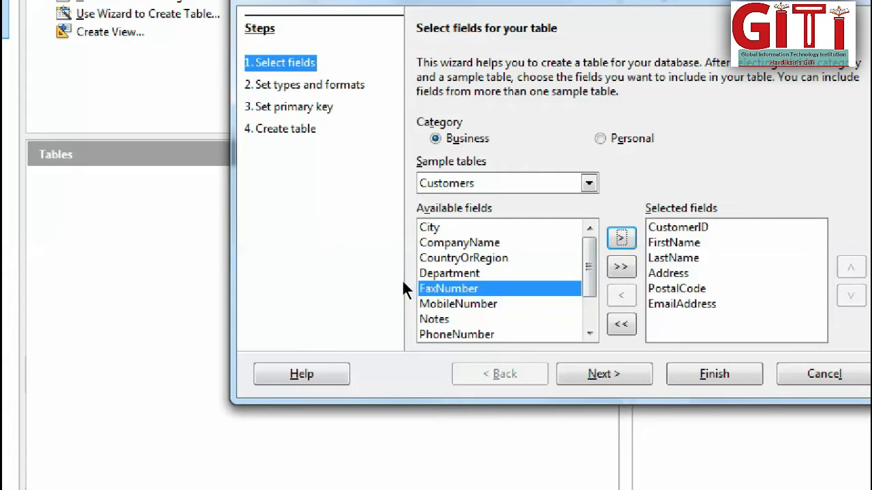
scroll(402, 279, "down", 2)
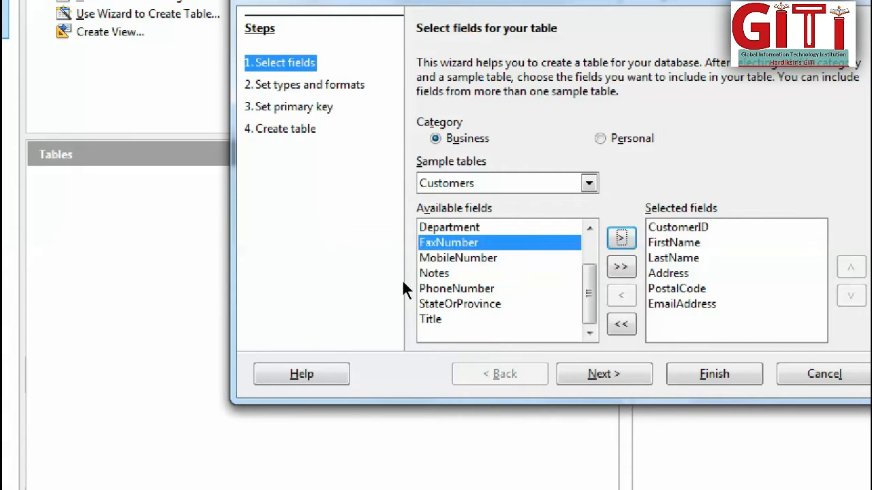
scroll(402, 279, "up", 1)
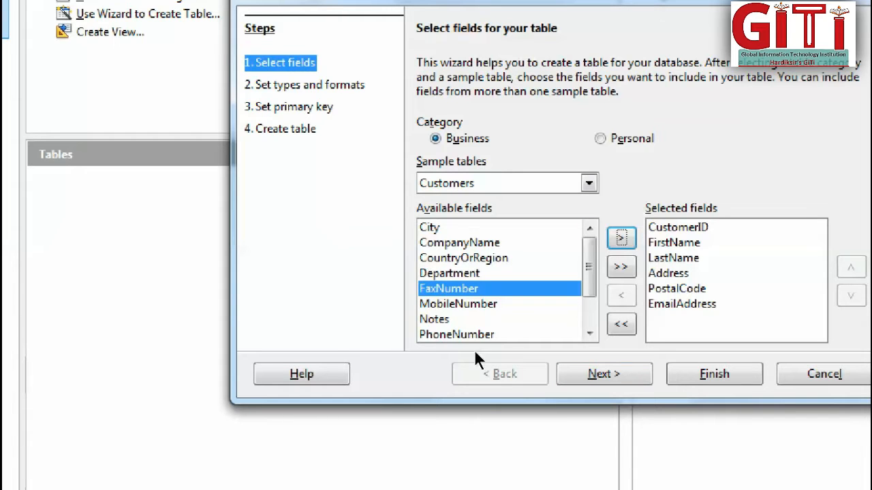
Keep the default field types and use the existing CustomerID field as the primary key, without auto value.
left_click(603, 374)
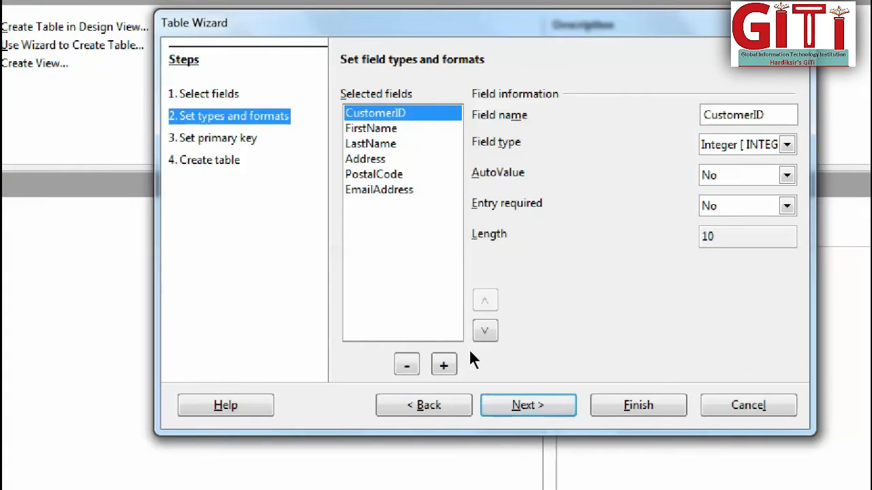
left_click(560, 386)
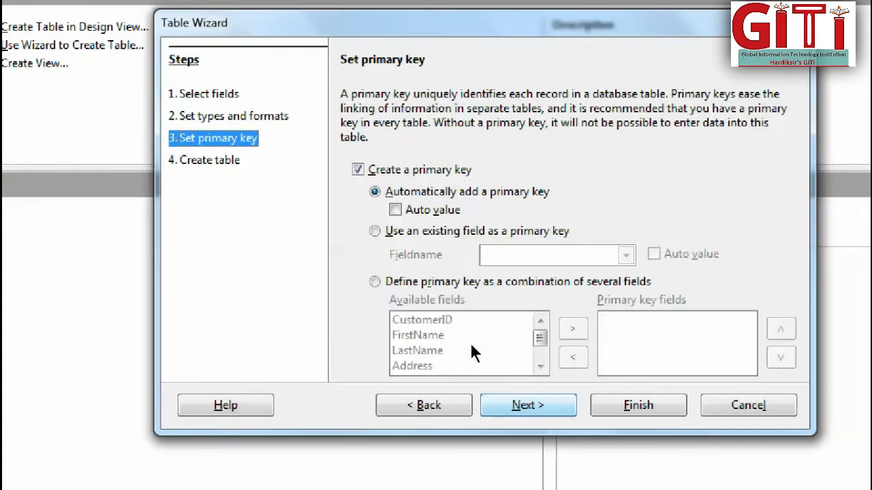
left_click(382, 229)
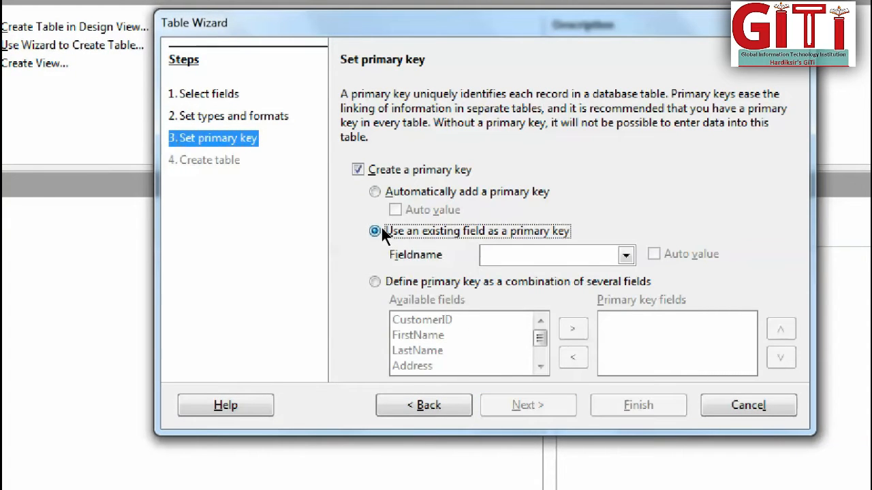
left_click(538, 249)
left_click(505, 273)
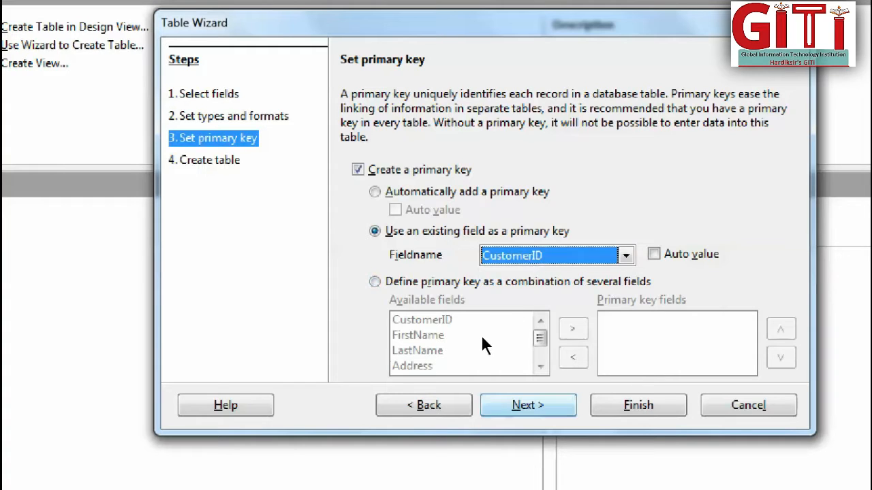
key("Return")
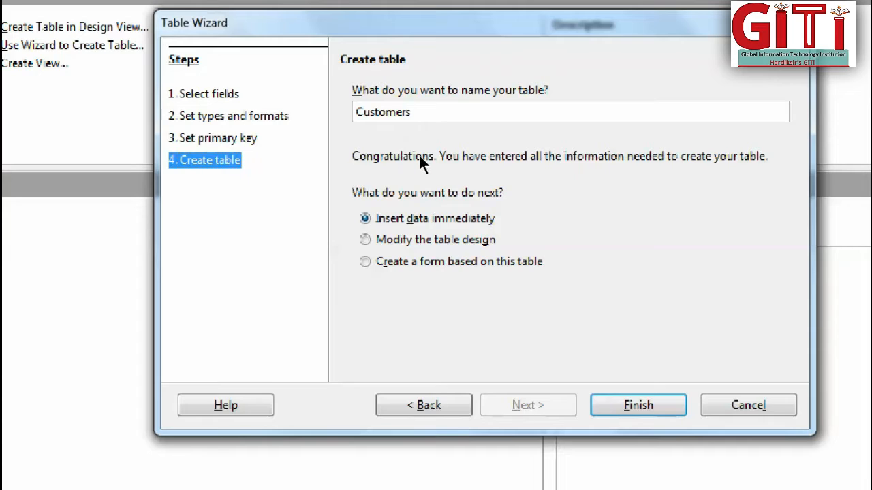
Name the table Customers_Table_Using_Wizard and create it with immediate data entry.
type("_R")
key("BackSpace")
type("Table_Using ")
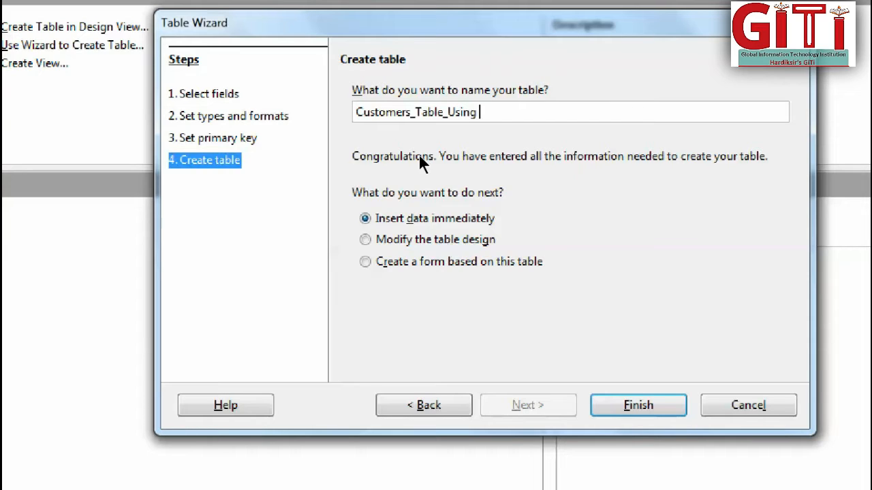
type("_Wizard")
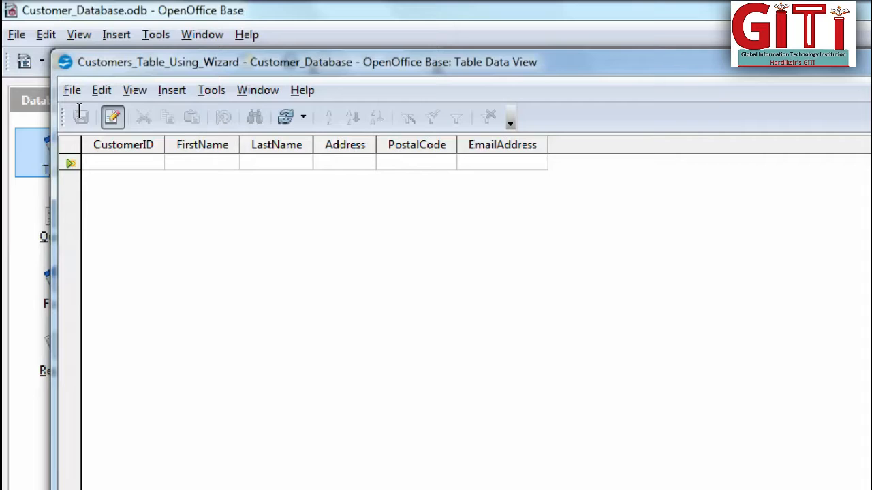
Enter the customer's ID number in the CustomerID field of the first record.
type("C01")
key("Tab")
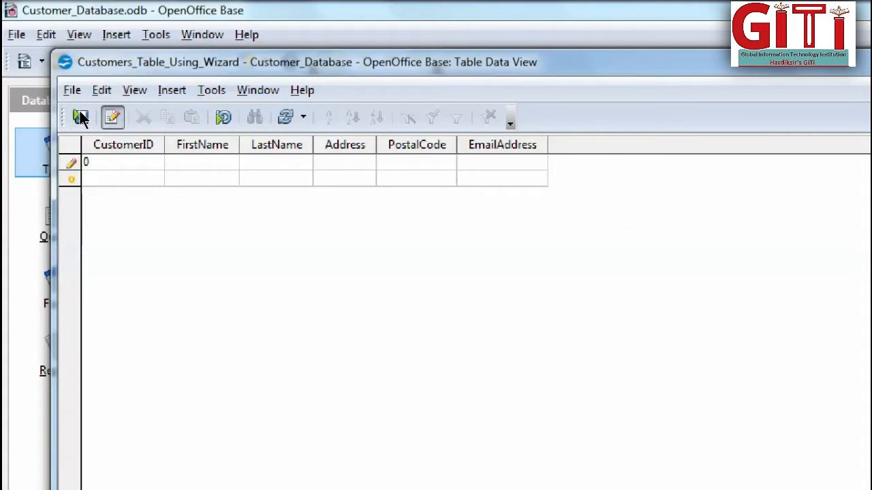
key("shift+Tab")
key("BackSpace")
type("1")
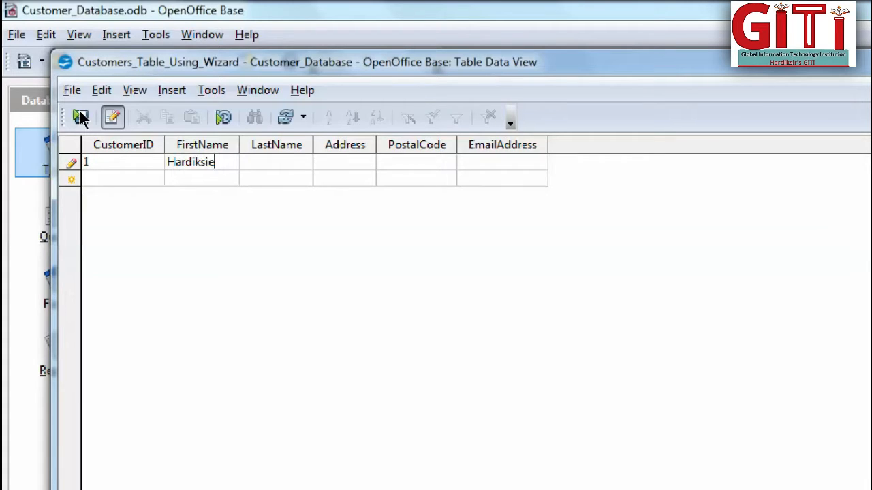
Fill in the customer's first name and last name in the first record.
key("Tab")
key("Tab")
Fill in the customer's address and postal code in the first record.
type("2")
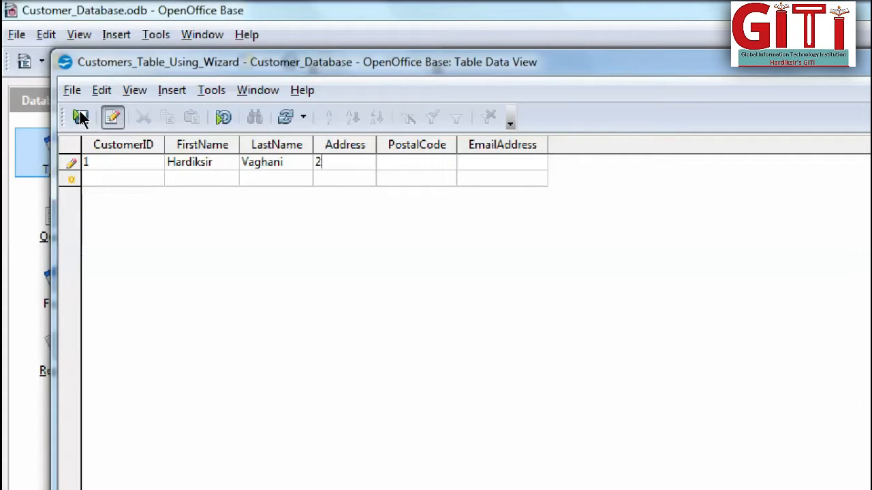
type("4,xyz Soc,")
type("394")
type("201")
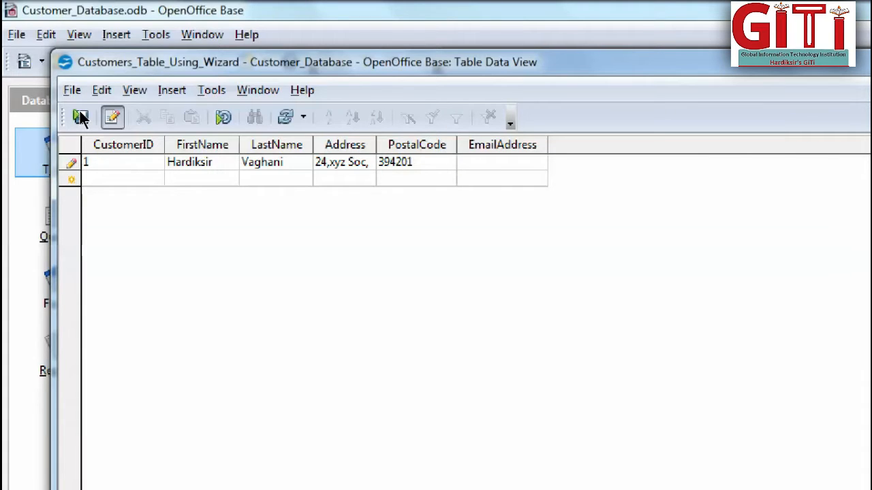
key("Tab")
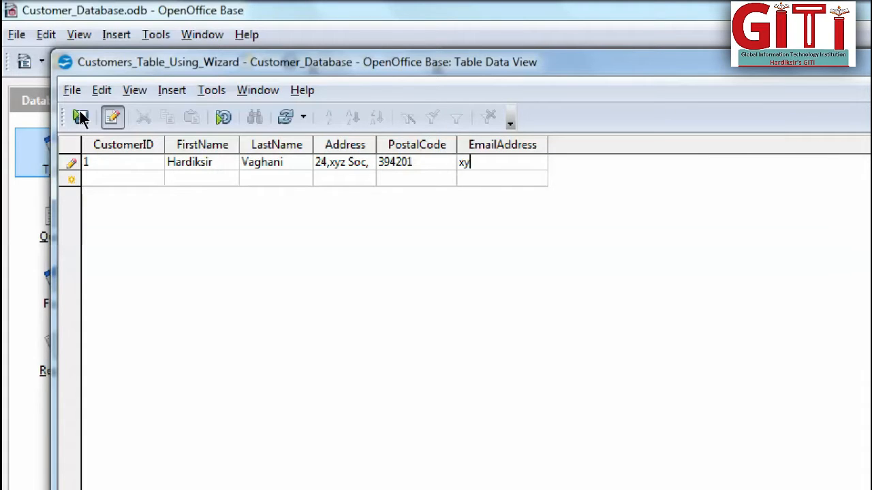
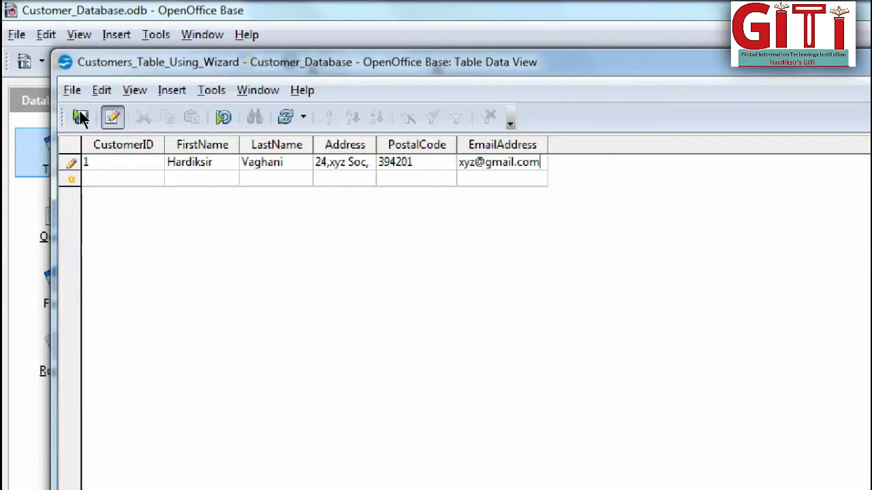
Fill in the customer's e-mail address and save the first record.
left_click(80, 113)
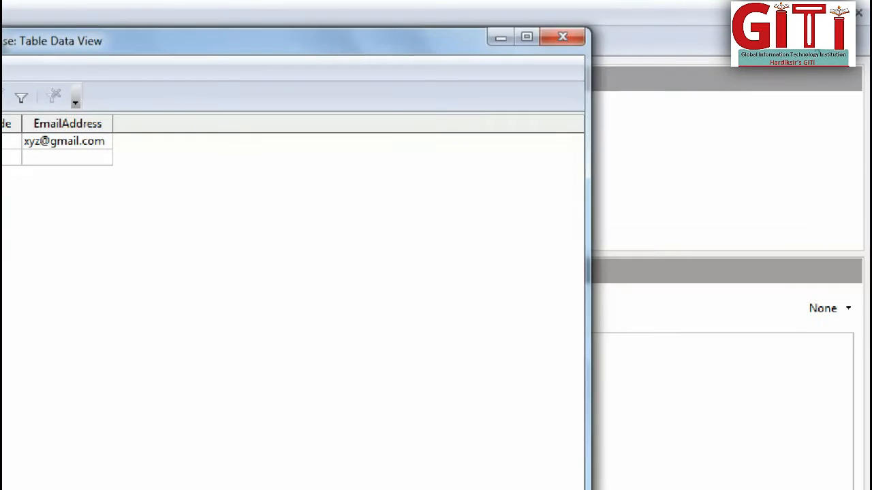
Close the table data view and start creating a new table in Design View.
left_click(563, 36)
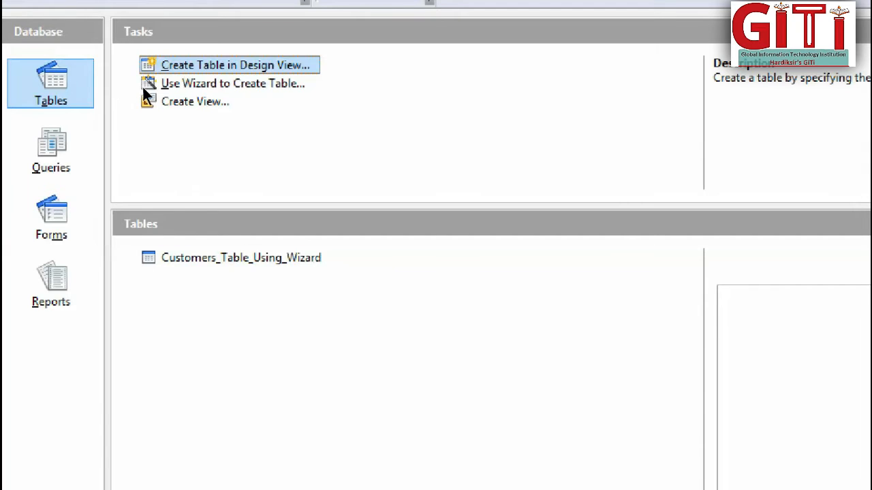
left_click(147, 72)
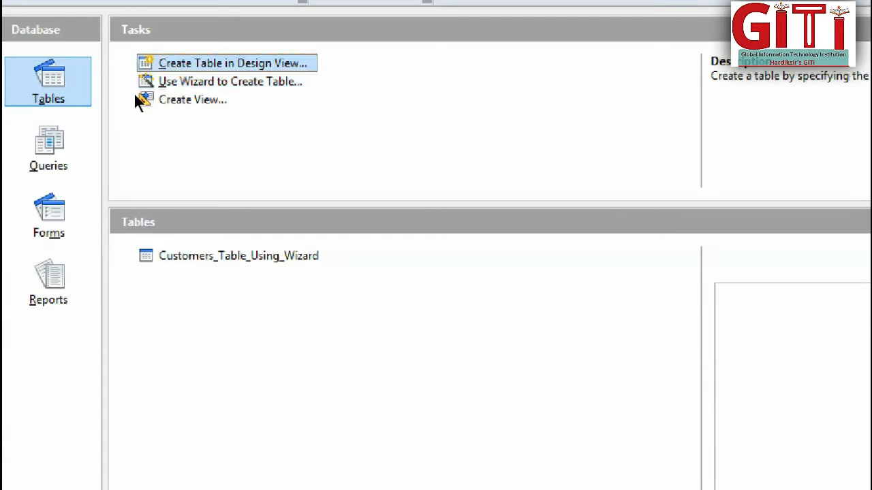
left_click(195, 84)
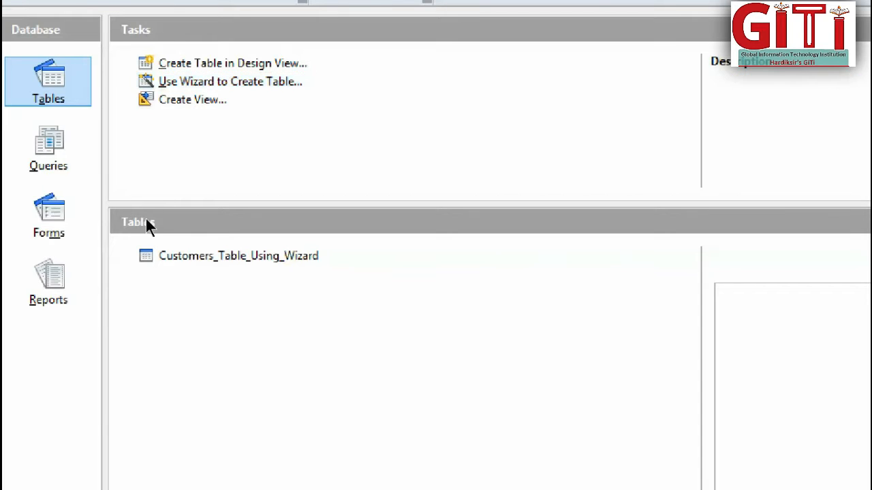
left_click(168, 68)
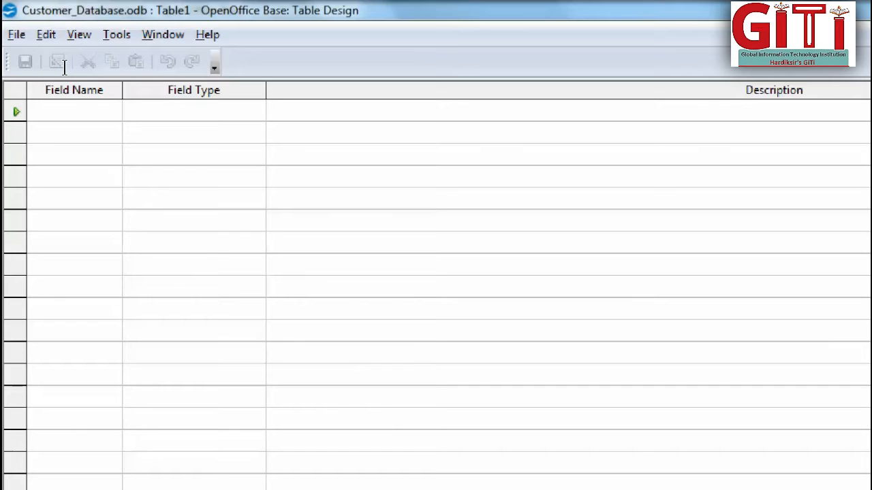
Define a Ccode field as Text [ VARCHAR ] in the new table, with a length of 5 and entry not required.
type("Ccode")
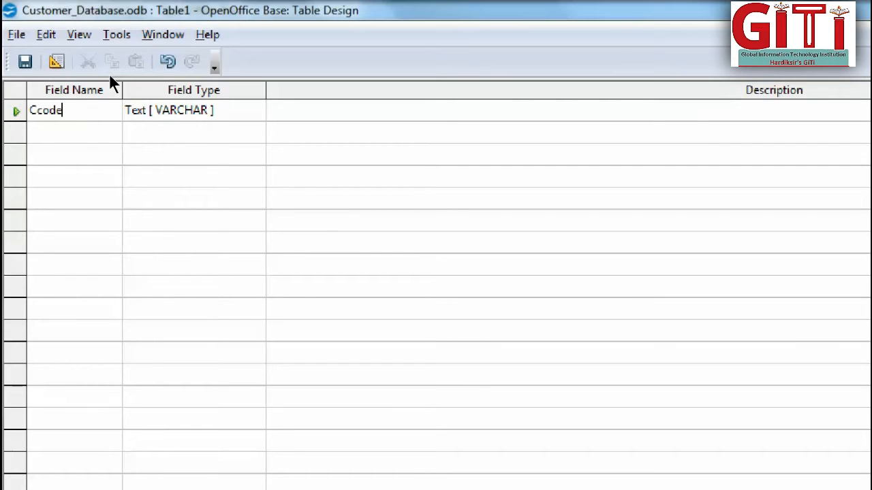
left_click_drag(62, 109, 31, 109)
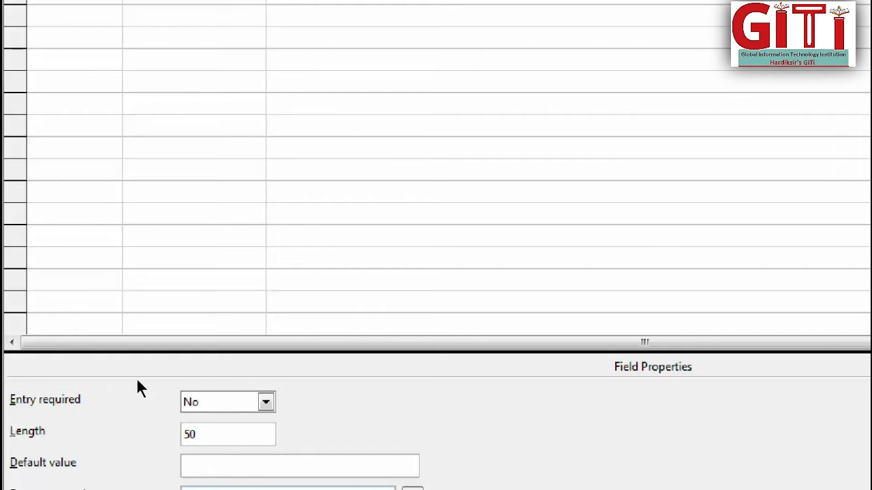
key("alt+Down")
key("Escape")
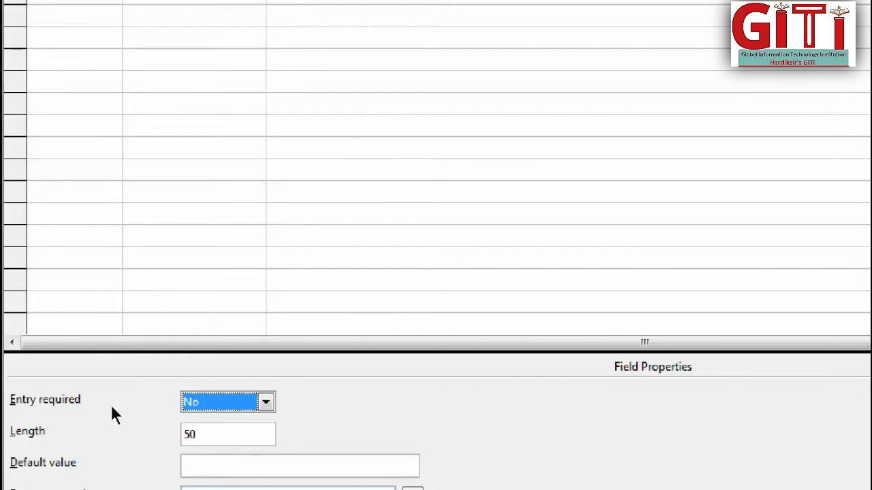
key("Tab")
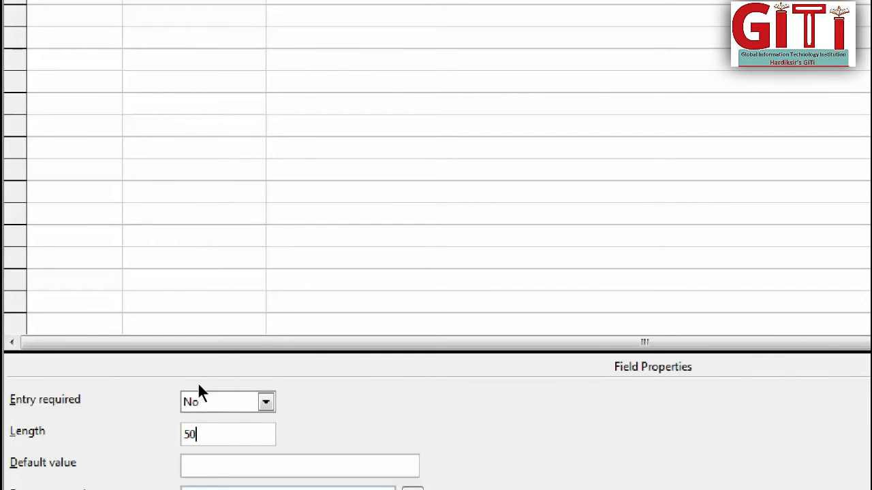
key("BackSpace")
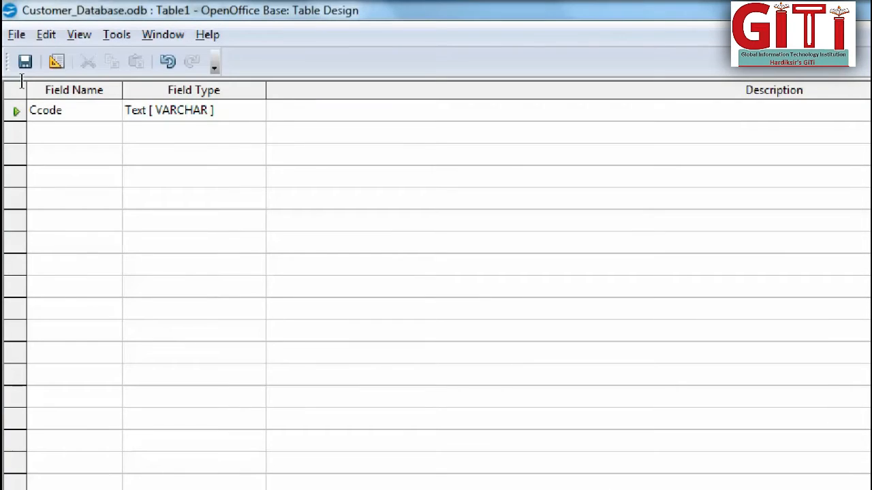
Add a CustomerFName field of type Text [ VARCHAR ], make its entry required, and set its length to 22.
left_click(38, 131)
type("Custo")
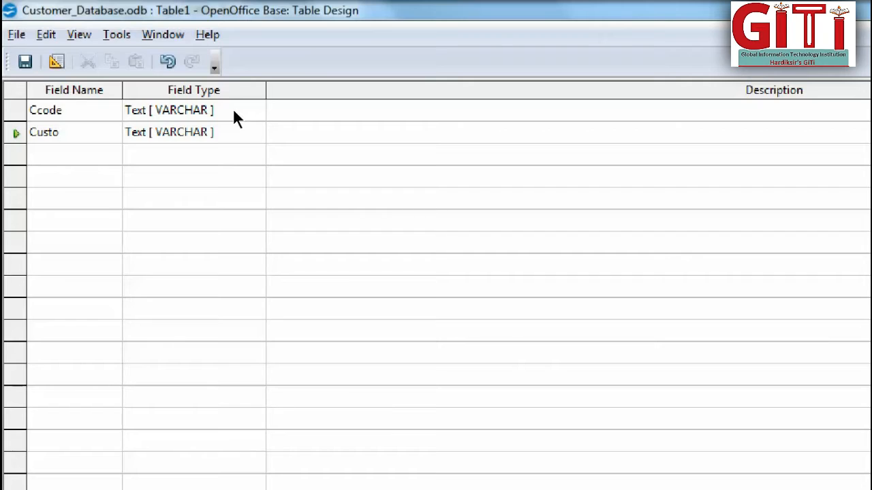
type("mer")
type("FName")
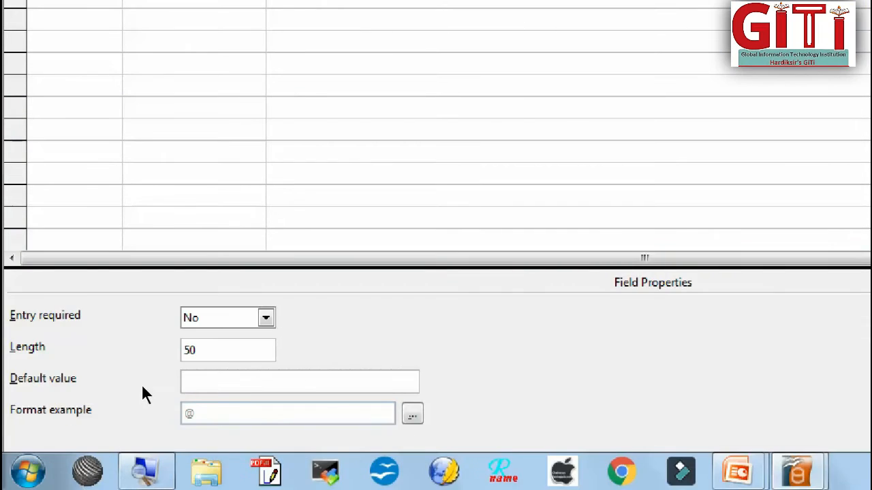
left_click(265, 318)
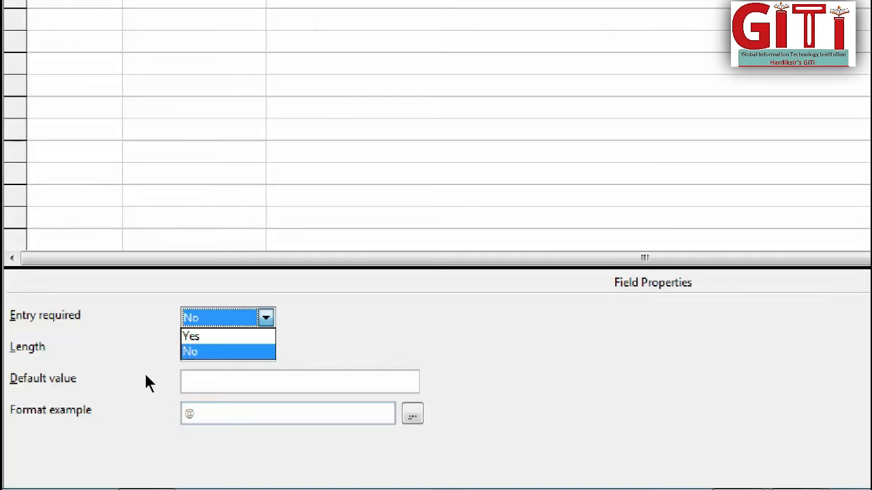
left_click(262, 337)
key("Tab")
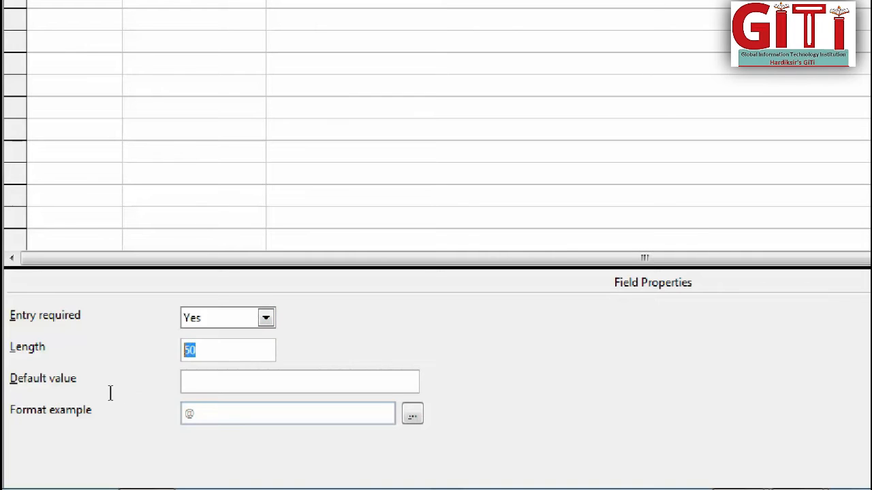
type("22")
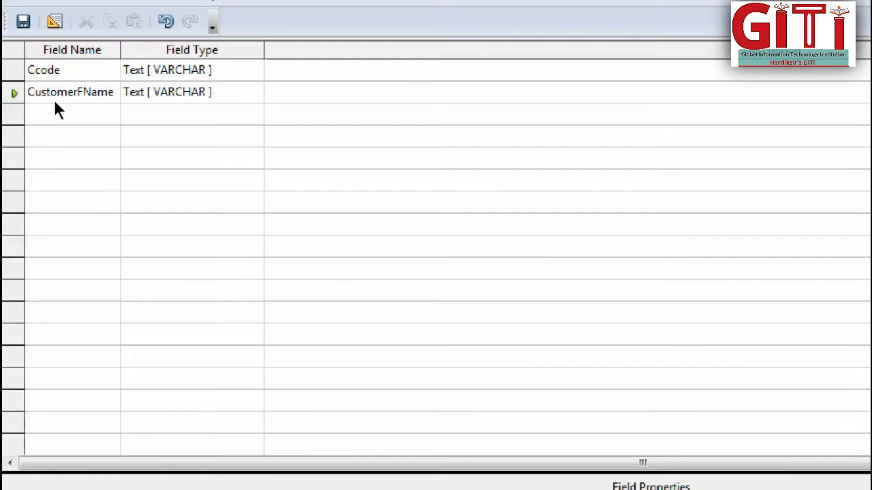
Add a CustomerLName field of type Text [ VARCHAR ] with a length of 22.
left_click(56, 38)
type("Cus")
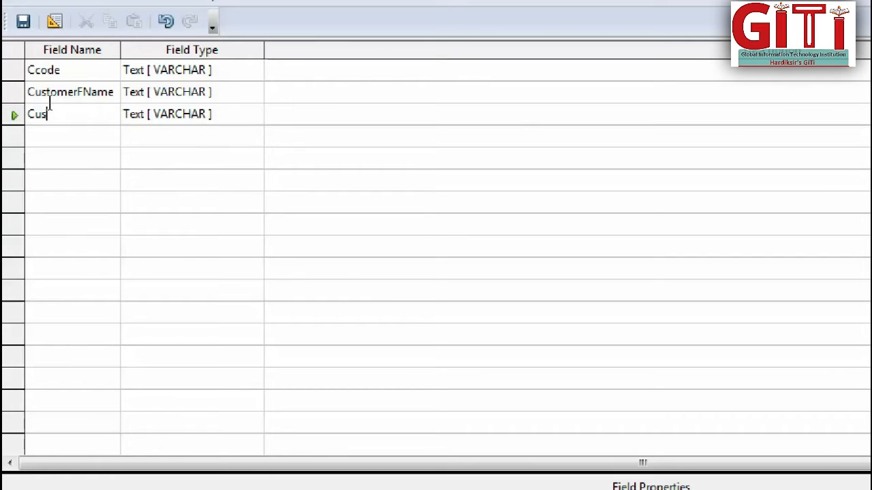
type("tomerLName")
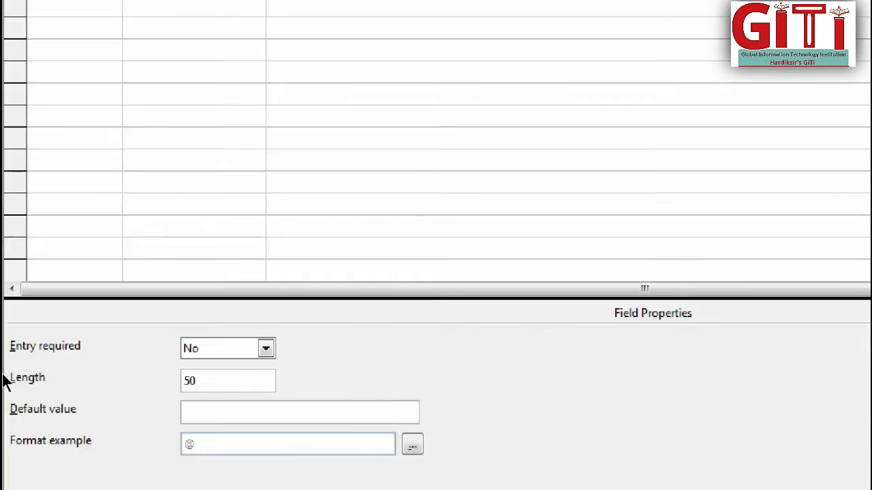
left_click_drag(199, 381, 94, 400)
type("22")
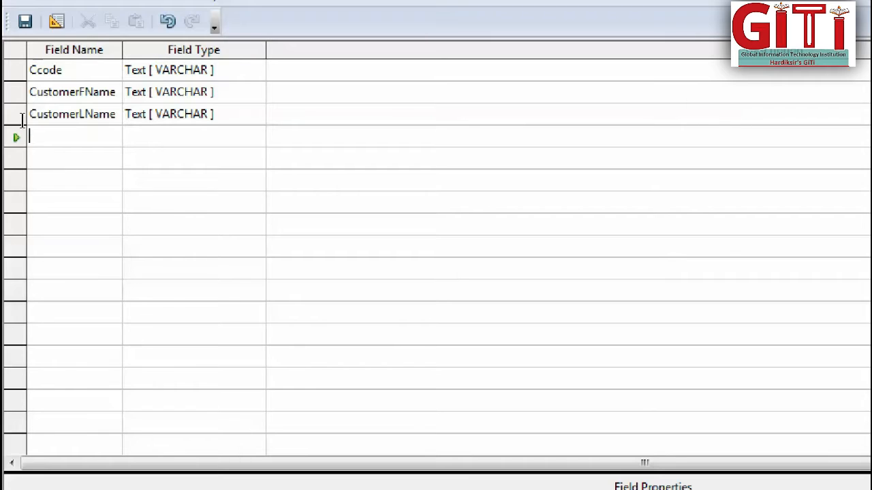
Add an AddressLine1 field and set its type to Memo [ LONGVARCHAR ].
type("Address")
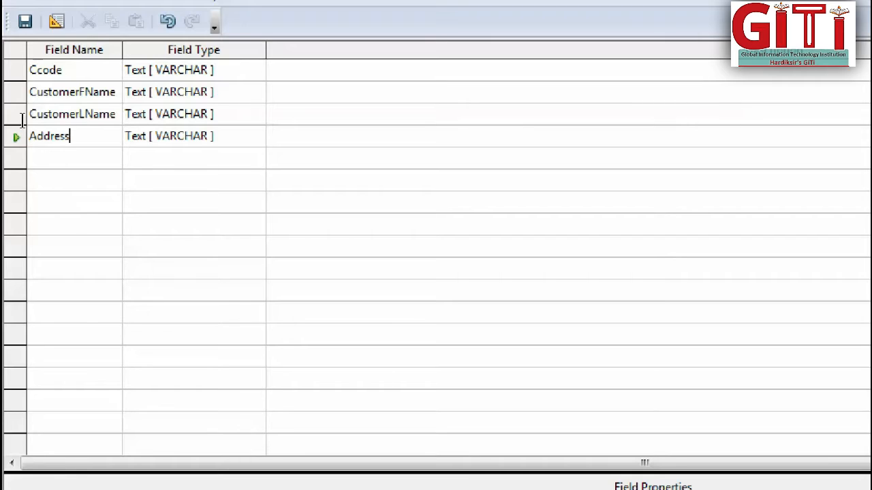
type("Line1")
left_click(134, 127)
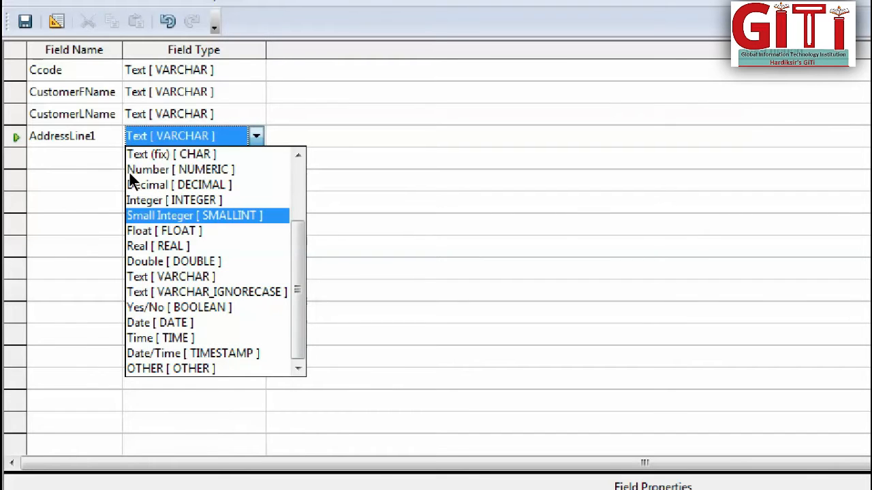
scroll(129, 174, "up", 2)
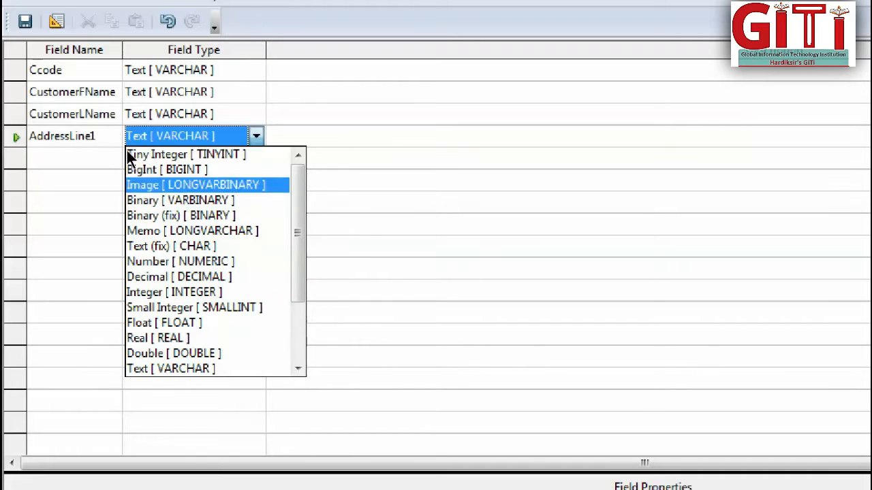
key("Down")
key("Down")
key("Down")
key("Return")
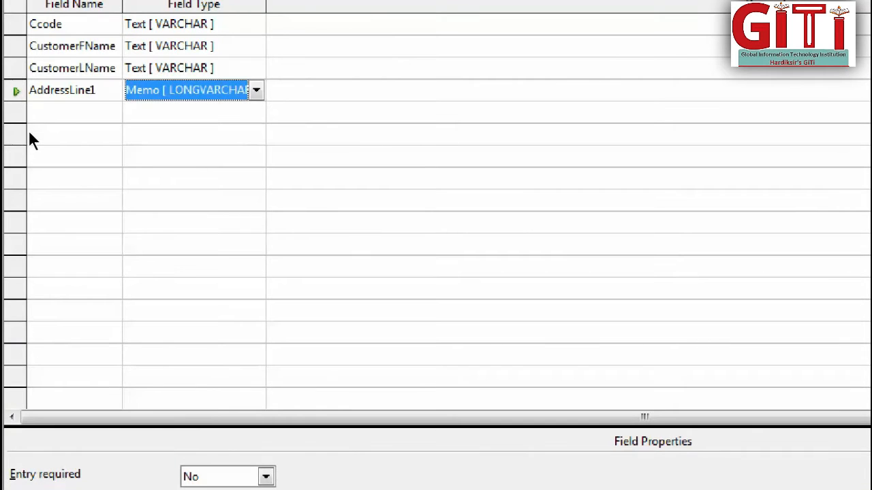
Add an AddressLine2 field and set its type to Memo [ LONGVARCHAR ].
left_click(29, 129)
type("Add")
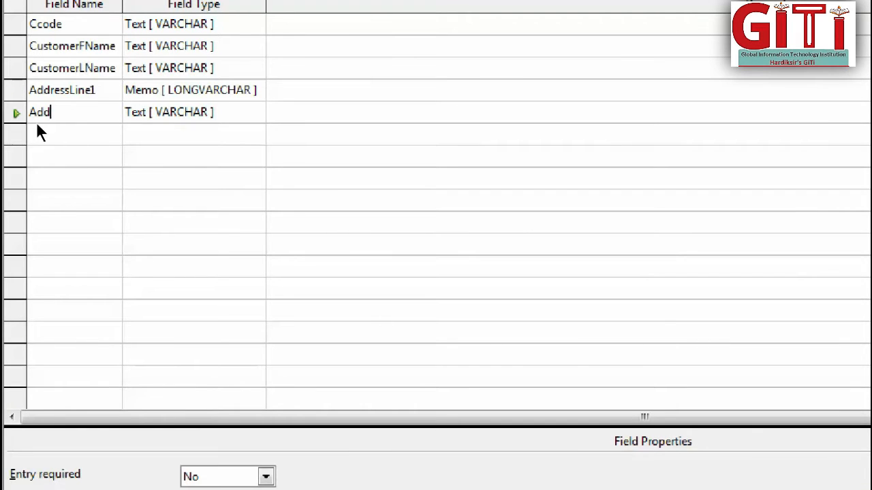
type("ress")
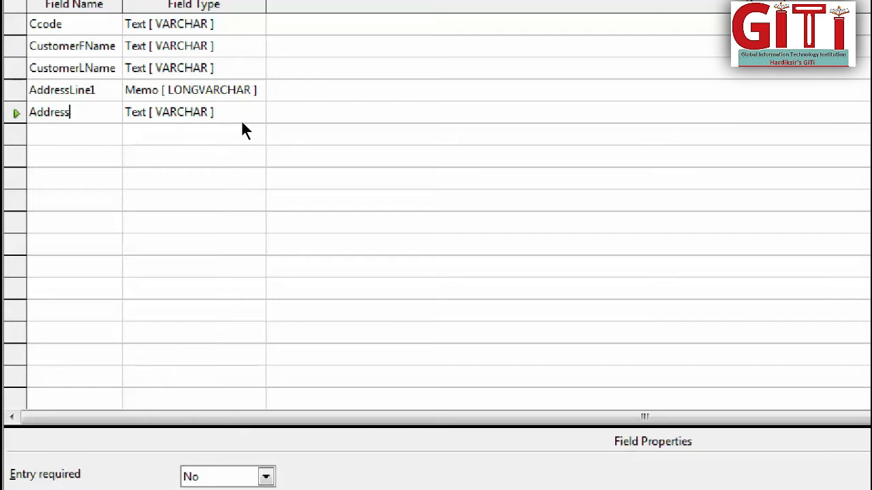
type("Line")
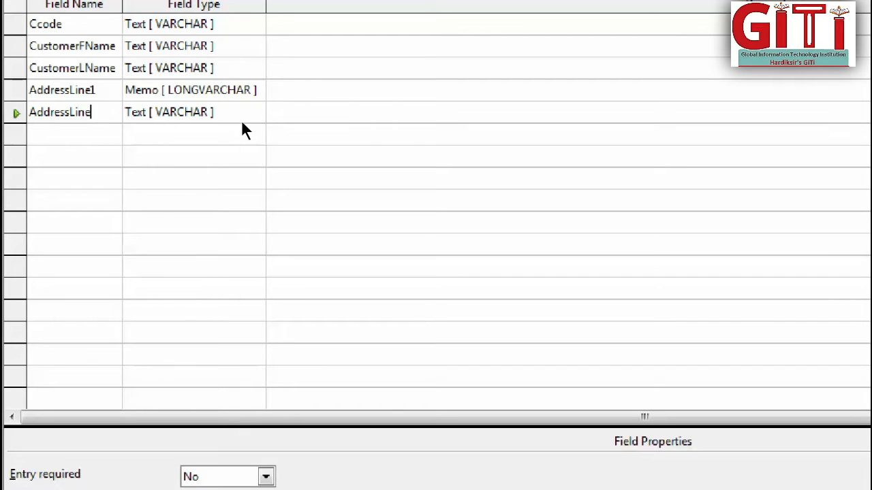
type("2")
key("Tab")
key("alt+Down")
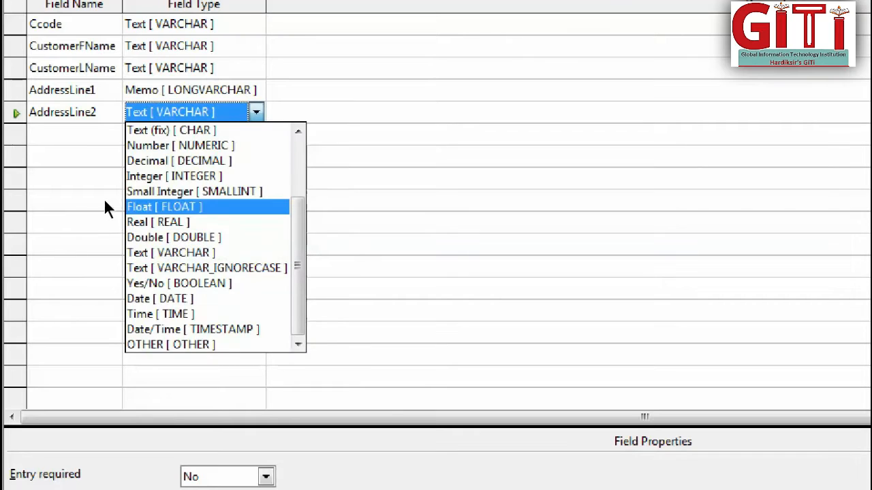
scroll(105, 199, "up", 2)
left_click(128, 205)
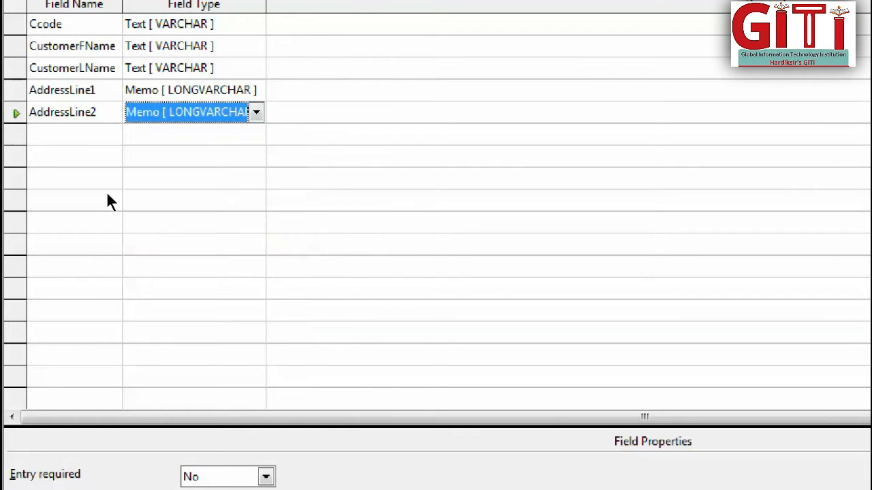
Add a new field named Pincode below AddressLine2.
key("Return")
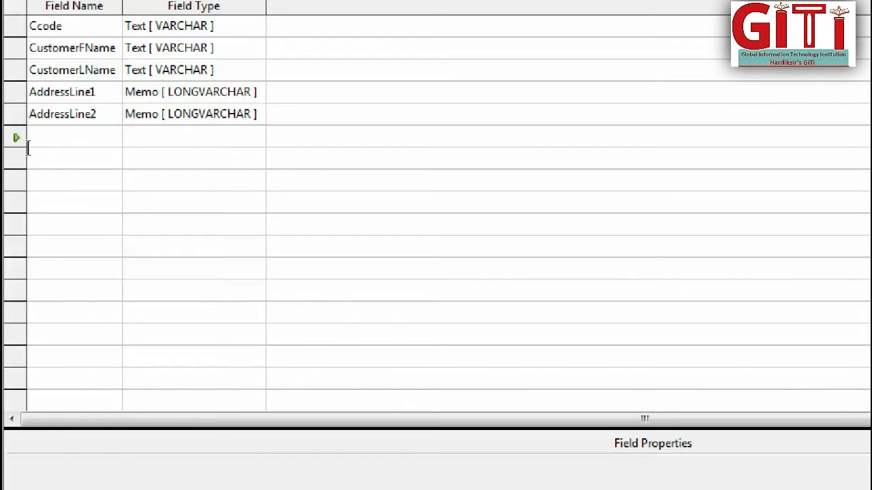
type("Ci")
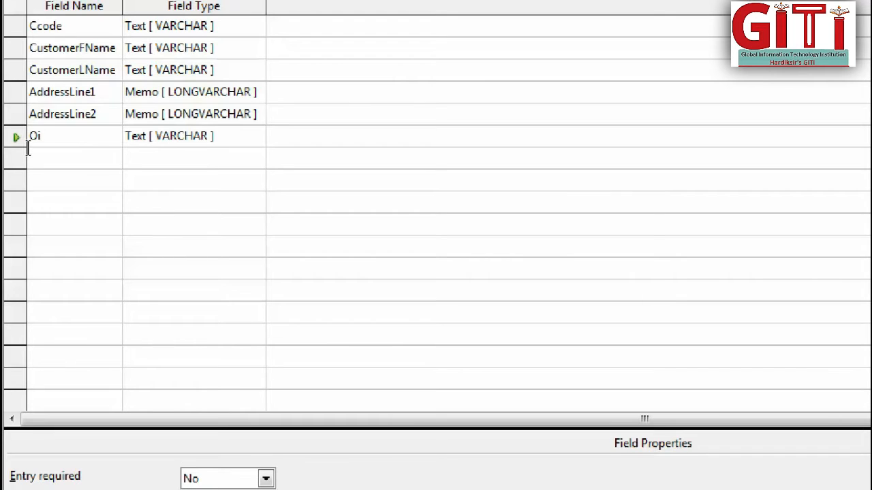
type("ncode")
key("Left")
key("Left")
key("Left")
key("Left")
key("Left")
key("Left")
key("Delete")
type("P")
Set the Pincode field's type to Number [ NUMERIC ] and its length to 6.
left_click(127, 147)
left_click(128, 148)
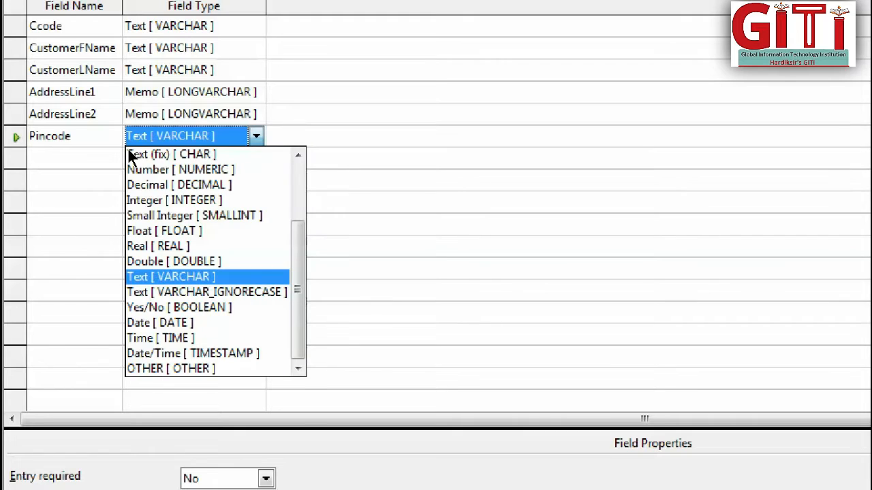
left_click(128, 170)
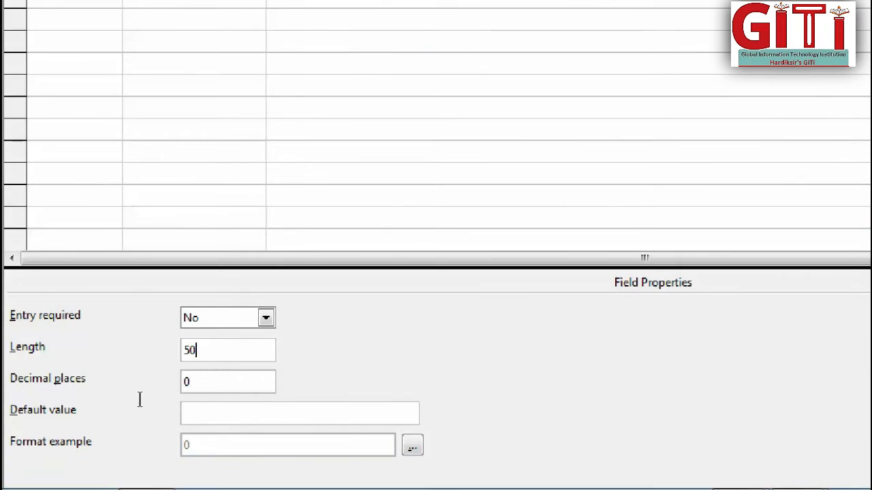
left_click_drag(139, 400, 104, 398)
type("6")
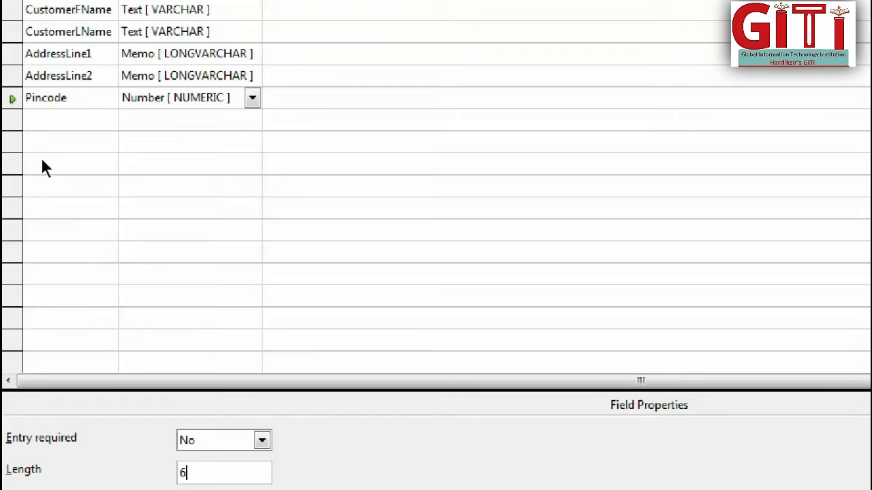
Add EmailID and CardHolder fields below Pincode, both of type Text [ VARCHAR ].
left_click(36, 164)
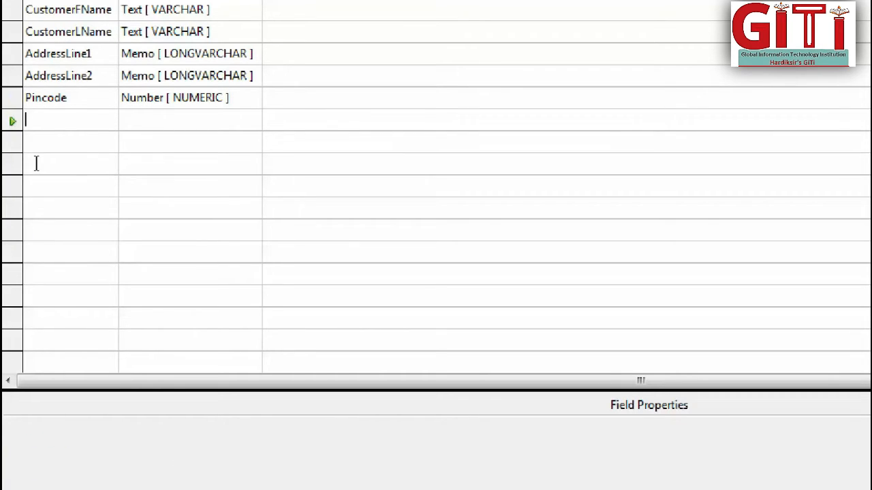
type("Email")
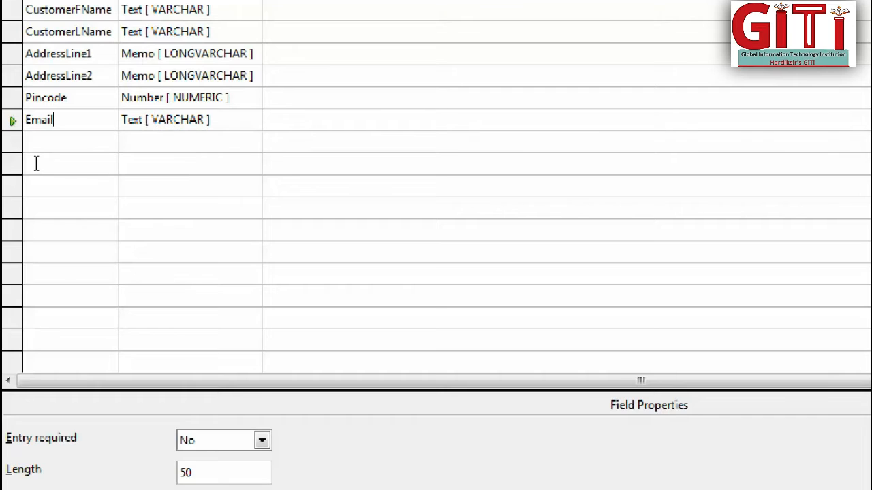
type("ID")
key("Down")
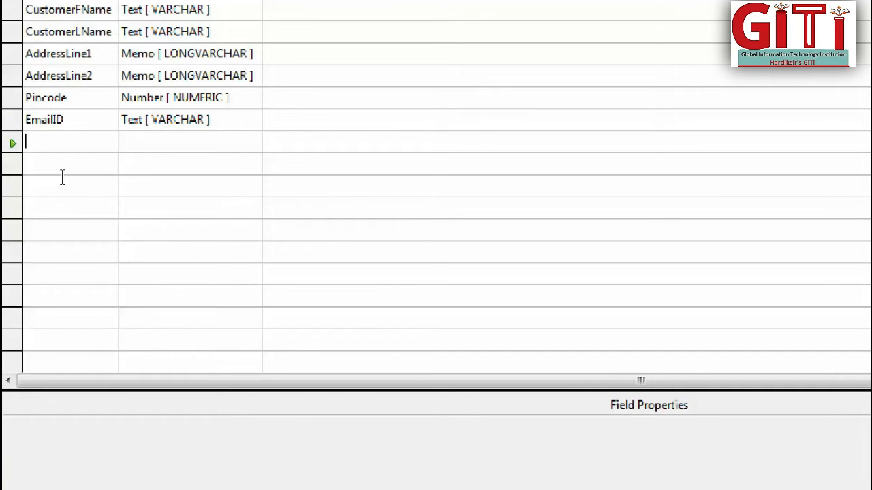
type("Card")
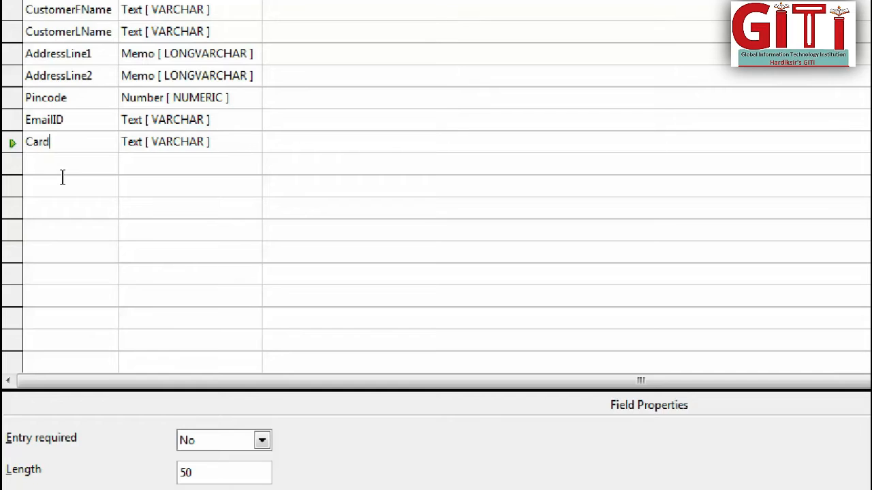
type("Holder")
key("Tab")
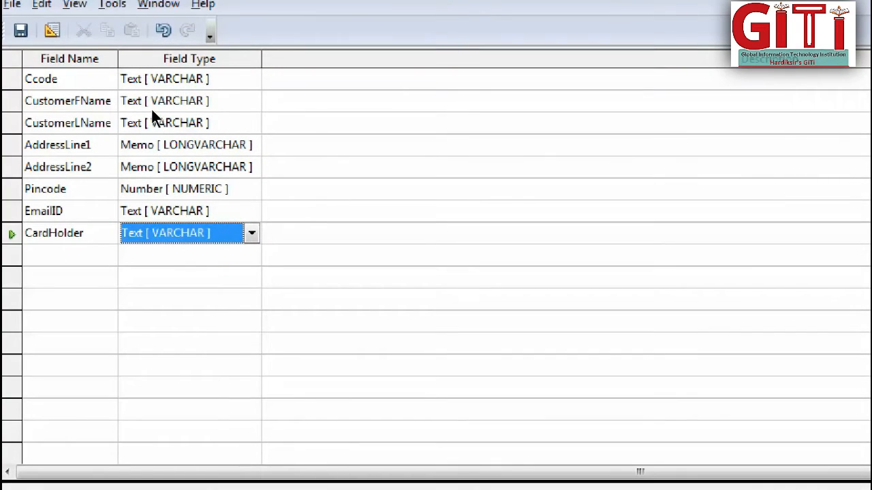
Review the field types available for the Ccode field without choosing a different one.
left_click(151, 75)
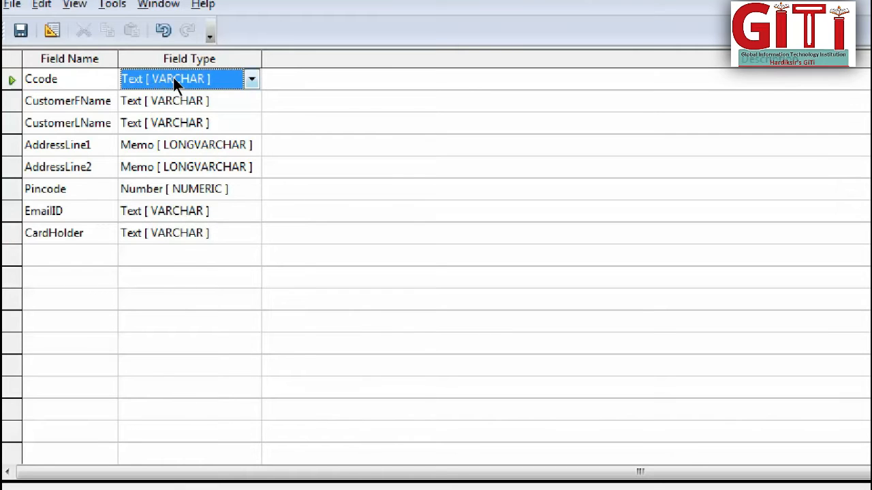
left_click(173, 78)
scroll(200, 136, "up", 2)
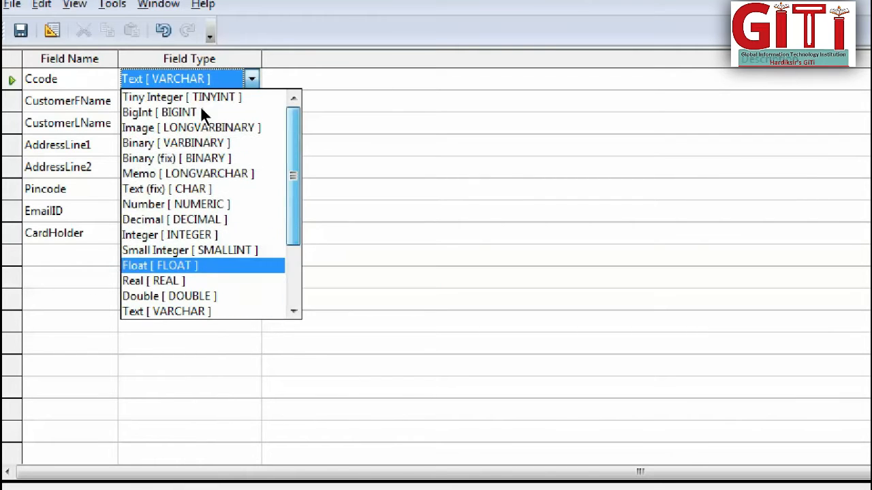
scroll(197, 170, "down", 2)
left_click(251, 79)
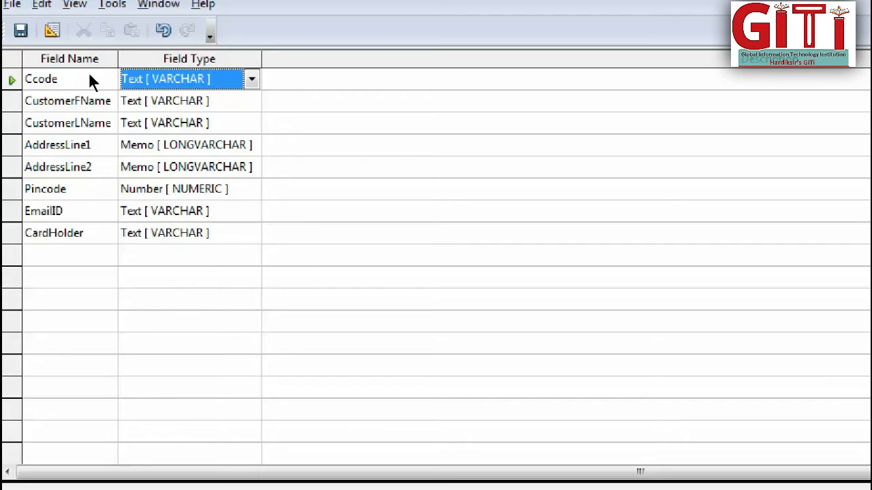
Set the Ccode field as the table's primary key.
left_click(18, 43)
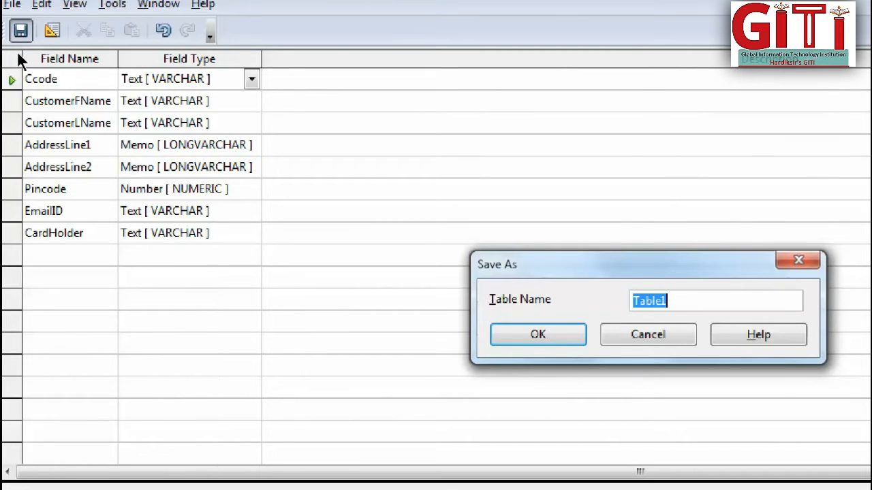
left_click(648, 335)
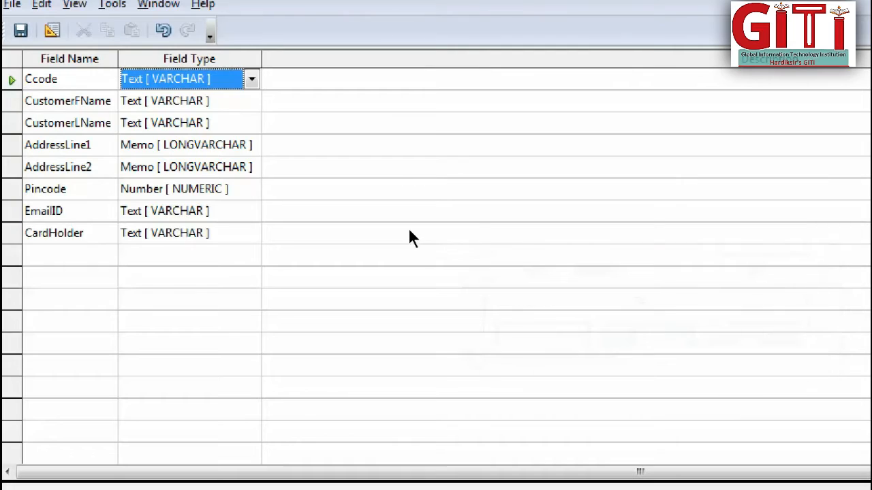
left_click(13, 79)
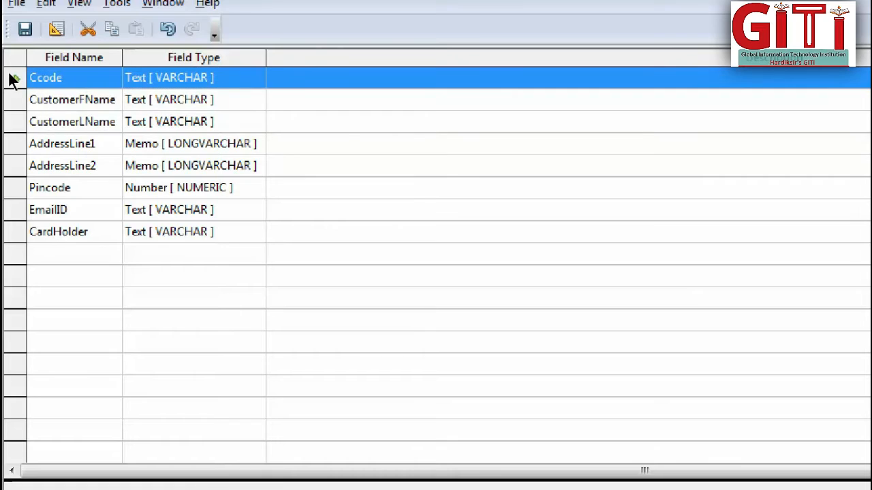
right_click(10, 77)
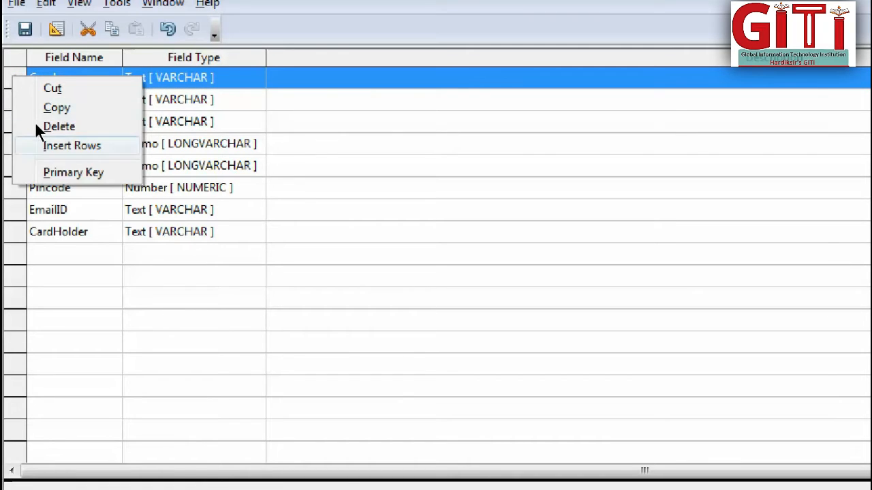
left_click(52, 171)
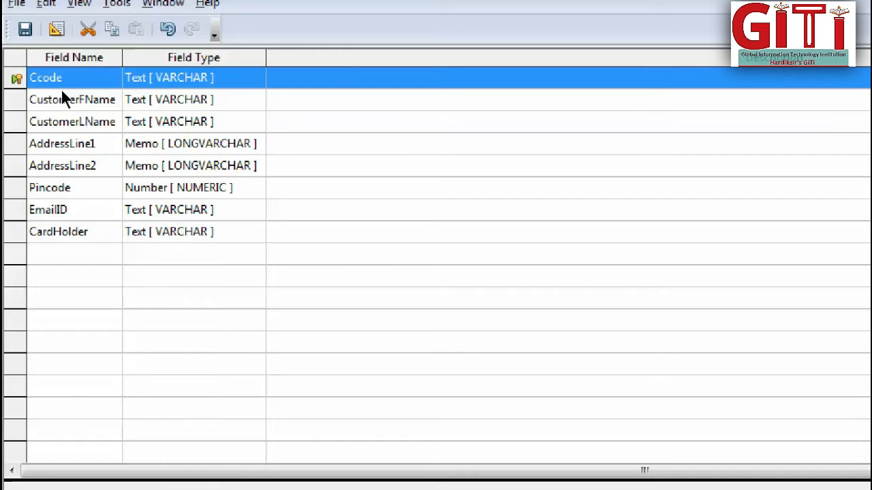
Save the table as Customer_Table_Using_Design and close its design window.
left_click(21, 39)
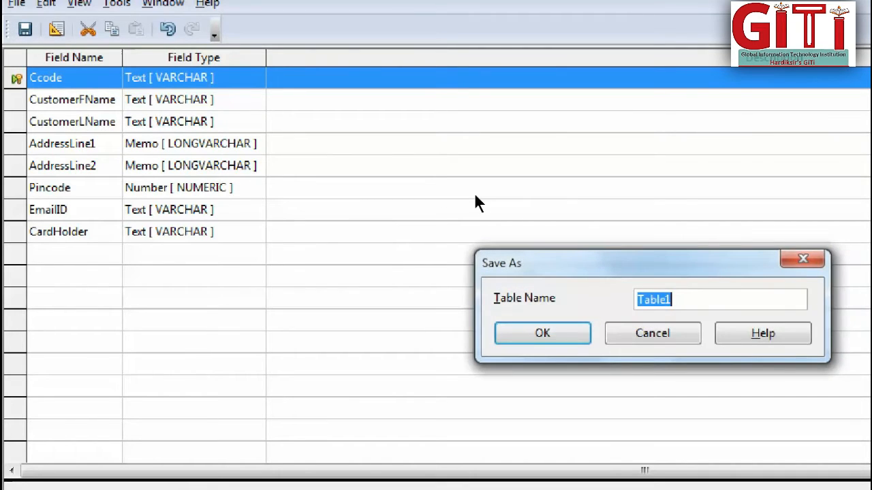
key("BackSpace")
type("C")
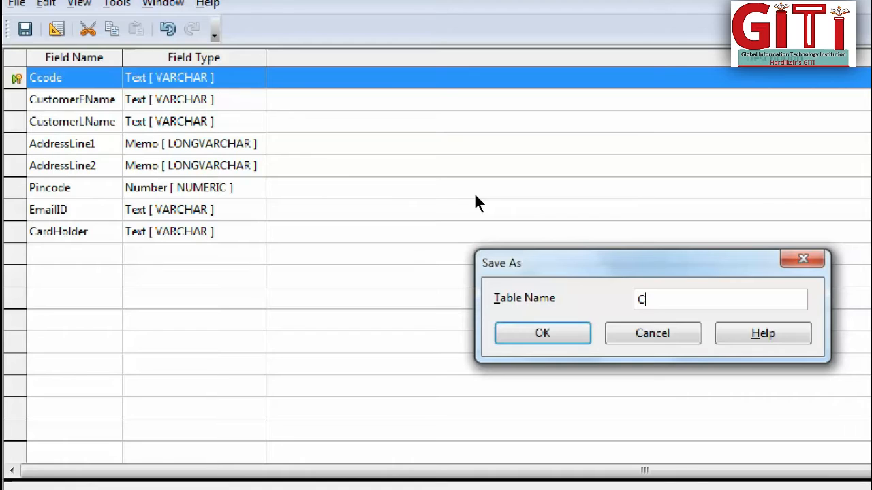
type("ustomer_Table")
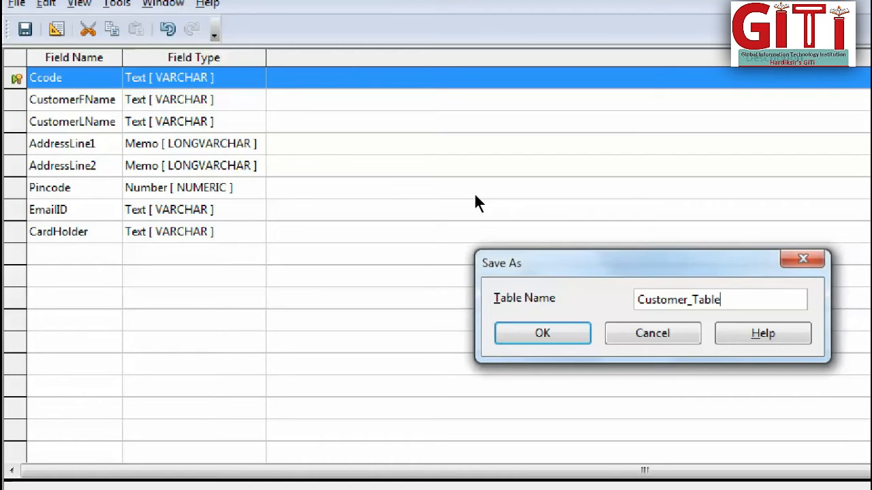
type("_Using _Design")
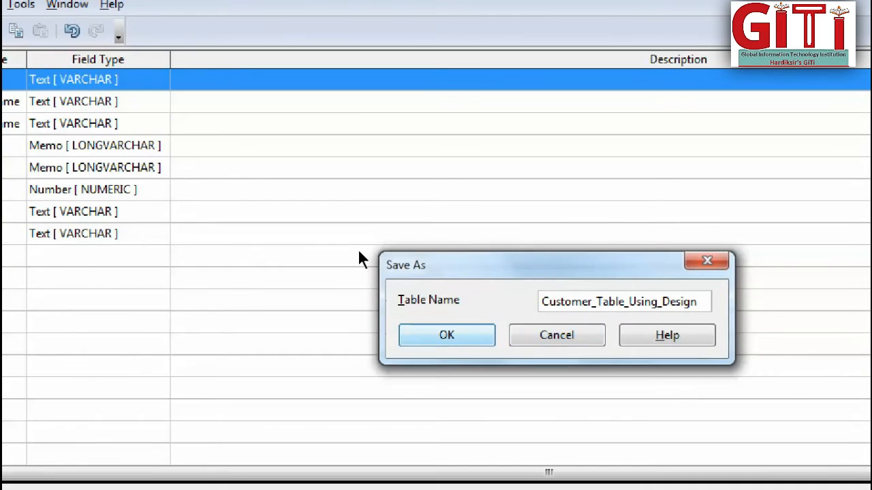
key("Return")
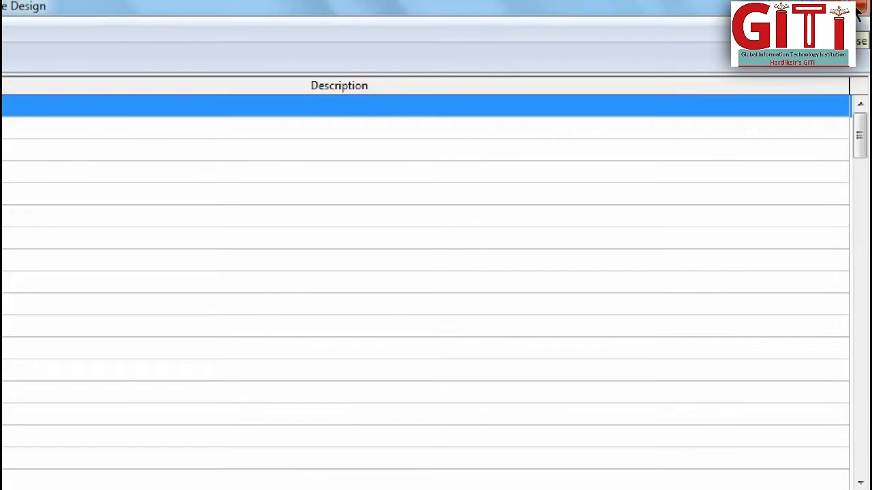
left_click(857, 11)
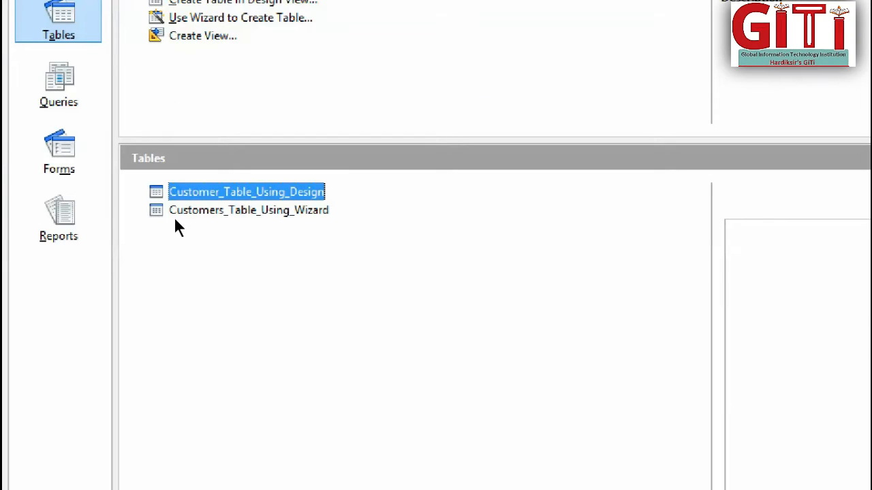
Open the structure of Customer_Table_Using_Design for editing, check its fields, and close it again.
left_click(174, 217)
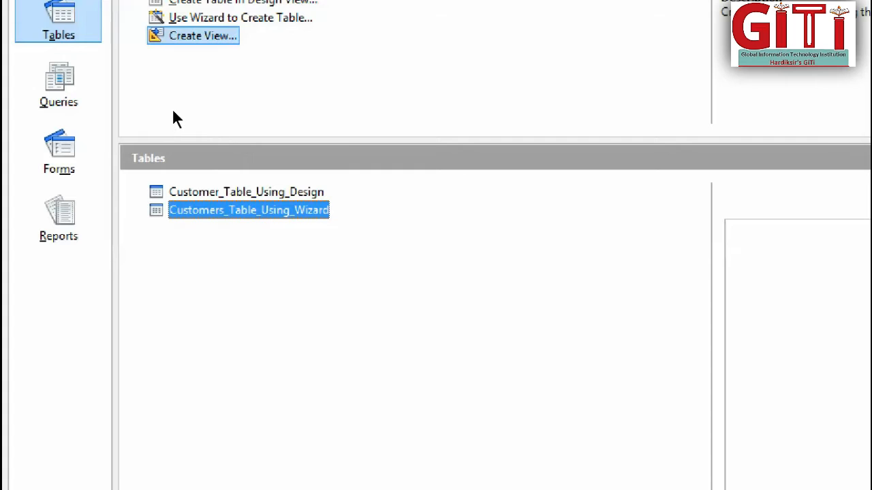
left_click(185, 197)
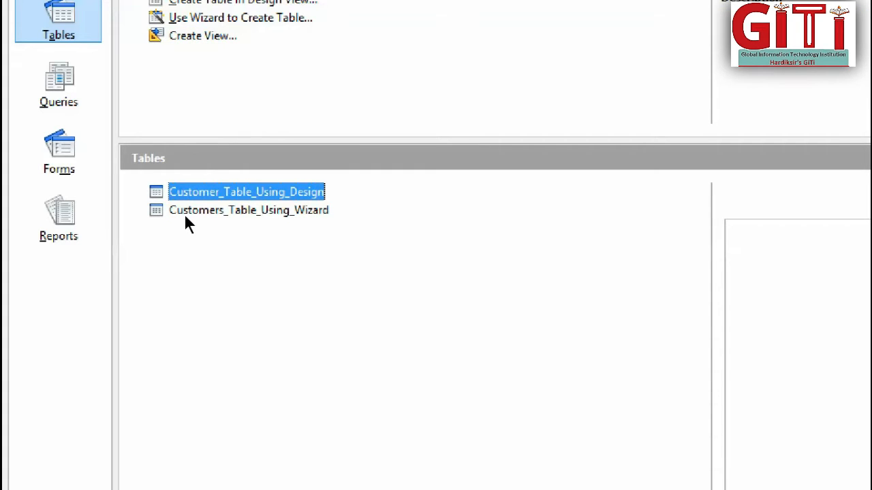
right_click(220, 192)
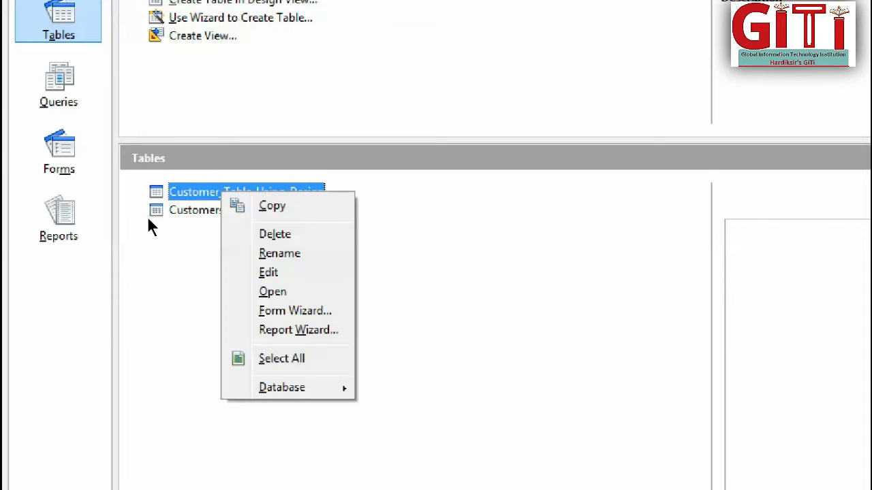
key("Return")
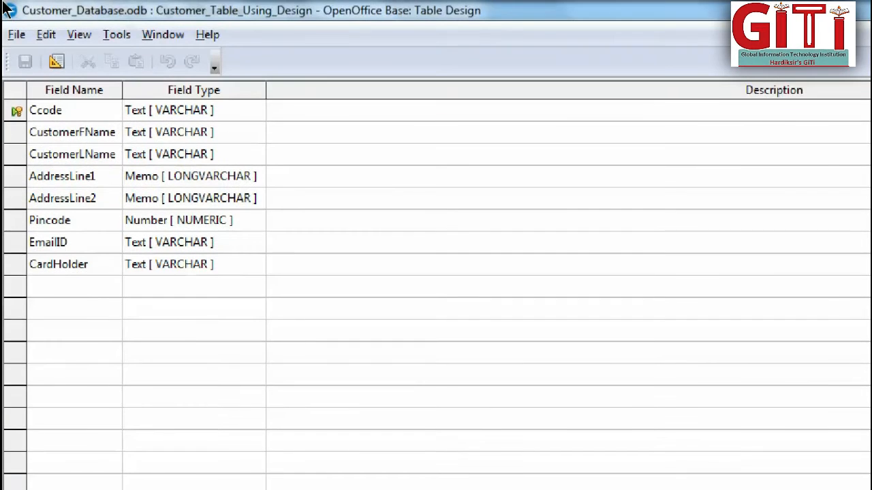
left_click(861, 8)
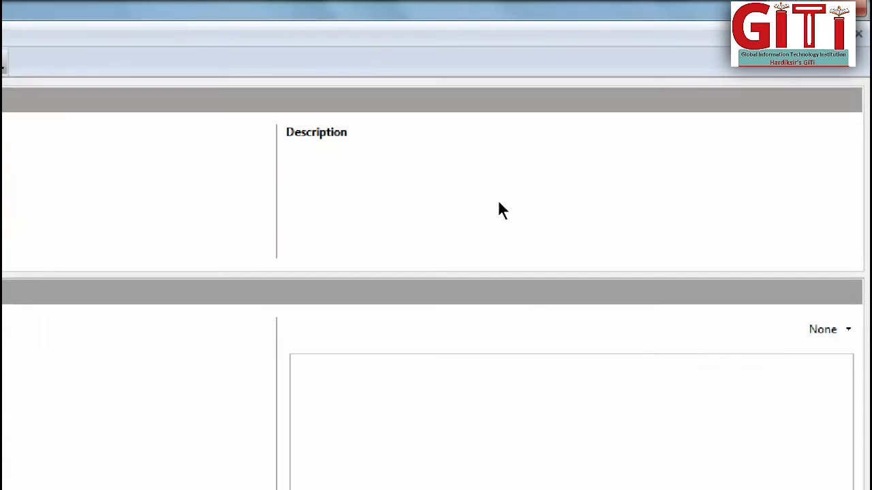
Open the data view of Customer_Table_Using_Design to check its columns, and close it again.
right_click(30, 327)
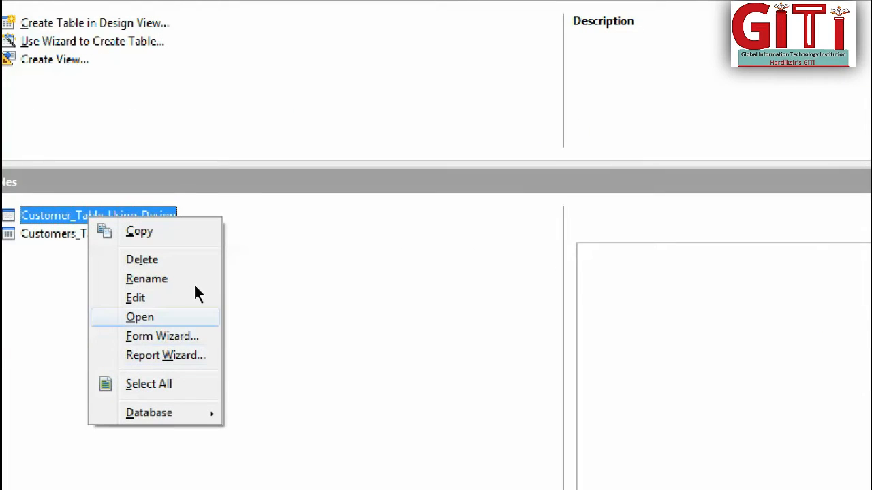
key("Return")
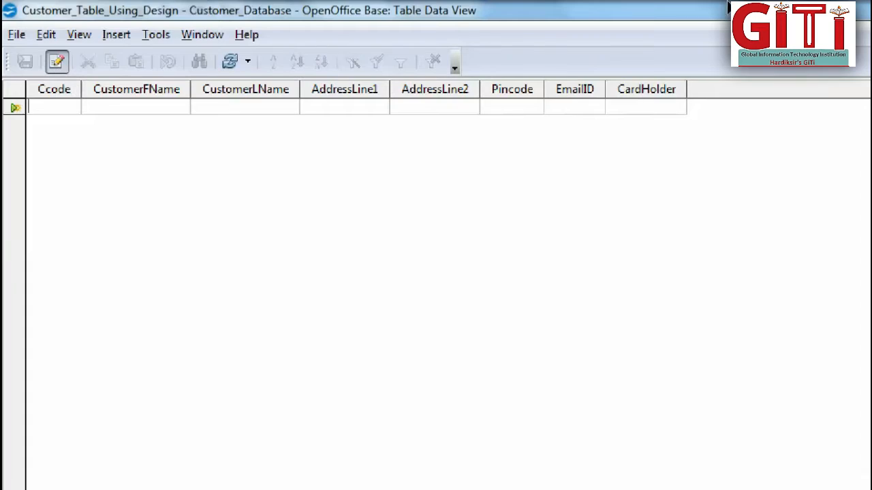
left_click(860, 8)
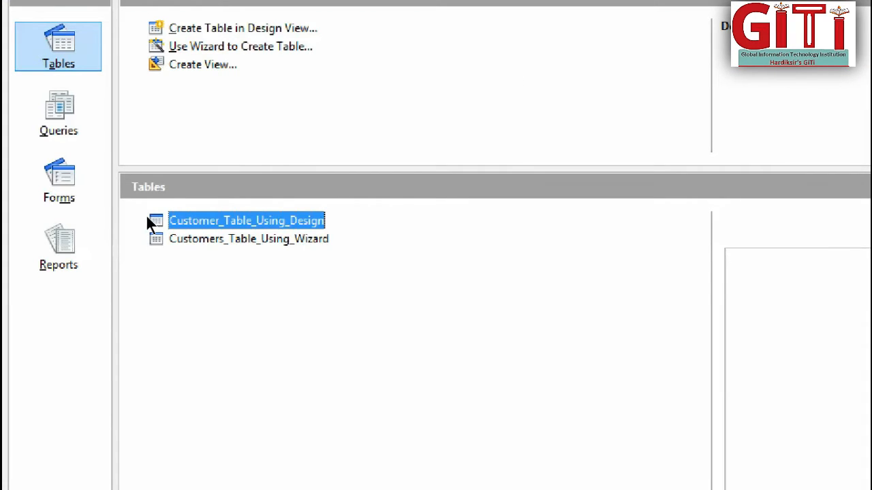
Open the data view of Customer_Table_Using_Design and enter the first customer's code, first name and last name.
double_click(146, 217)
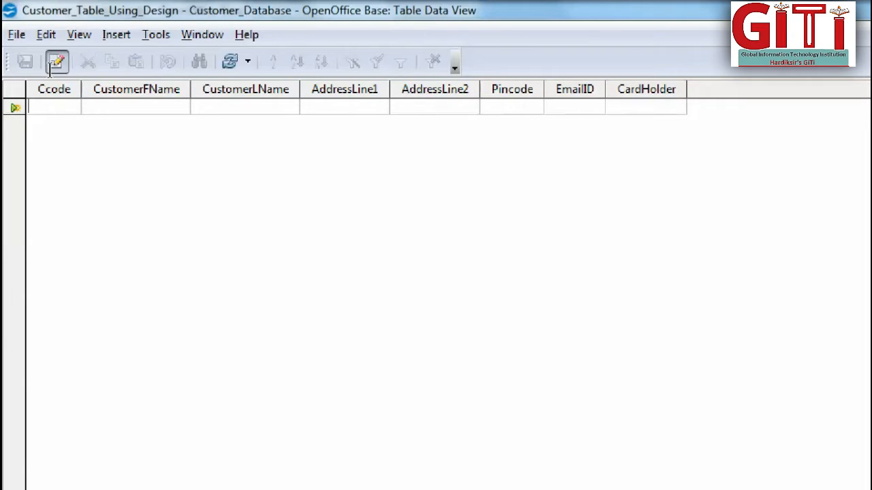
type("C001")
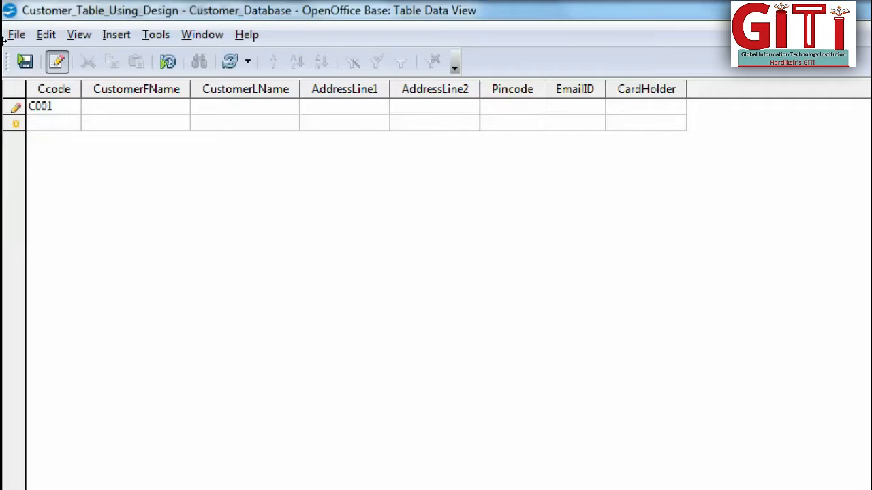
key("Tab")
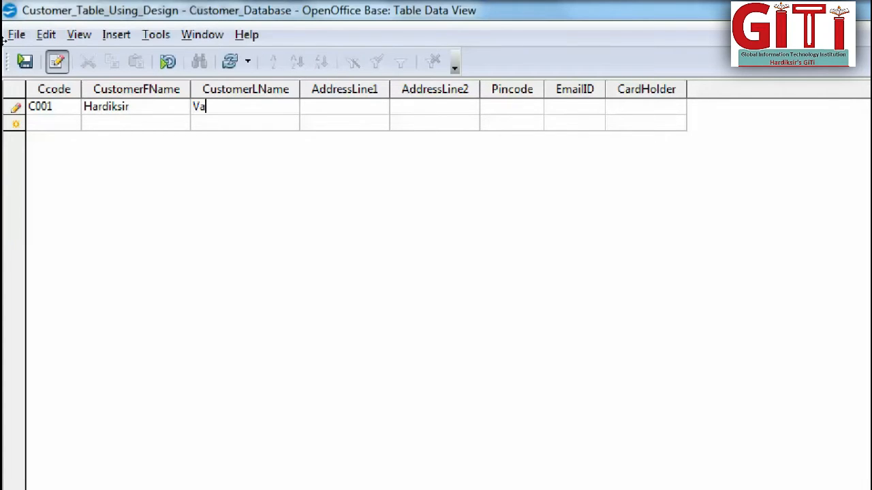
key("Tab")
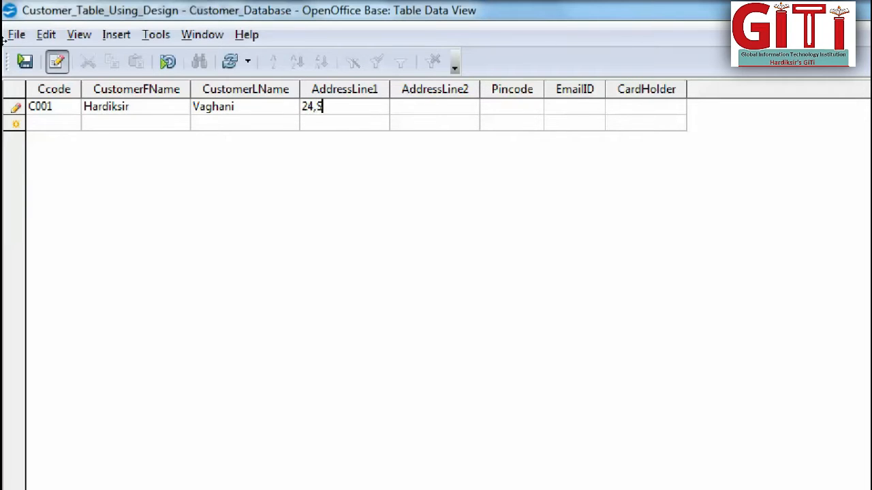
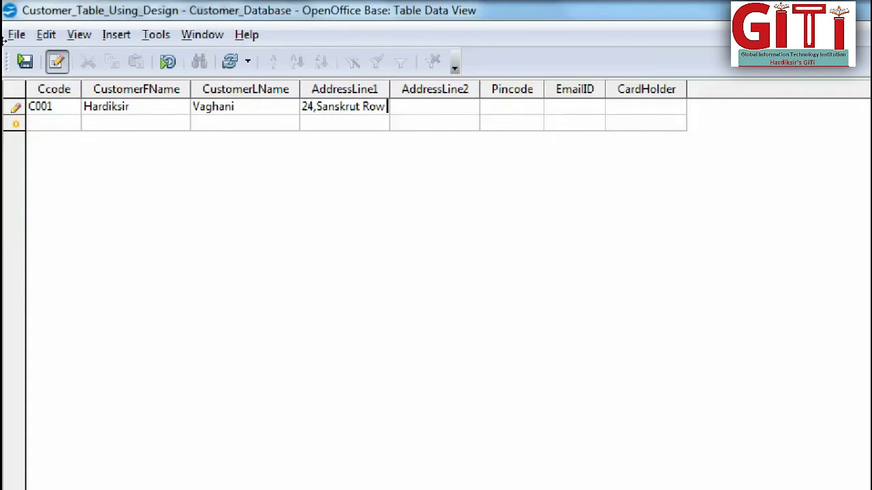
key("ctrl+a")
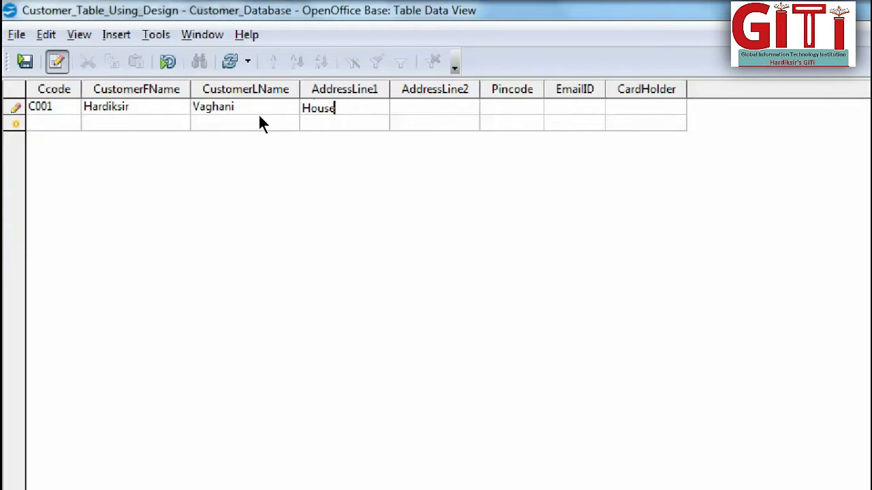
key("ctrl+a")
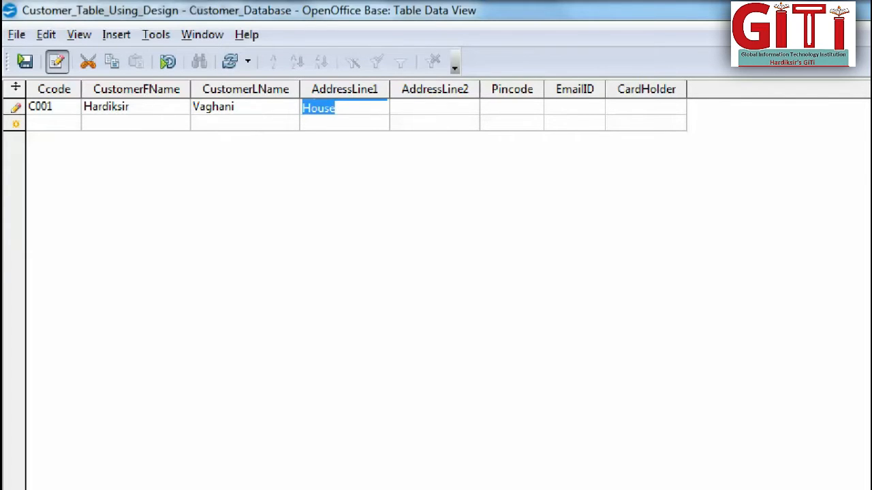
key("BackSpace")
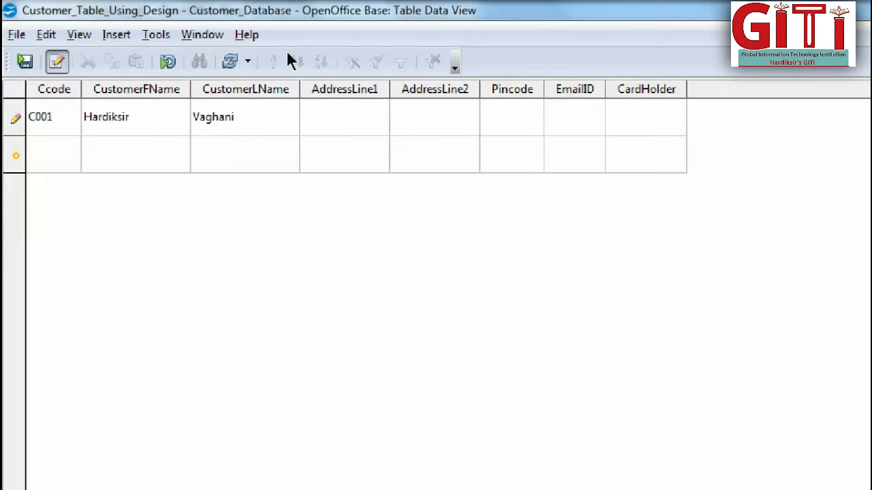
Widen the AddressLine1 column and enter the first line of the first customer's address.
left_click_drag(389, 89, 440, 90)
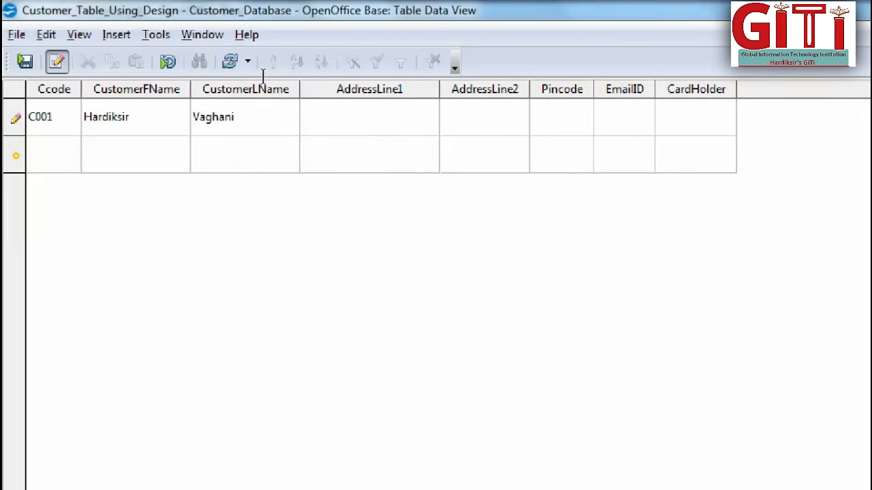
key("Down")
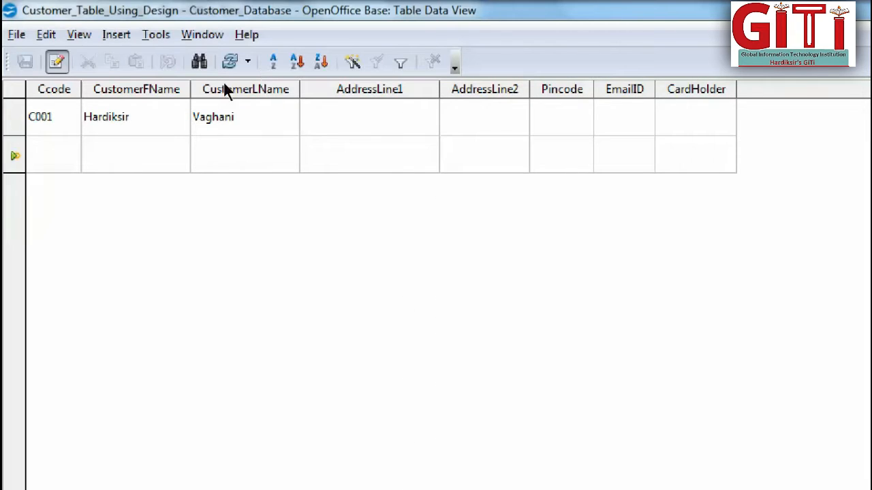
key("Up")
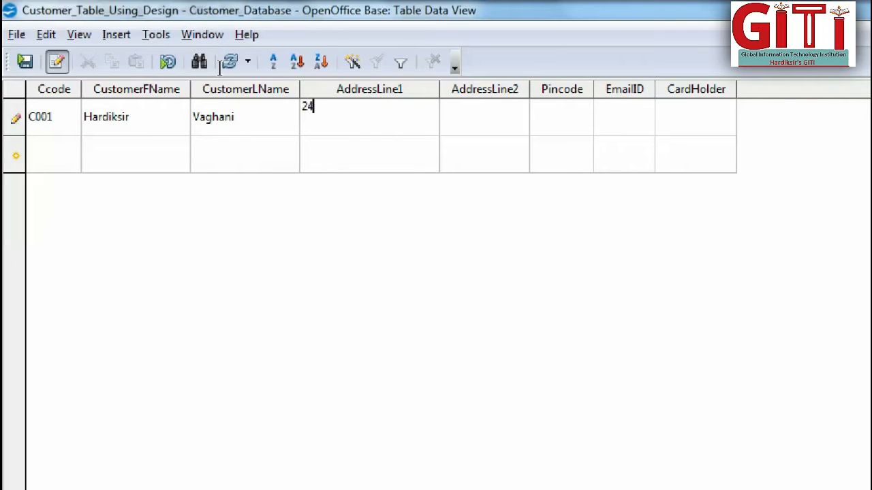
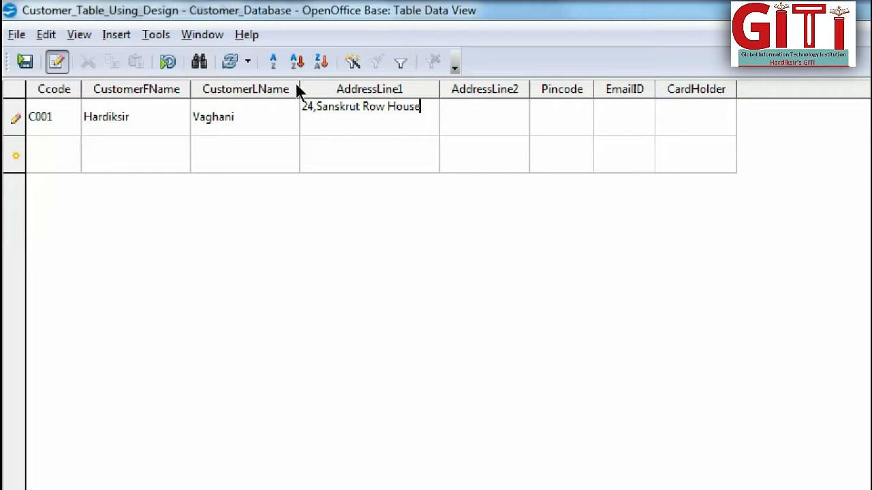
Enter the second line of the first customer's address, and widen the Pincode and AddressLine2 columns.
key("Tab")
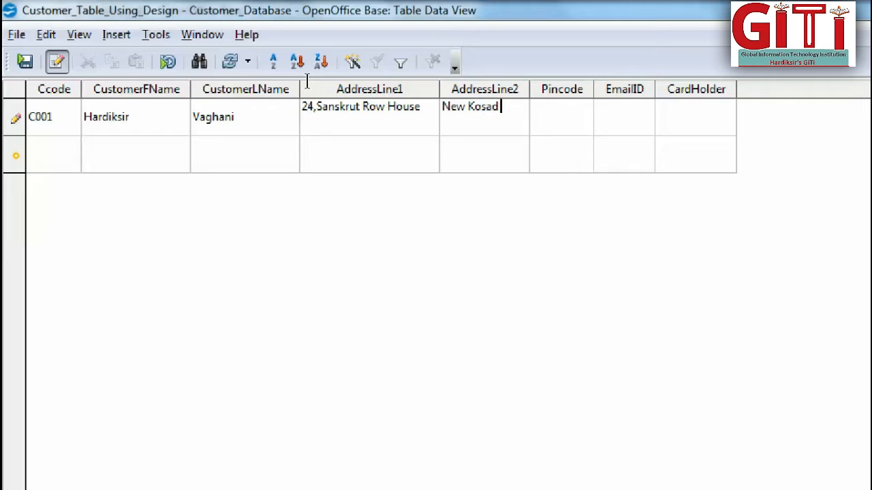
left_click_drag(593, 90, 657, 89)
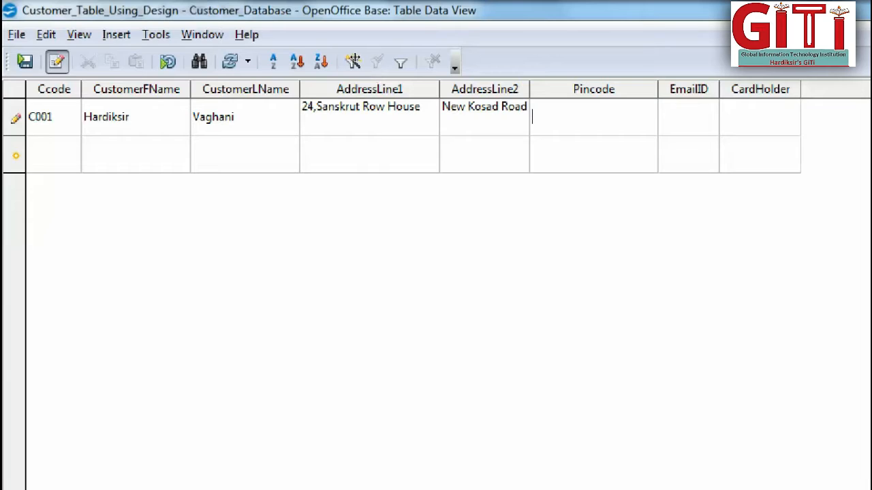
left_click_drag(530, 89, 546, 90)
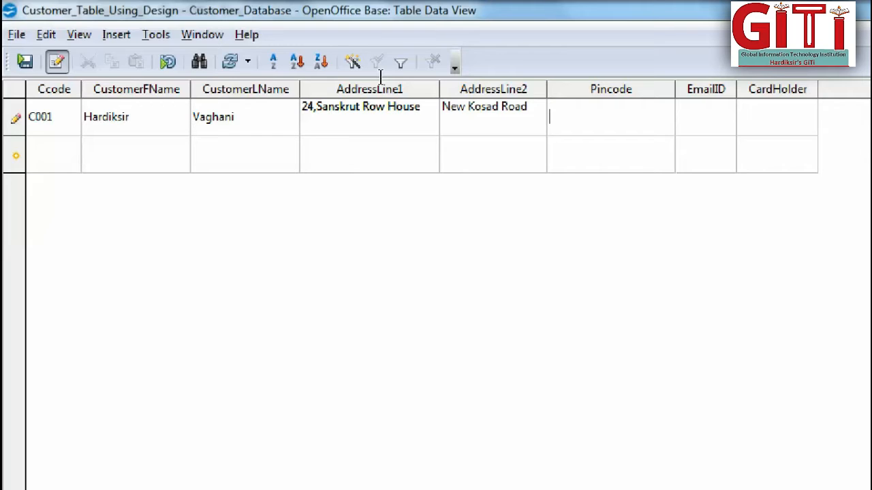
Enter the first customer's postal code in the Pincode field and save the record.
type("390457")
key("Down")
key("Up")
Fill in the first customer's e-mail address in the EmailID field.
key("Tab")
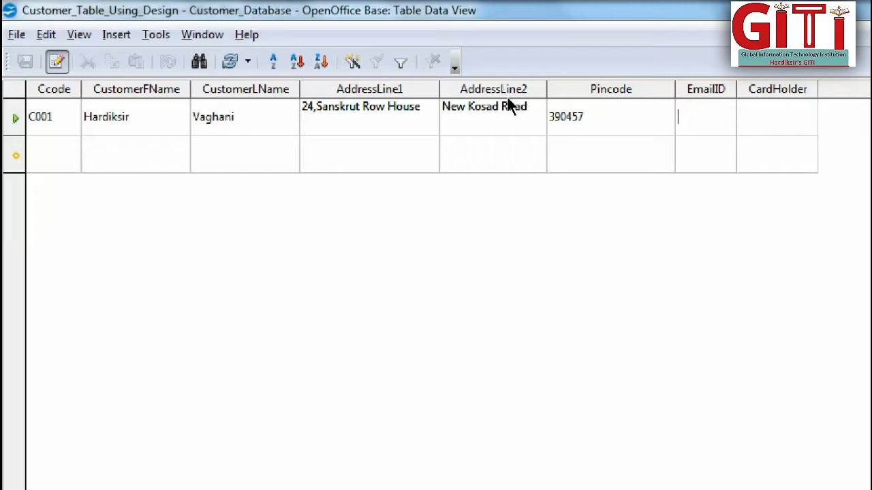
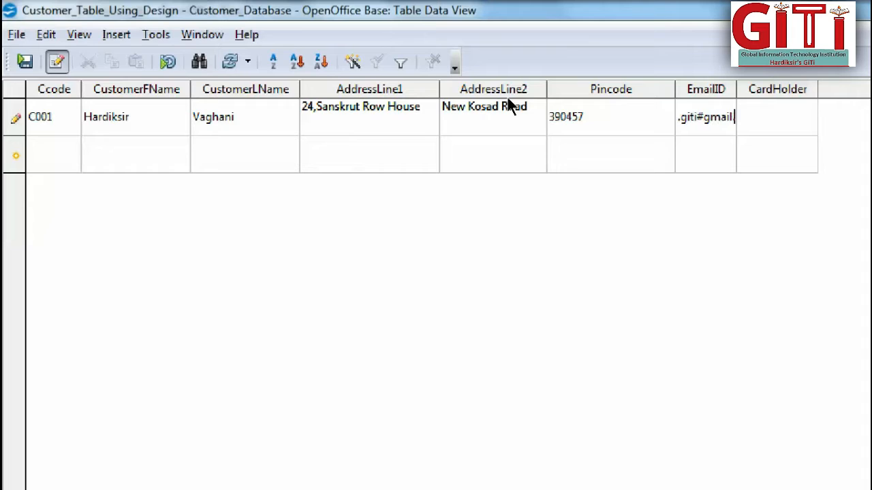
Widen the EmailID column and correct the separator in the first customer's e-mail address to @.
left_click_drag(736, 89, 788, 92)
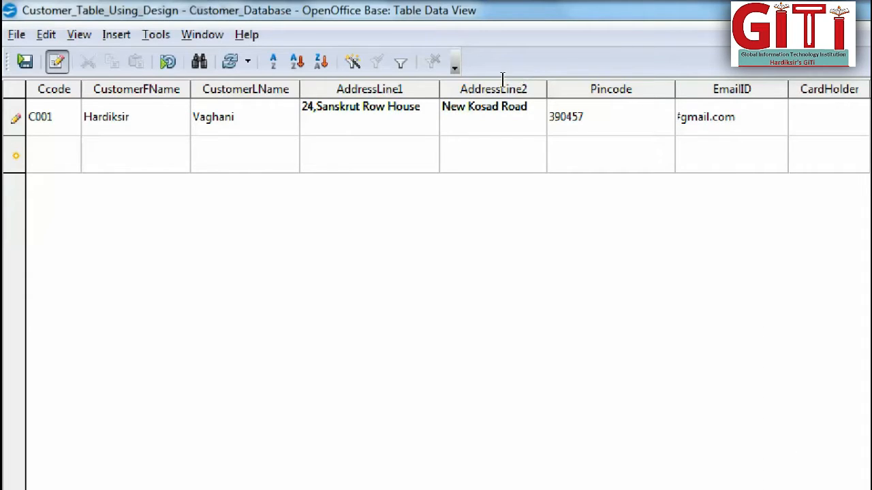
left_click(717, 151)
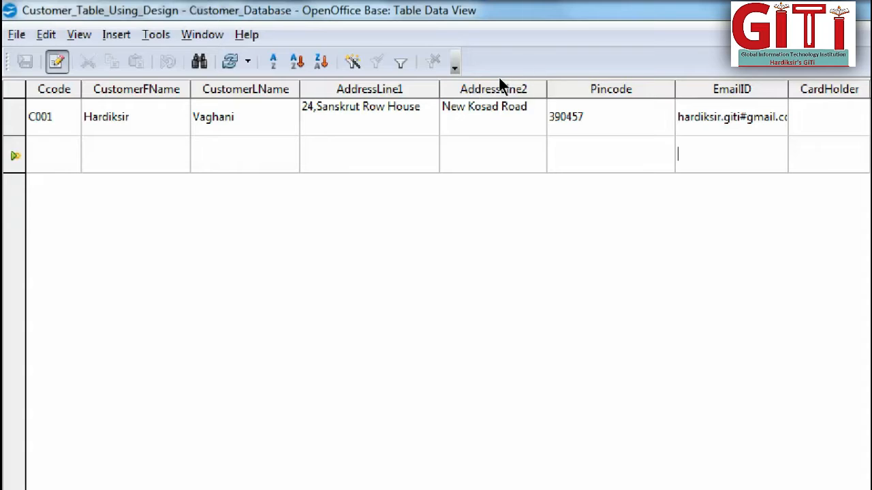
key("Up")
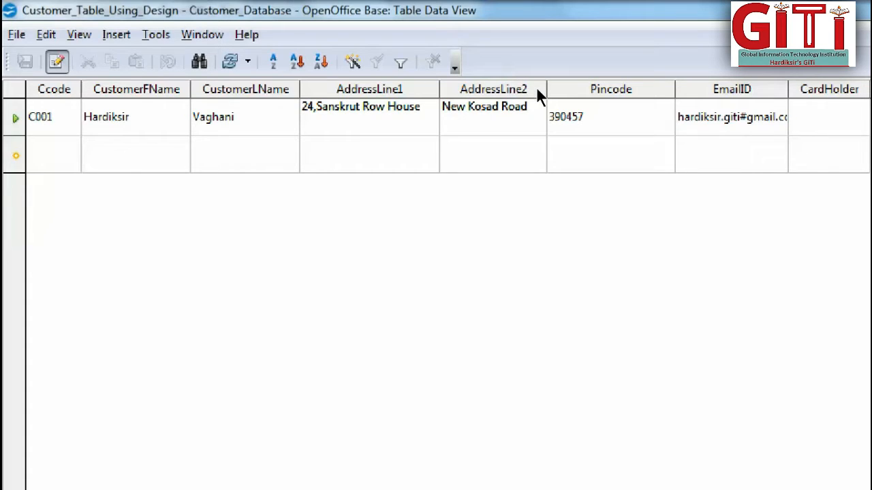
key("BackSpace")
type("@")
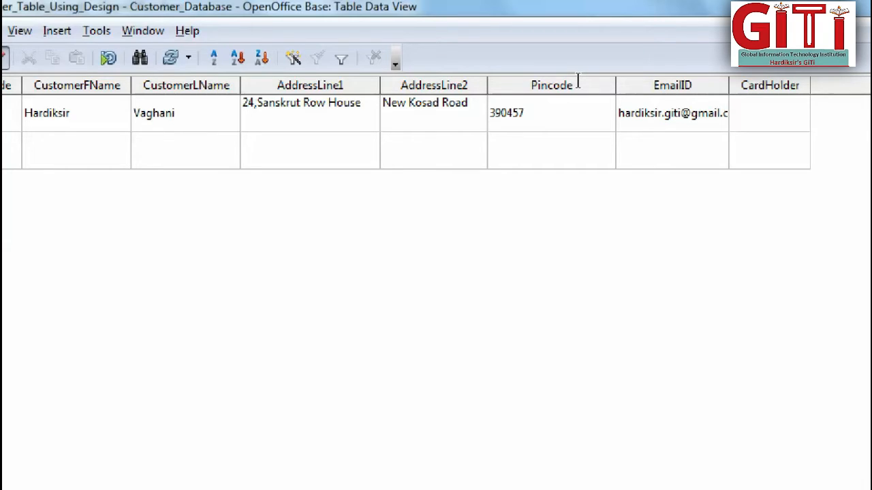
Set the first customer's CardHolder value to Gold and complete the record.
key("Tab")
type("Gold")
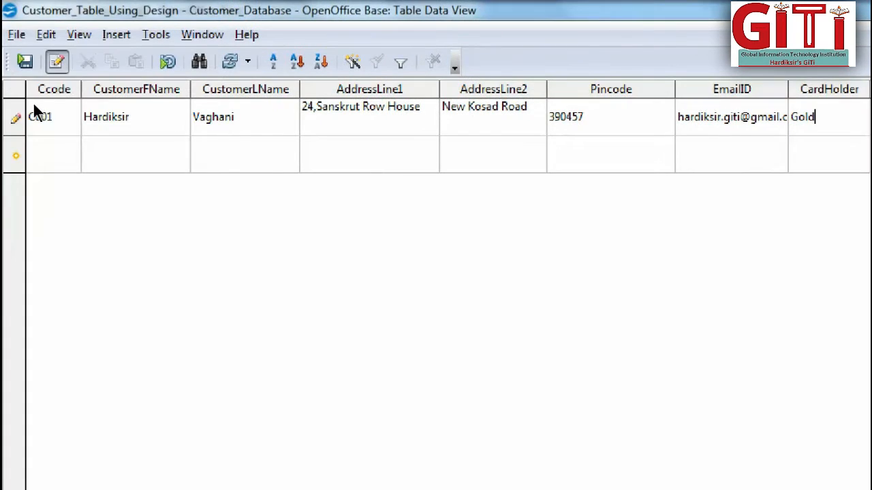
key("Tab")
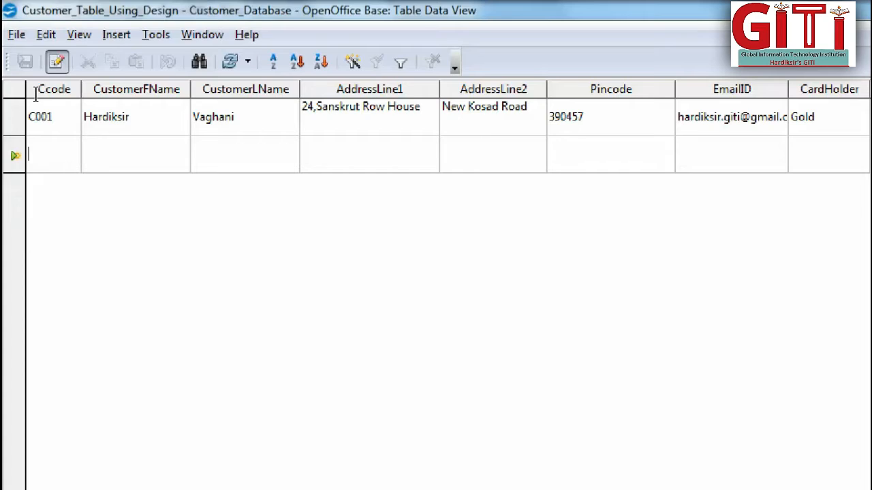
Start a second record with the next customer code and the customer's first and last name.
type("C002")
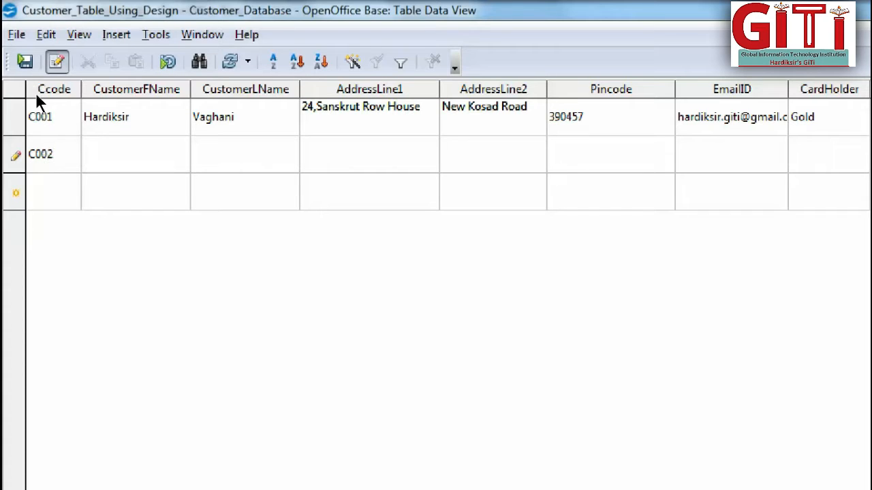
key("Tab")
key("Tab")
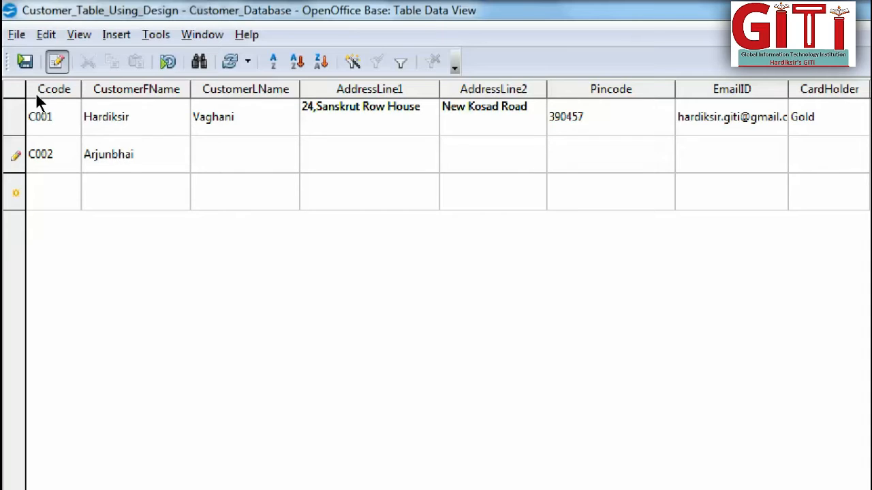
Enter the second customer's two address lines and postal code.
key("Tab")
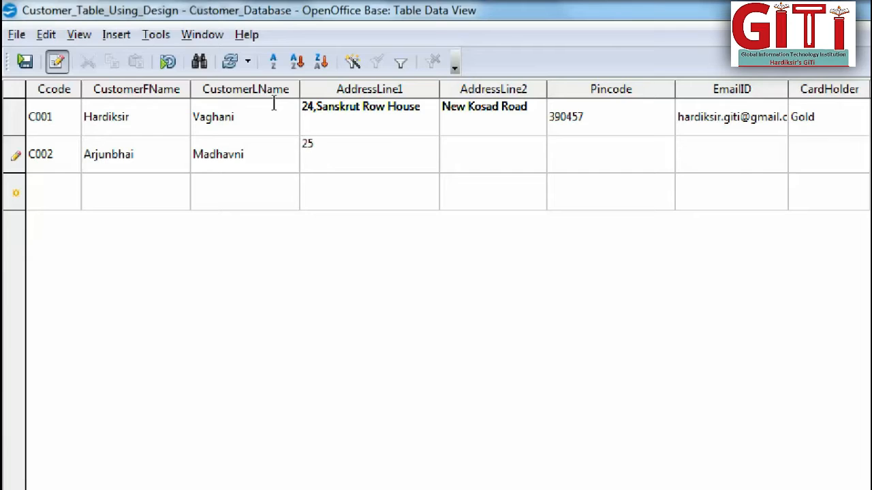
key("Tab")
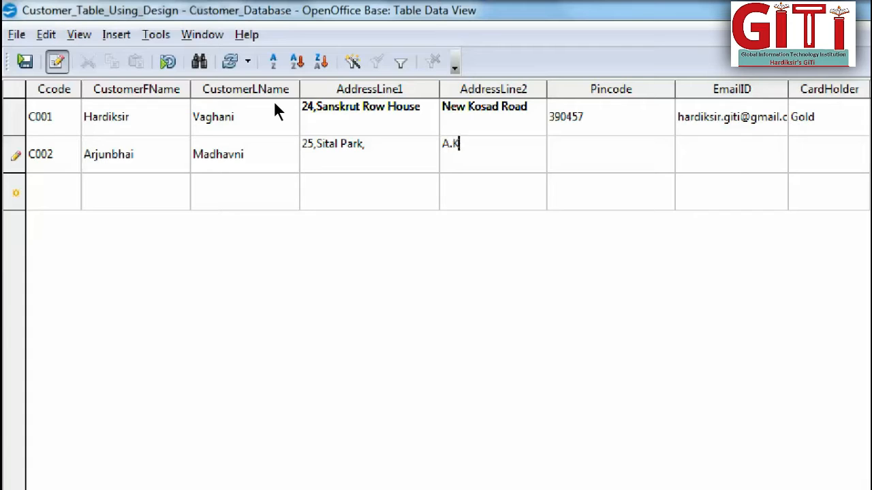
key("Tab")
type("395107")
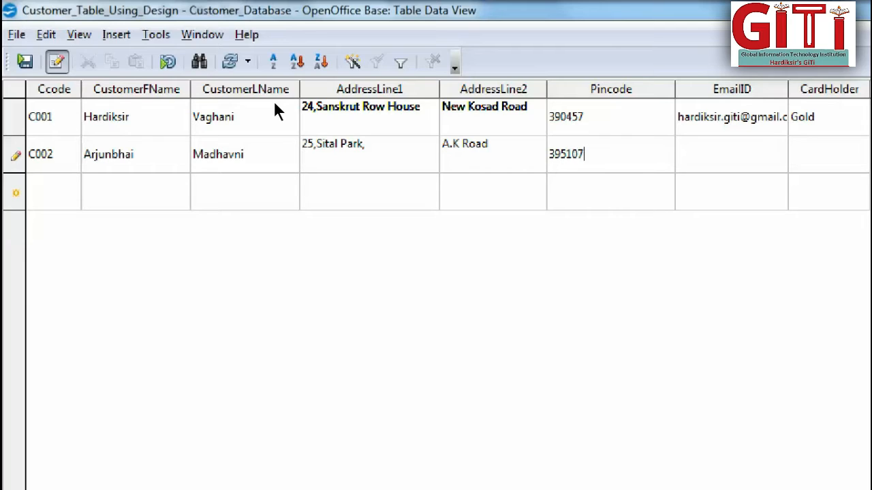
Fill in the second customer's e-mail address, set CardHolder to Gold, and complete the record.
key("Tab")
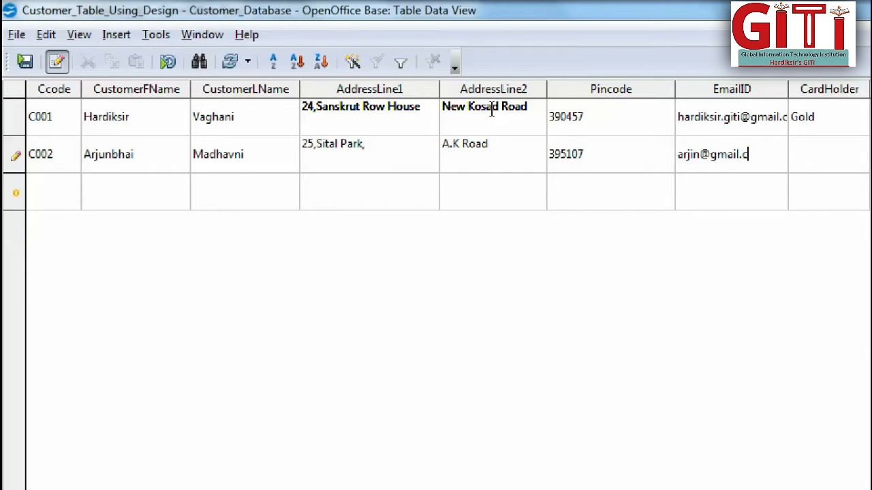
type("Gold")
key("Tab")
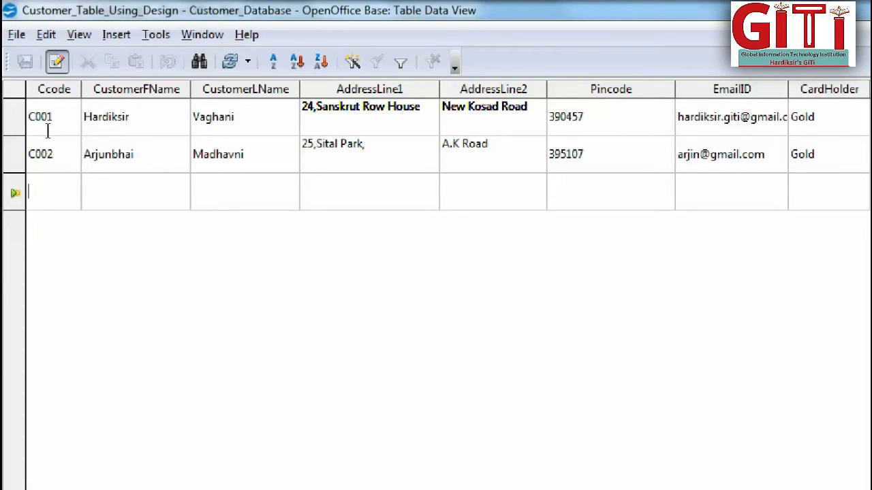
Start a third record with the next customer code and the customer's first and last name.
type("C003")
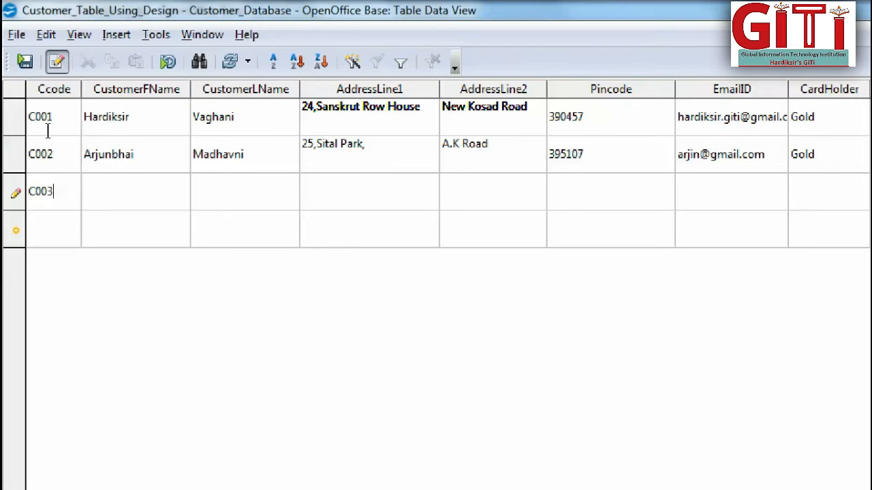
key("Tab")
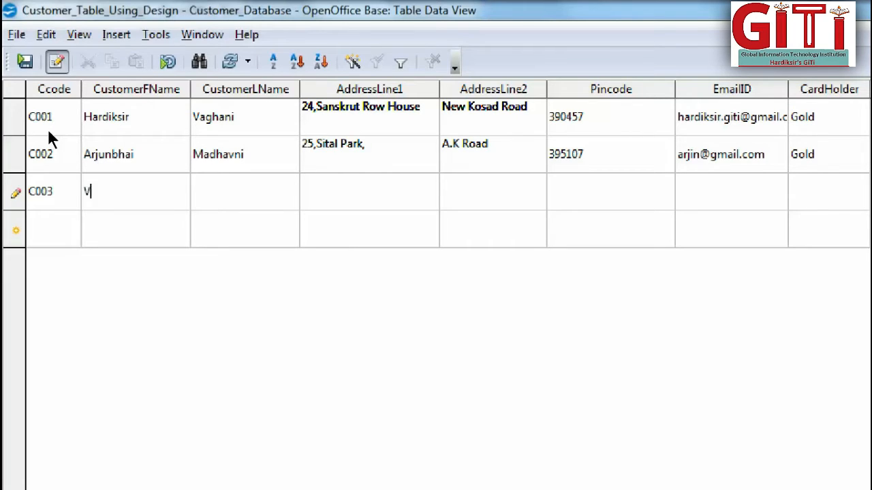
key("Tab")
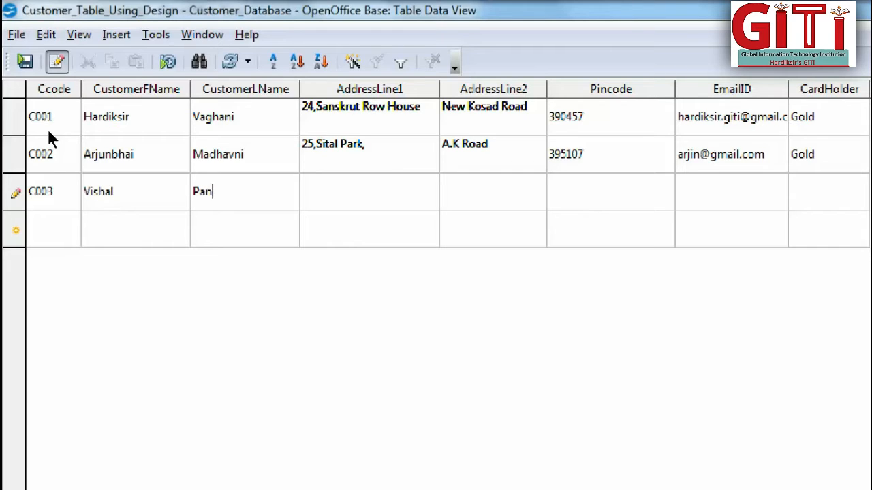
key("Tab")
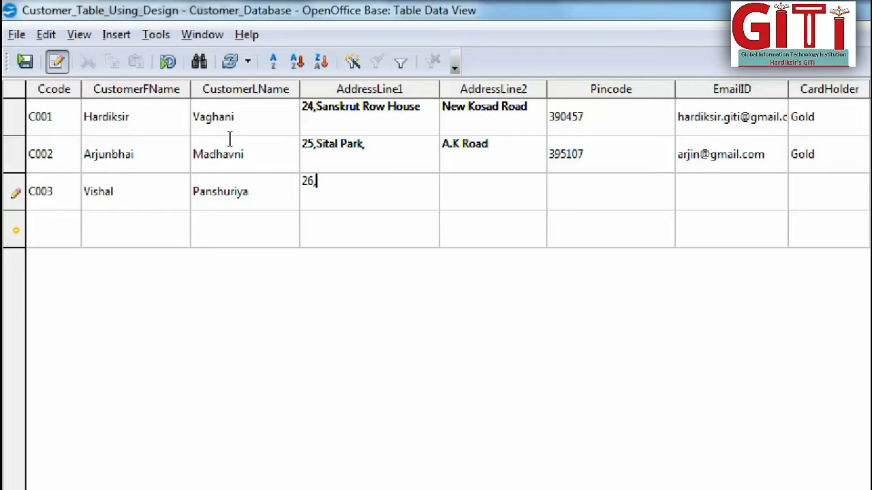
Enter the third customer's two address lines.
key("Tab")
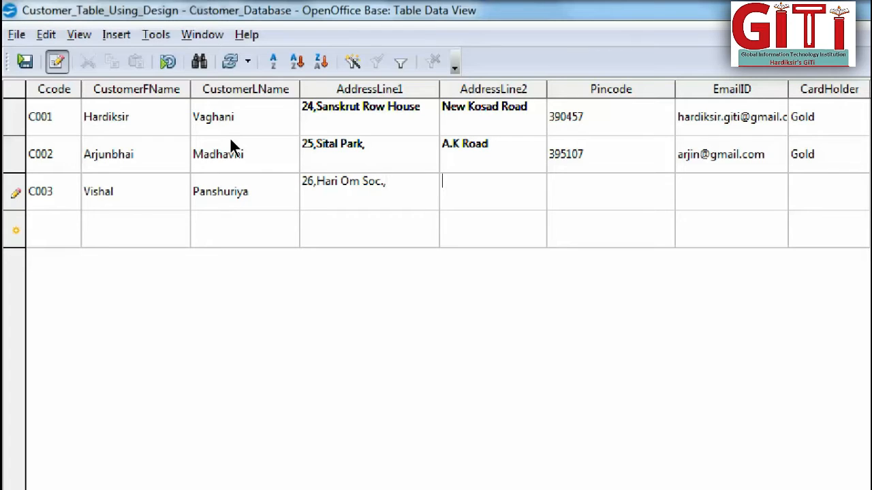
key("Tab")
Enter the third customer's postal code in the Pincode field.
type("369")
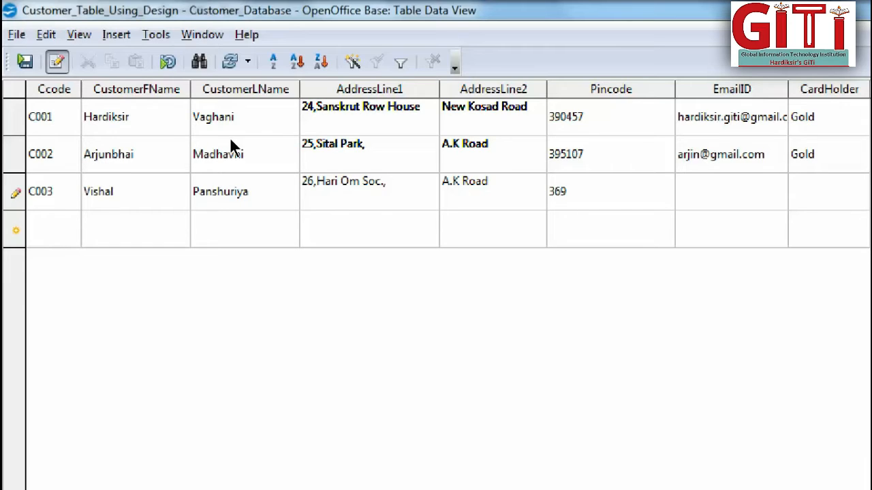
key("BackSpace")
key("BackSpace")
type("9510")
type("8")
type("Vishal")
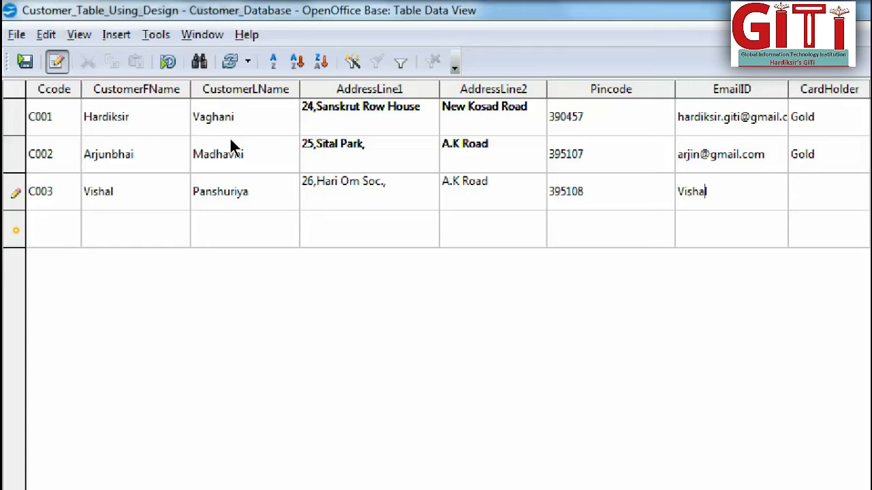
Fill in the third customer's e-mail address in lowercase and set CardHolder to Gold.
key("Left")
key("Left")
key("Left")
key("Left")
key("Left")
key("BackSpace")
key("Right")
key("Right")
key("Right")
key("Right")
key("Right")
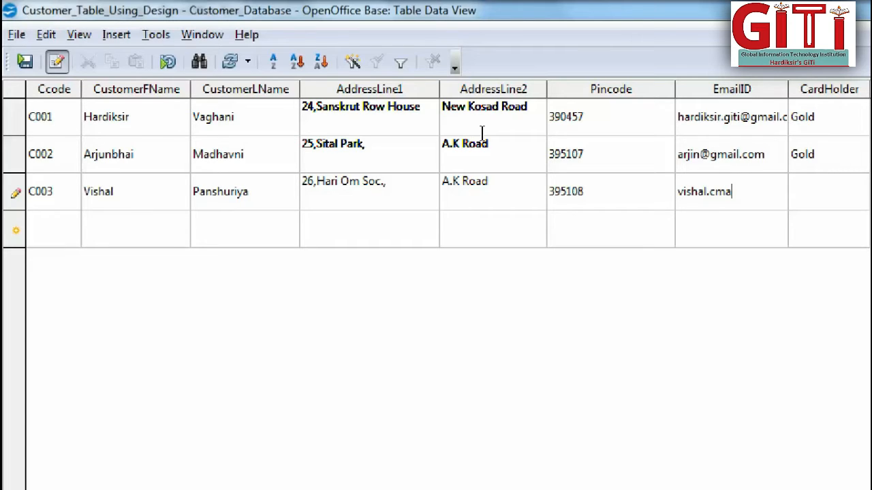
key("Tab")
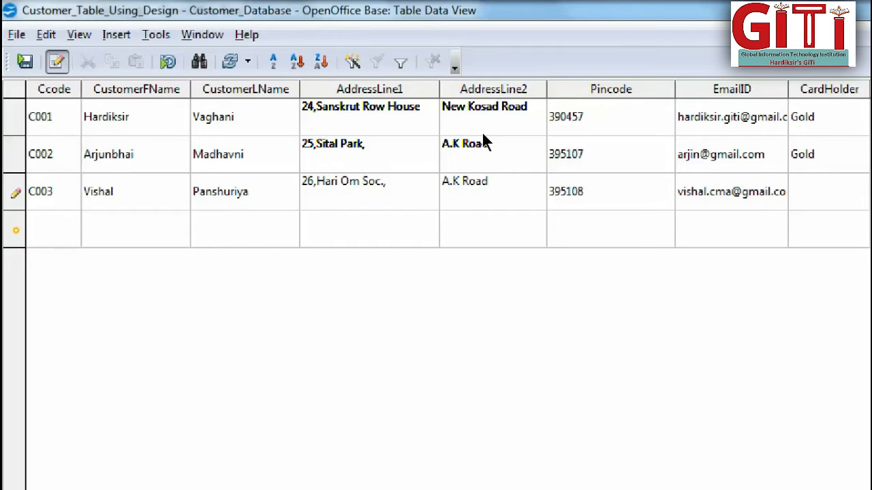
type("Gold")
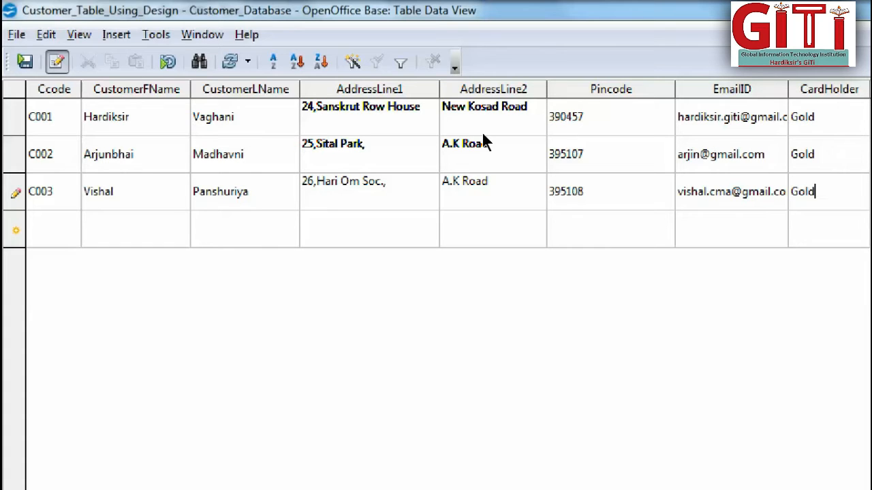
Change the CardHolder value of all three customers to Gold Card and complete the third record.
key("Up")
key("Up")
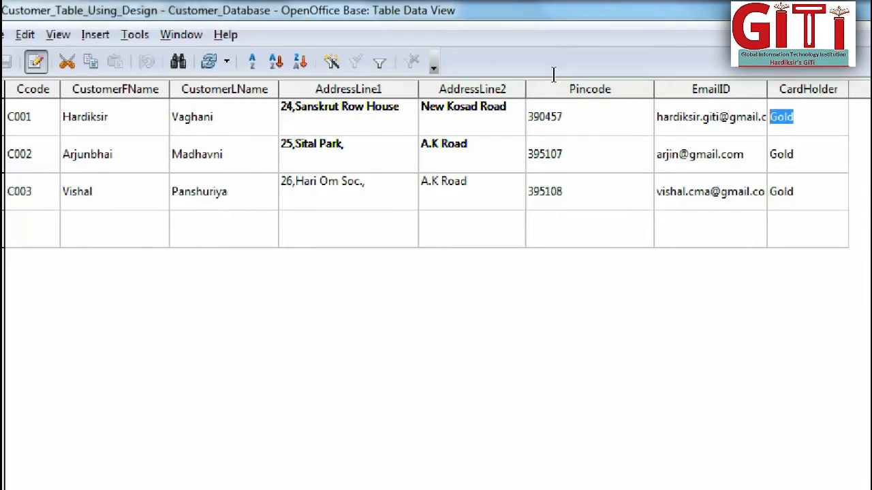
key("End")
type("Ca")
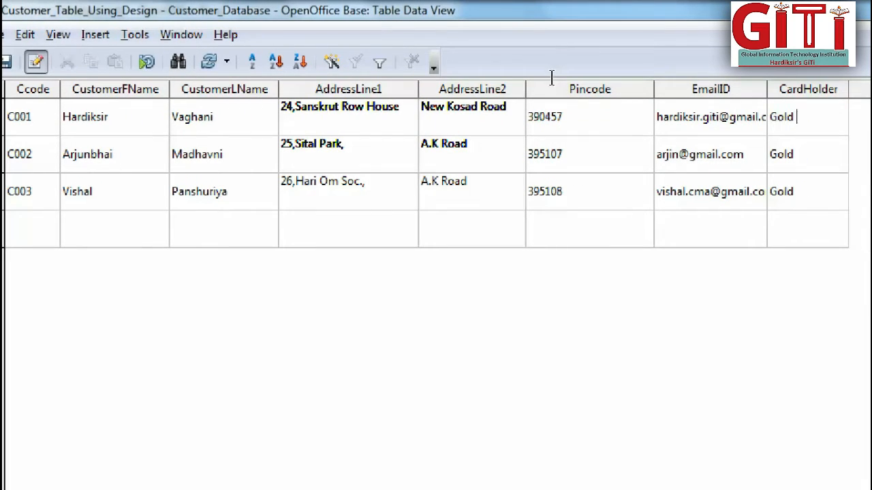
type("rd")
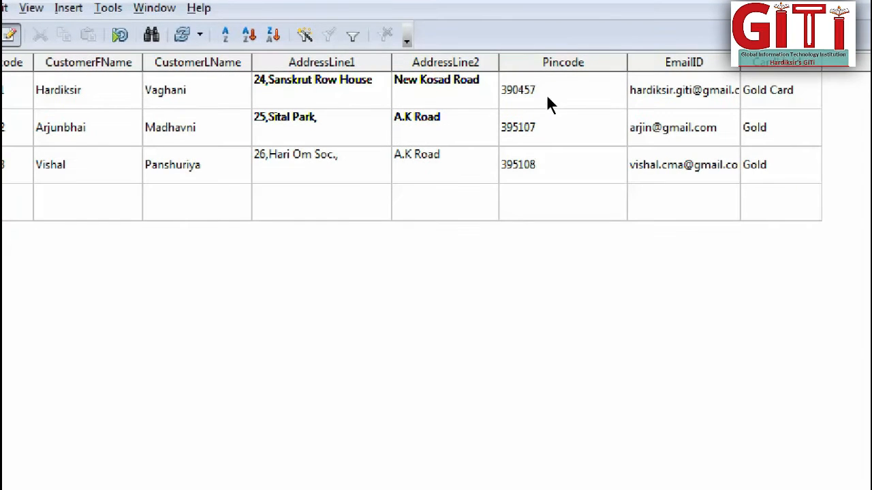
key("Down")
key("End")
type("Card")
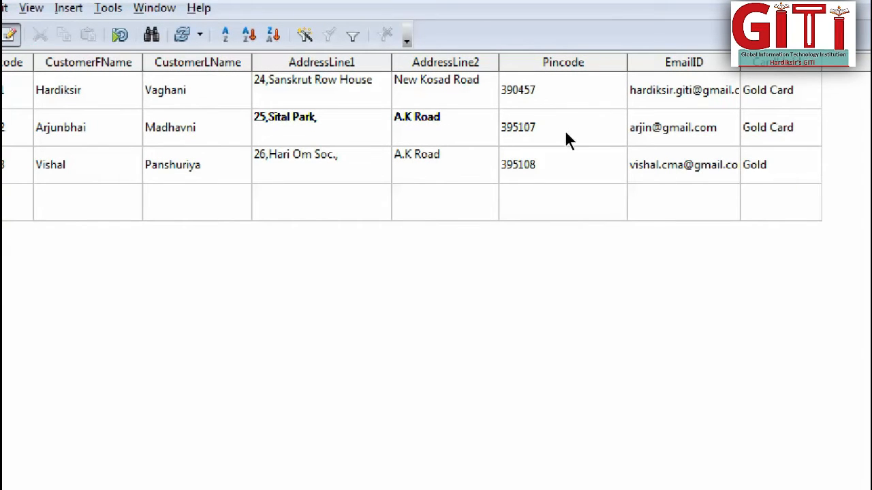
key("Down")
key("End")
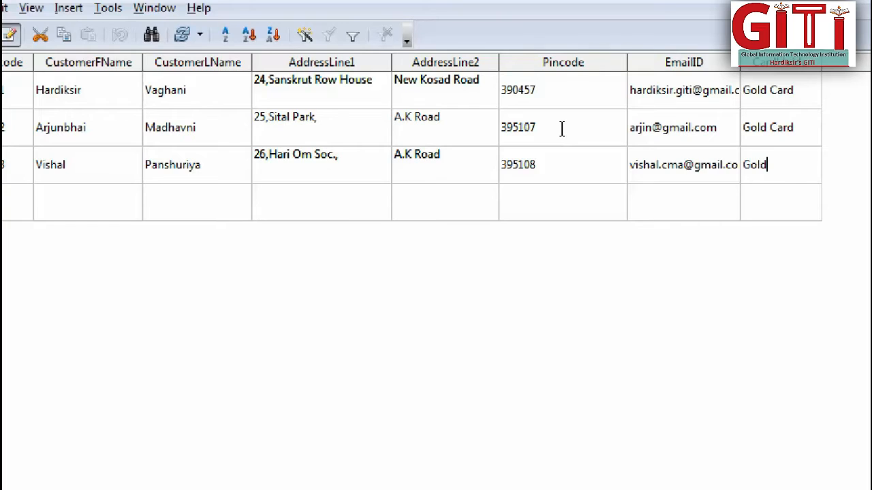
type("Card")
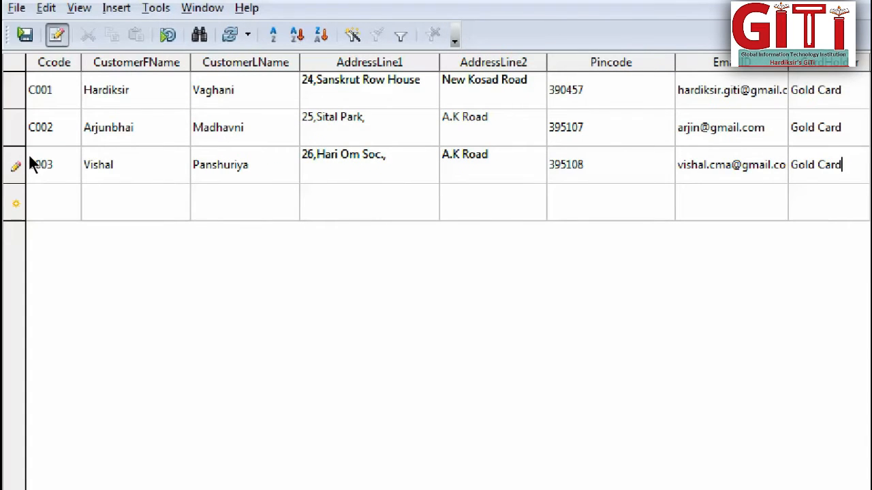
key("Tab")
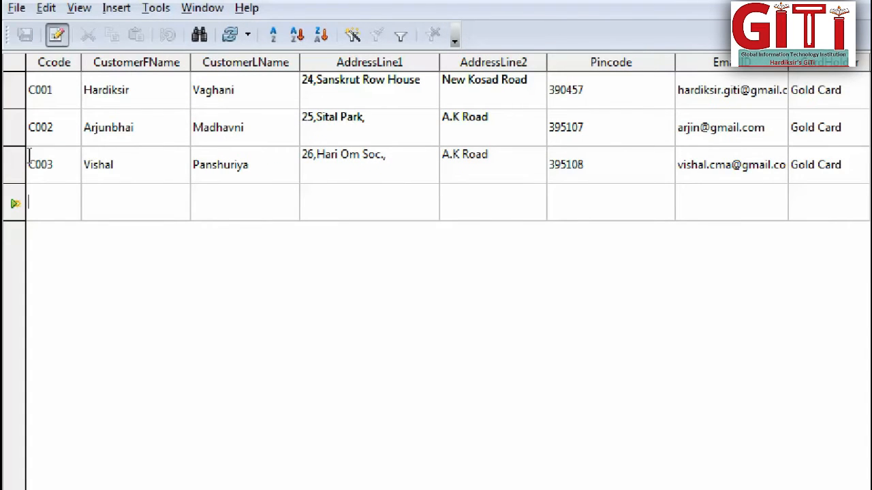
Start a fourth record with the next customer code and the customer's first and last name.
type("C004")
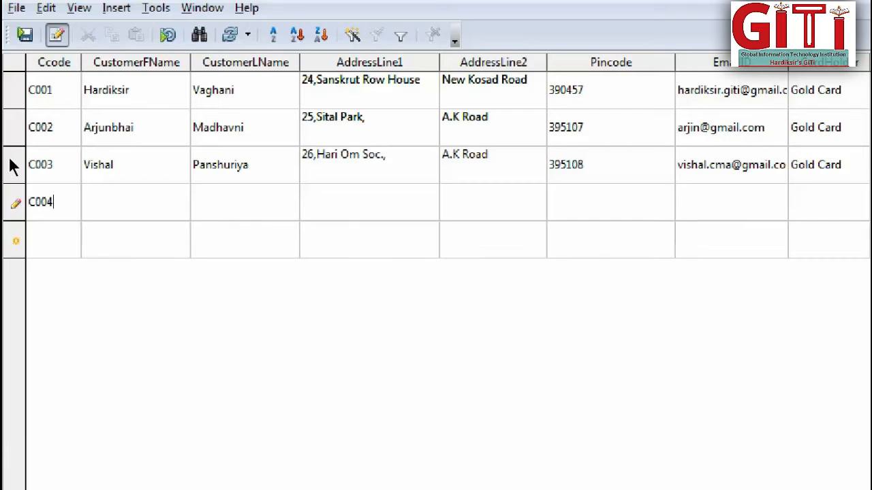
key("Tab")
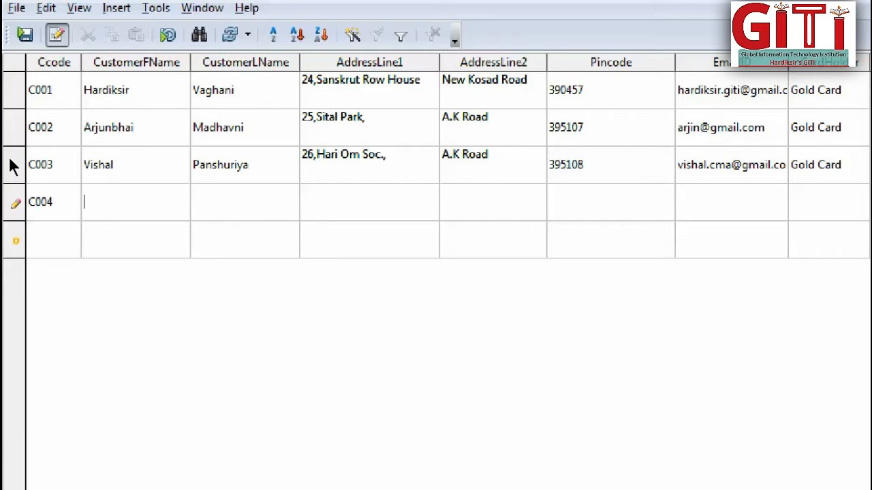
key("Tab")
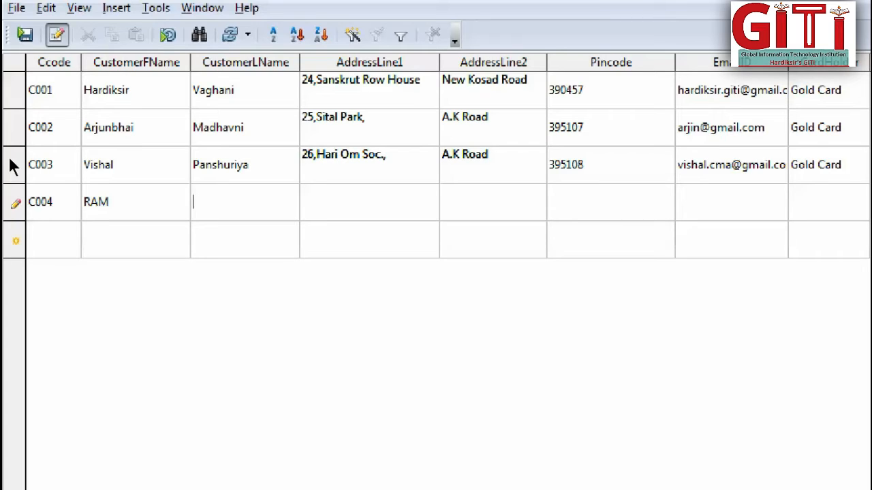
key("Tab")
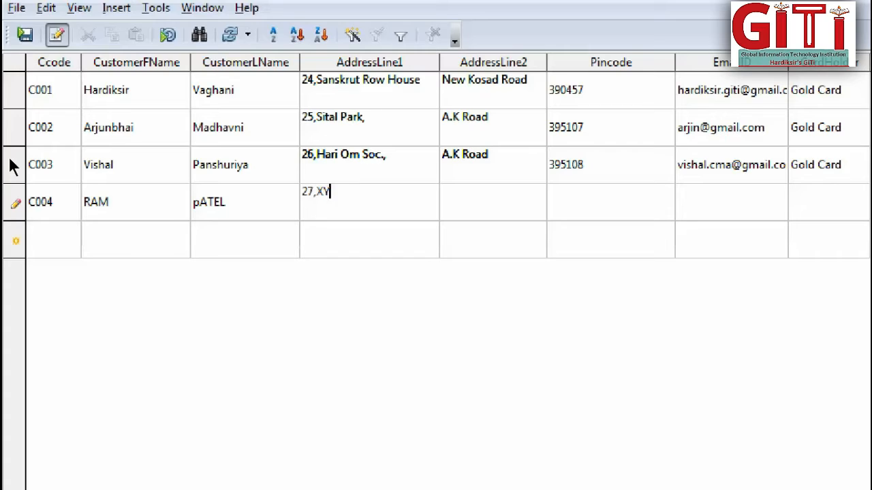
Enter the fourth customer's two address lines and postal code.
key("Tab")
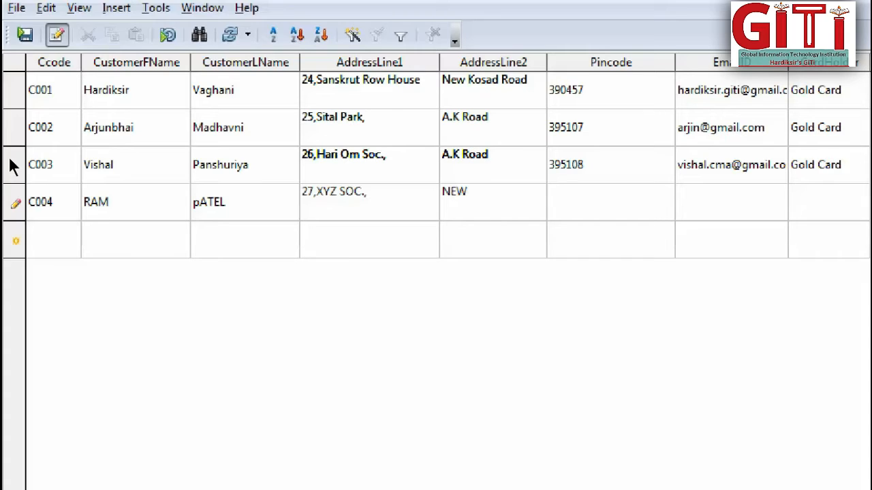
key("Tab")
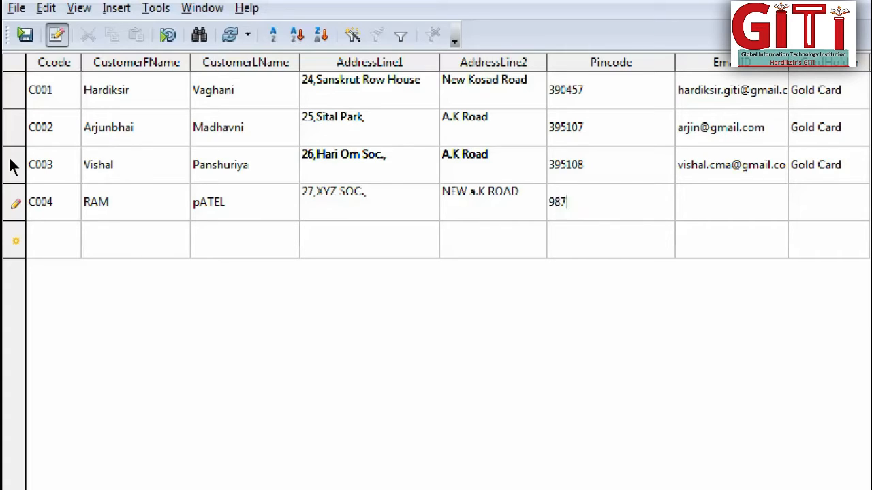
key("Tab")
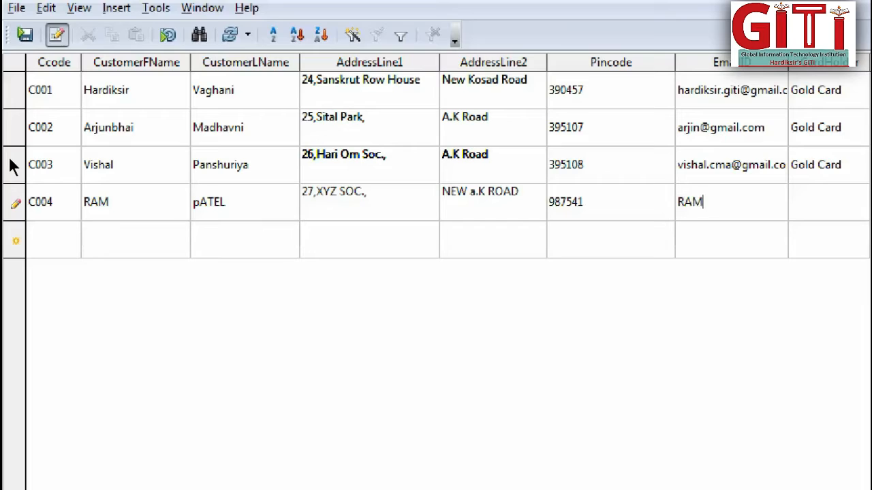
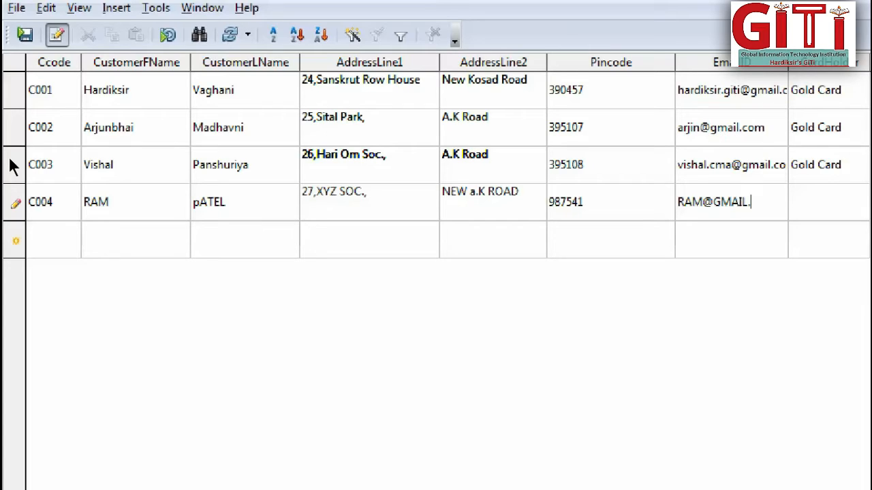
Fill in the fourth customer's e-mail address and set CardHolder to sILVER CARD.
key("Tab")
type("sILVER")
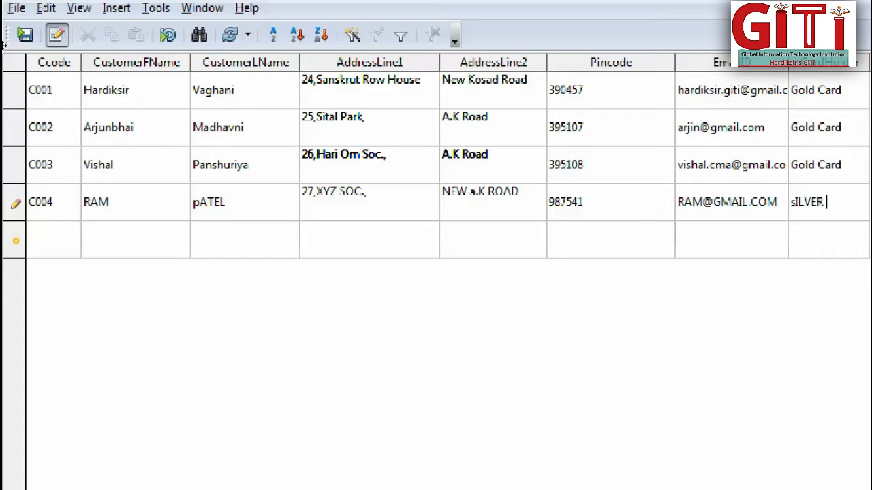
type(" CARD")
key("Home")
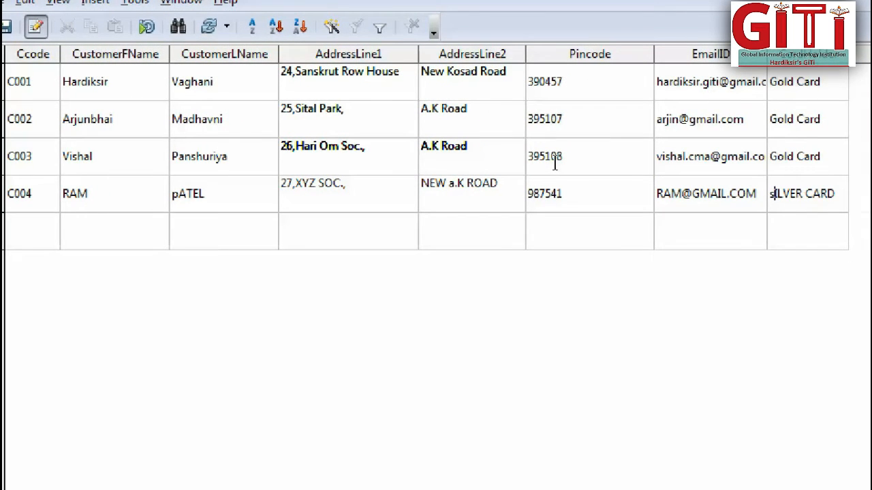
key("Delete")
type("s")
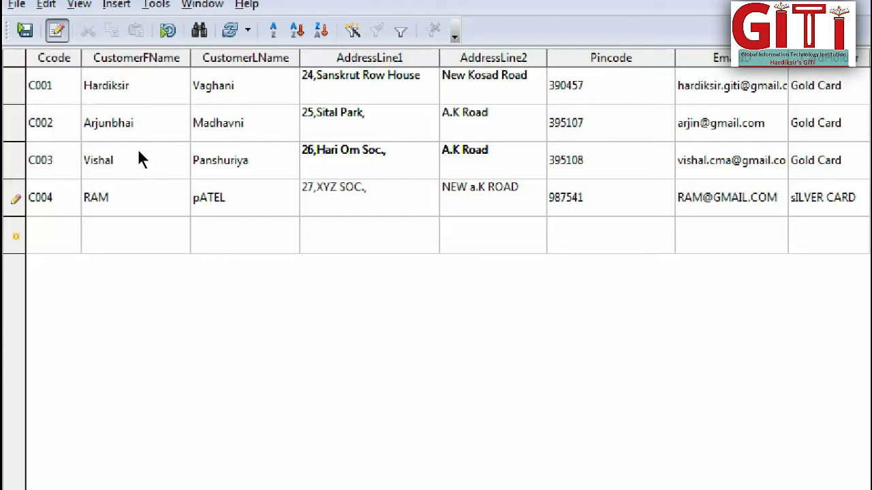
Capitalize the first letter of the fourth customer's last name and complete the record.
left_click(204, 197)
left_click(200, 196)
key("BackSpace")
type("P")
key("Down")
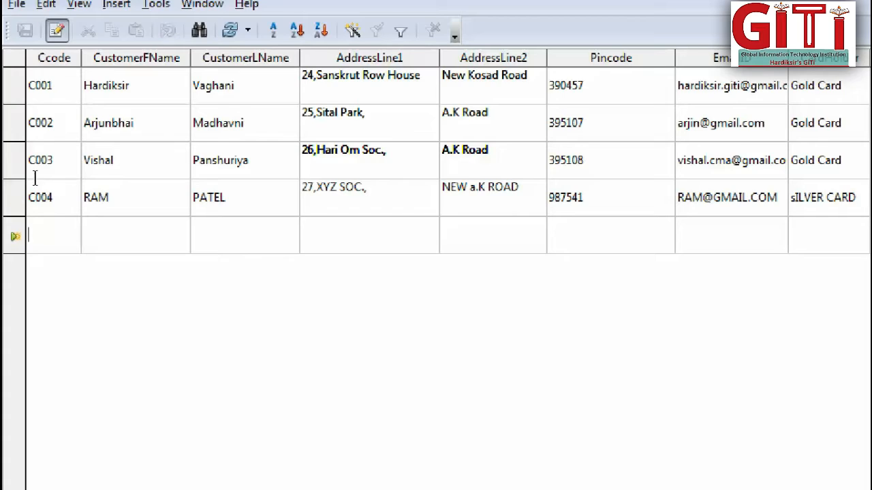
Start a fifth record with the next customer code and the customer's first and last name.
type("c")
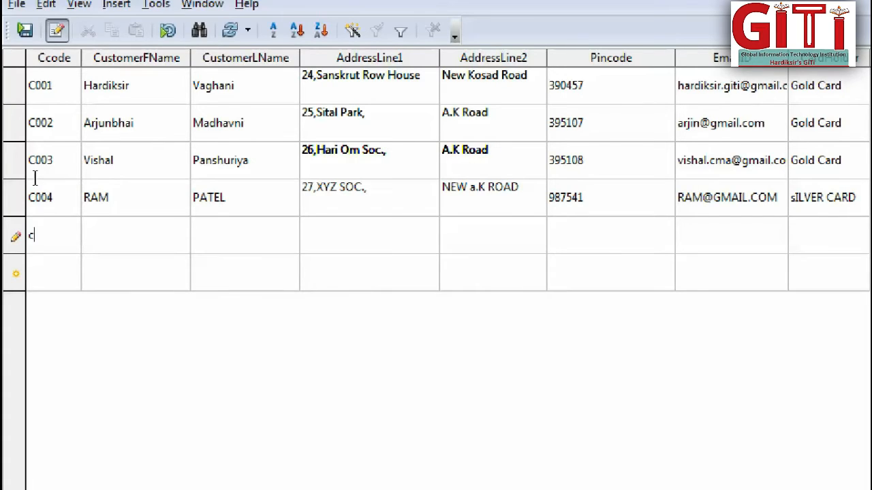
key("BackSpace")
type("C005")
key("Tab")
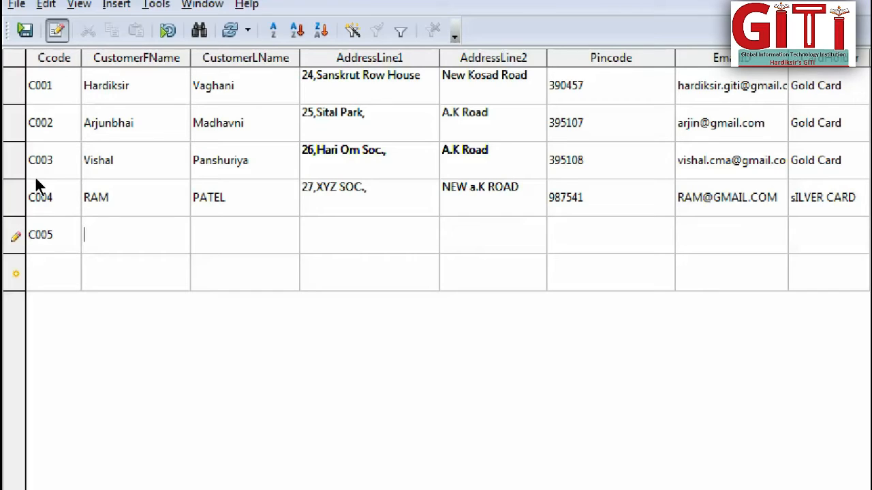
key("Tab")
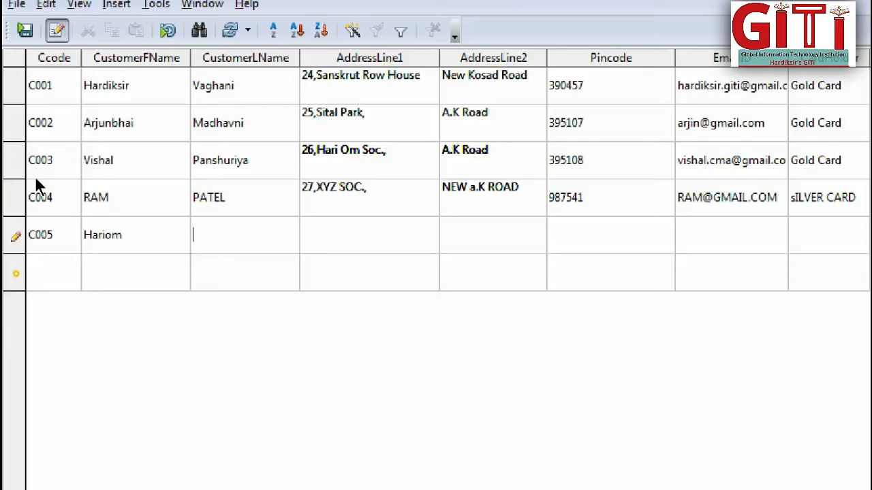
key("Tab")
Enter the fifth customer's two address lines and postal code, and skip the EmailID field.
type("28,")
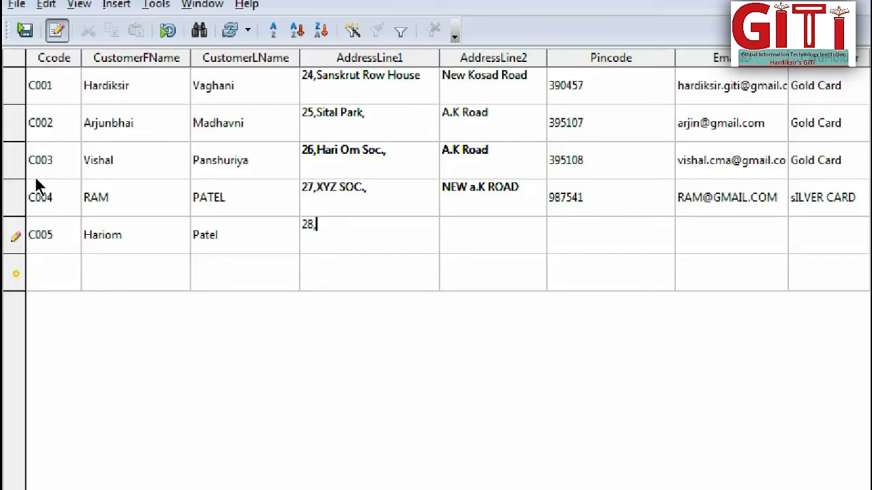
type("Abc Soc.")
key("Tab")
type("A.")
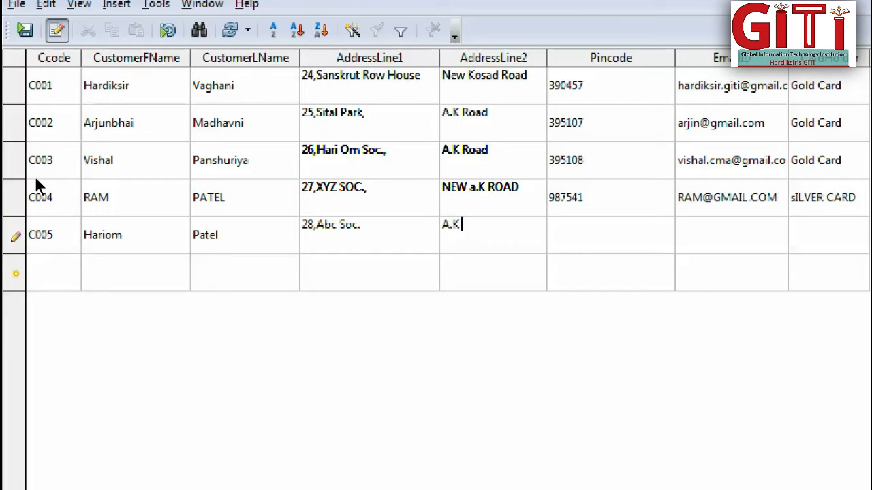
type("Road")
key("Tab")
type("3951007")
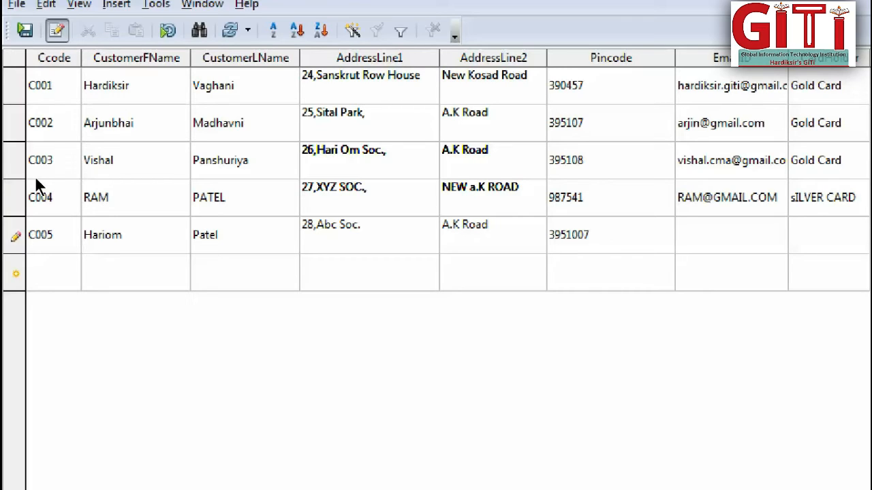
key("Tab")
key("Tab")
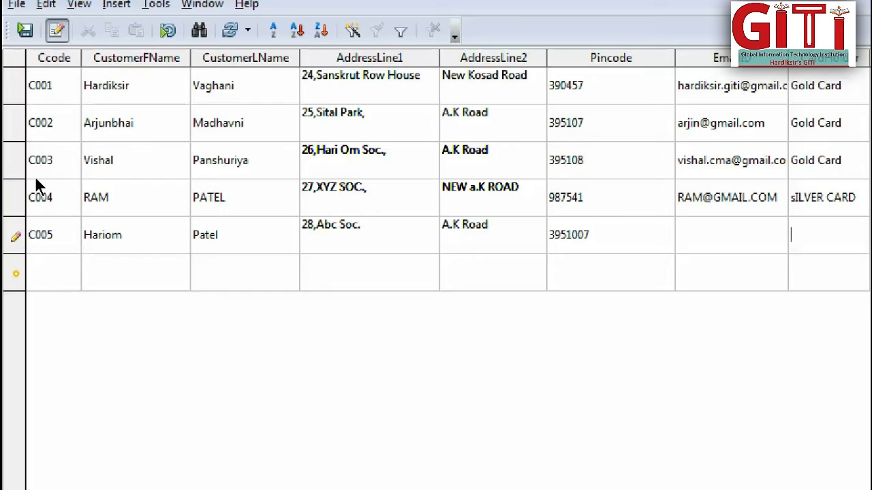
Return to the fifth customer's EmailID field and enter the complete e-mail address.
key("shift+Tab")
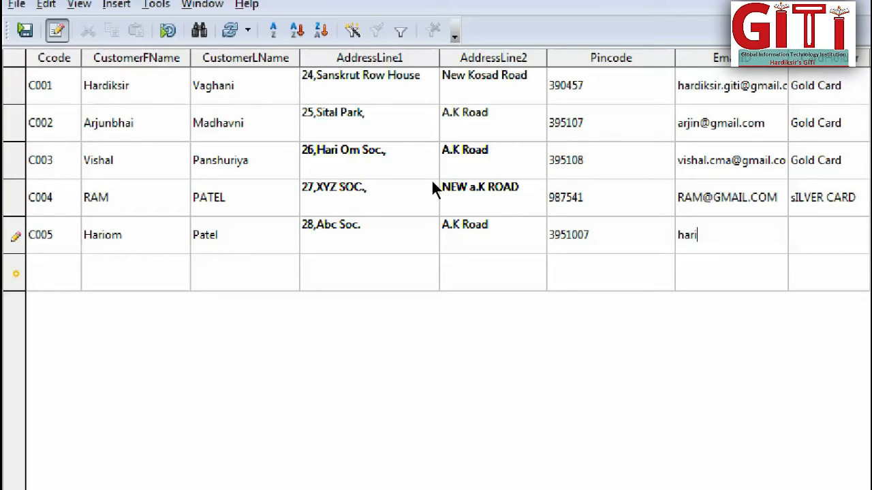
key("Tab")
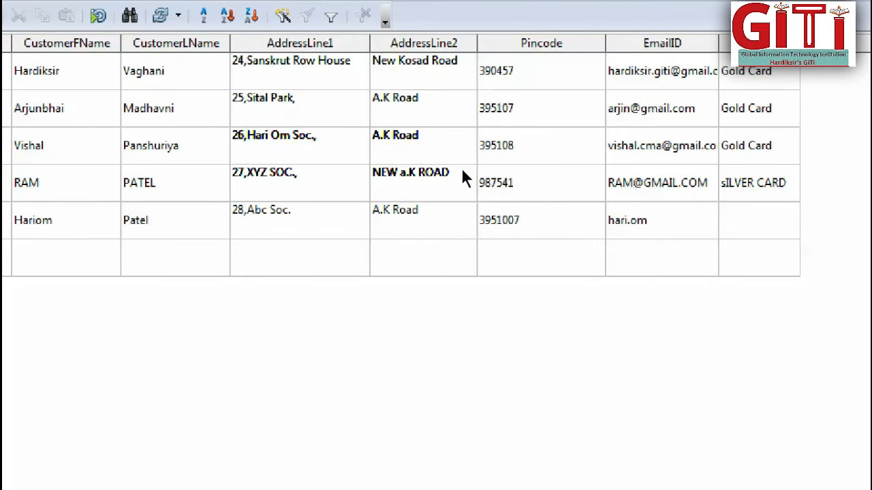
key("shift+Tab")
key("End")
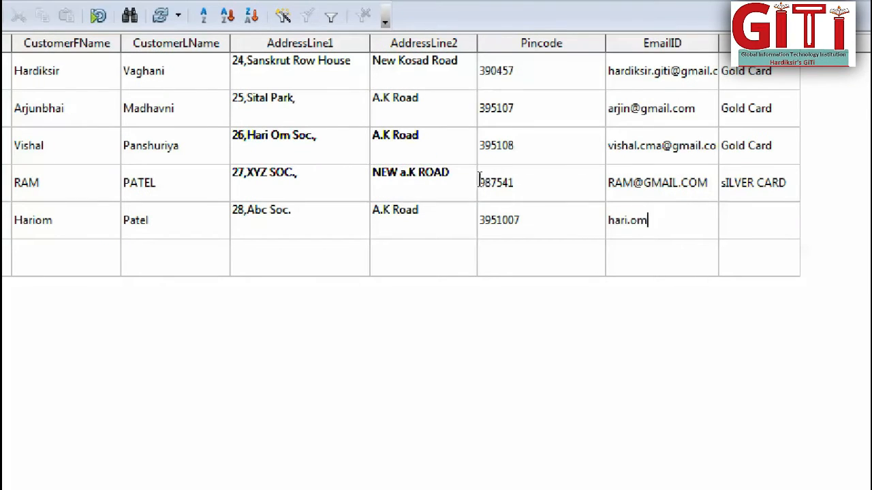
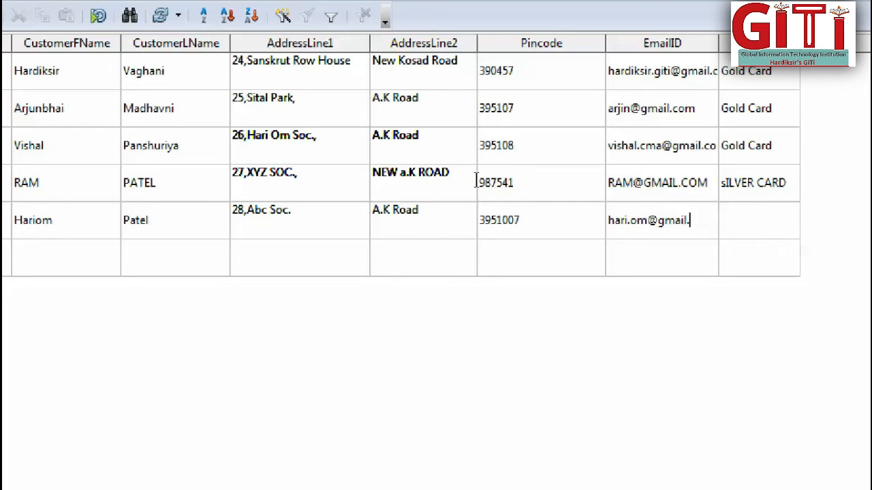
key("Tab")
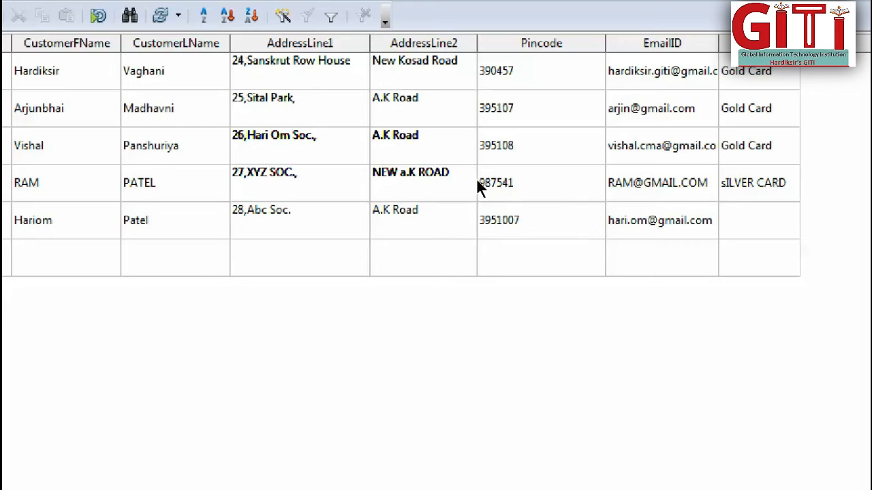
Set the fifth customer's CardHolder to Silver Card and try to save the new record.
type("Silver Card")
key("Tab")
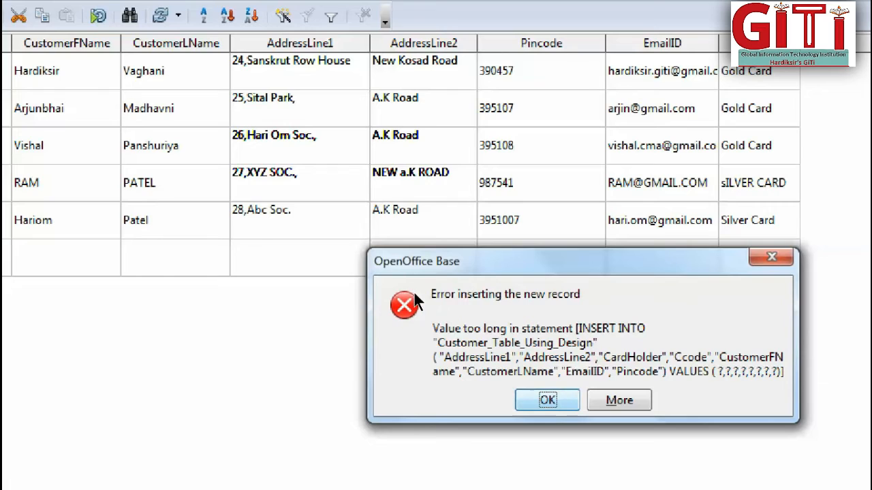
key("Return")
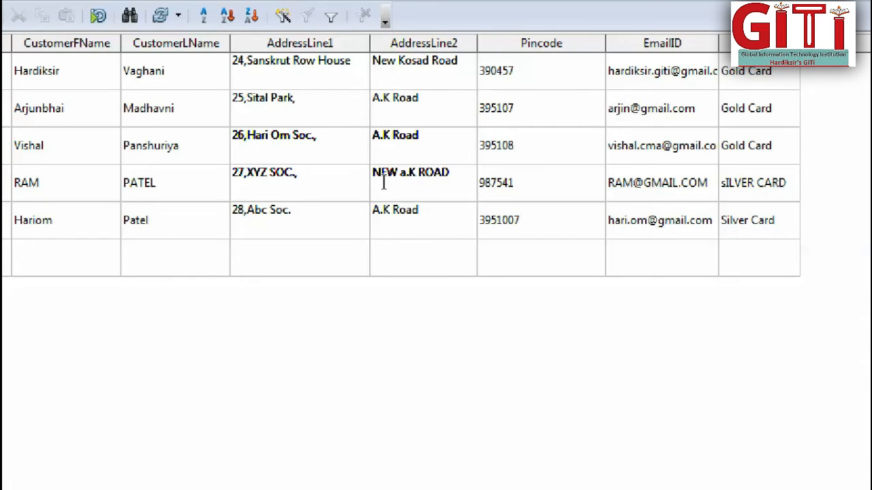
Try replacing the fifth customer's Pincode with the text abcdef and save the record.
key("BackSpace")
key("BackSpace")
key("BackSpace")
key("BackSpace")
key("BackSpace")
key("BackSpace")
key("BackSpace")
type("abcdef")
key("Tab")
key("Tab")
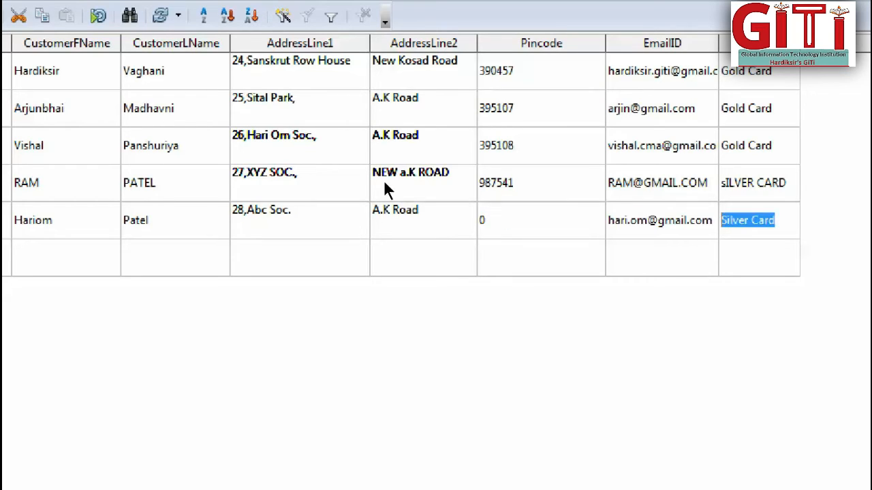
key("Tab")
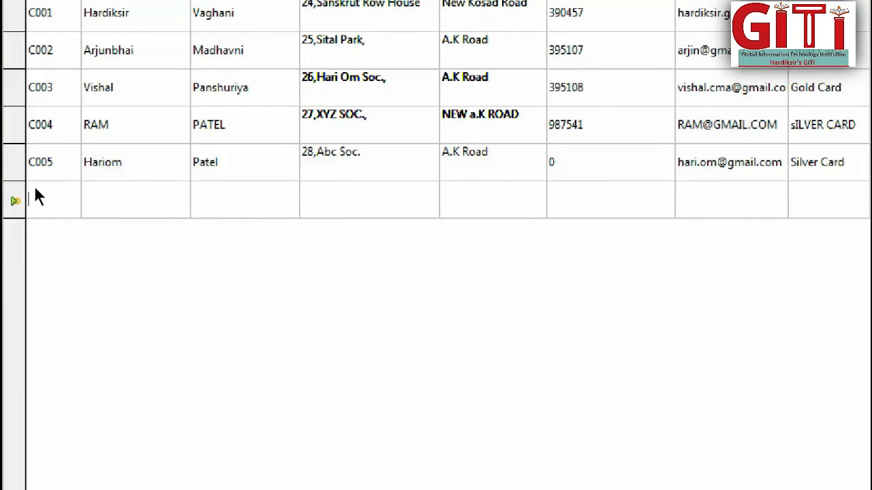
Replace the fifth customer's Pincode with a six-digit postal code and save the record.
key("Up")
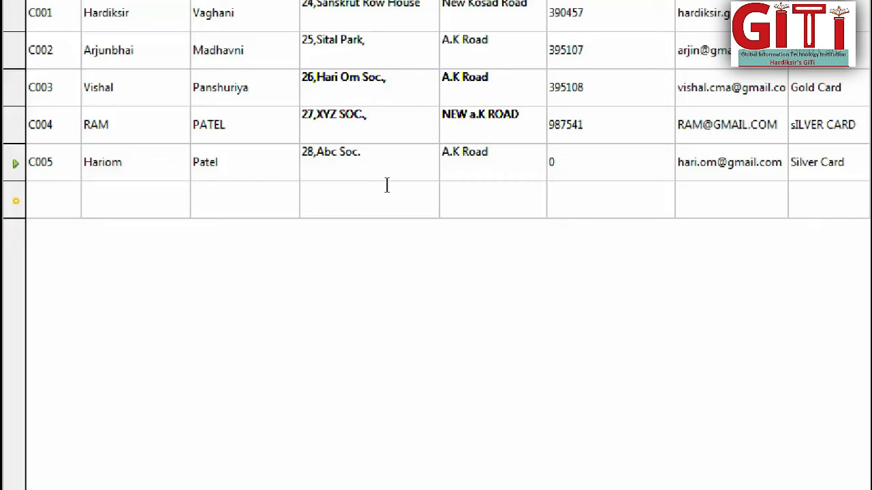
key("BackSpace")
type("395107")
key("Tab")
key("Tab")
key("Tab")
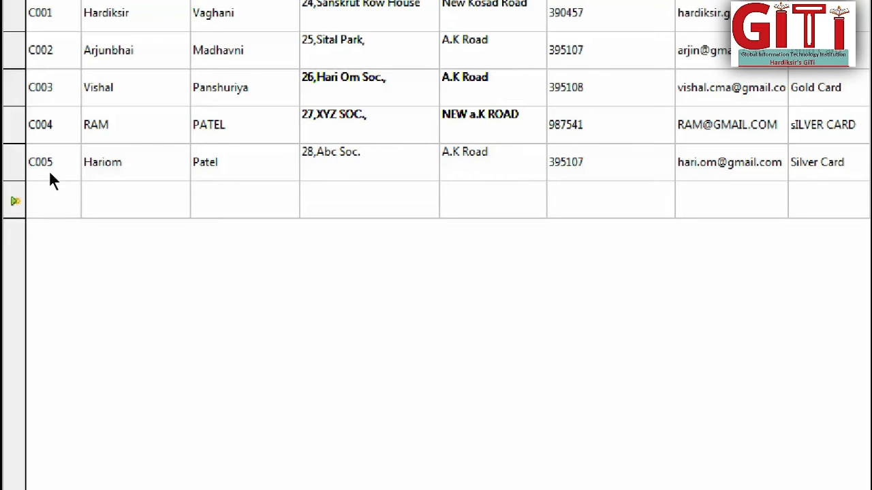
Try to give the fifth record the same customer code as the fourth record and save it.
double_click(45, 173)
left_click(57, 172)
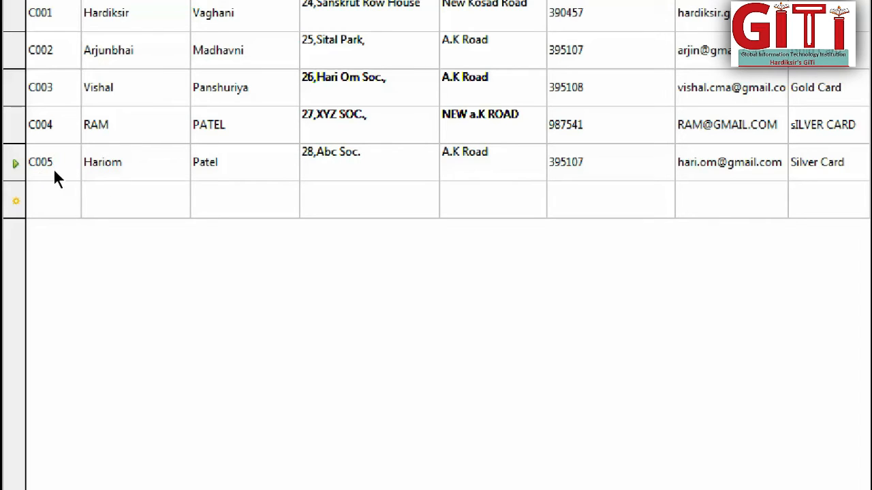
key("BackSpace")
key("Tab")
key("Tab")
key("Tab")
key("Tab")
key("Tab")
key("Tab")
key("Tab")
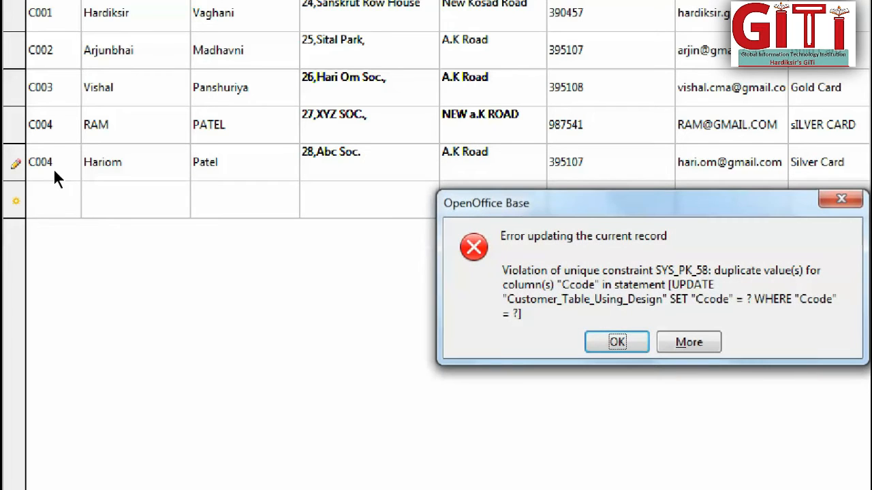
left_click(616, 342)
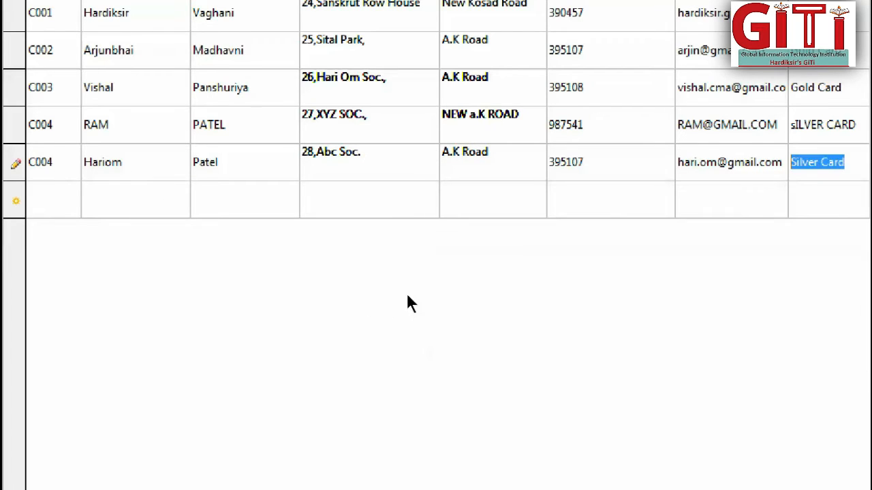
Clear the fifth record's customer code and try to save the record with the Ccode field empty.
left_click(46, 177)
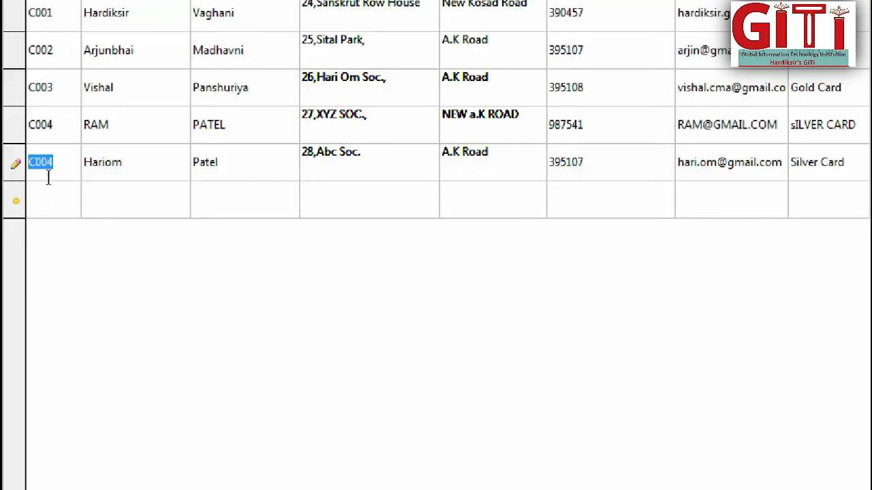
left_click(48, 177)
key("BackSpace")
key("BackSpace")
key("BackSpace")
key("BackSpace")
key("Tab")
key("Tab")
key("Tab")
key("Tab")
key("Tab")
key("Tab")
key("Tab")
key("Tab")
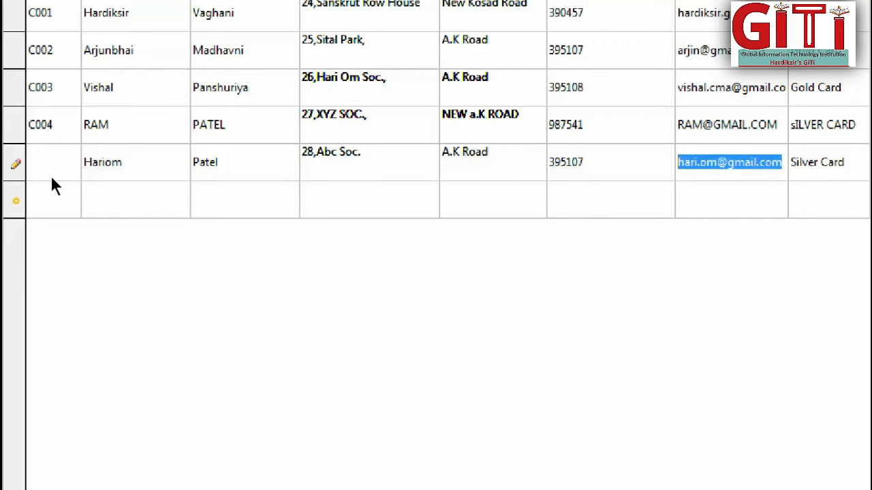
key("Return")
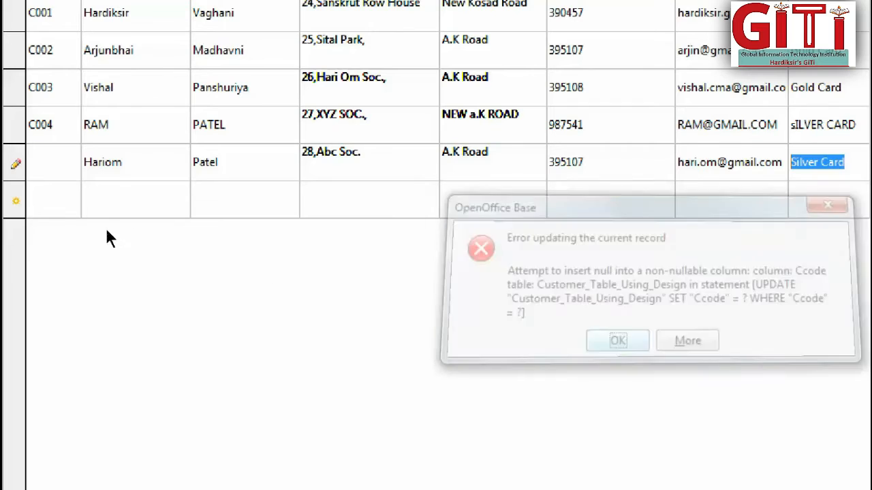
Re-enter the fifth record's original customer code in the empty Ccode field.
left_click(33, 172)
type("C")
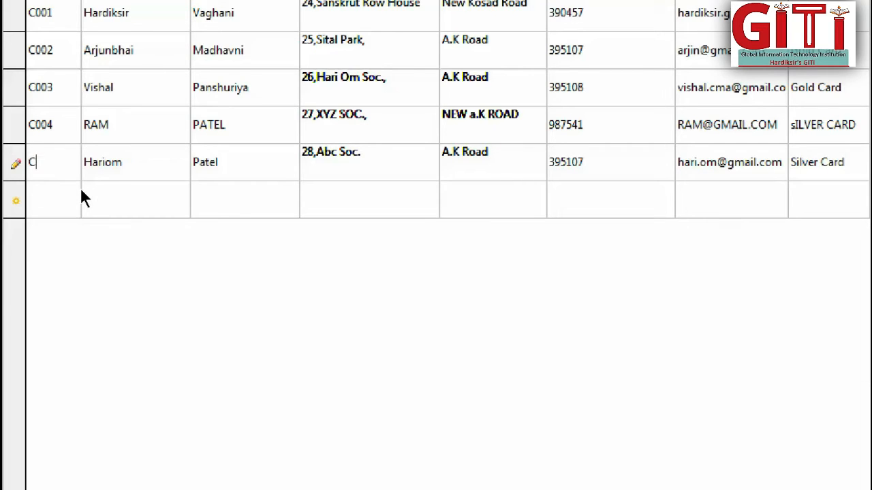
type("005")
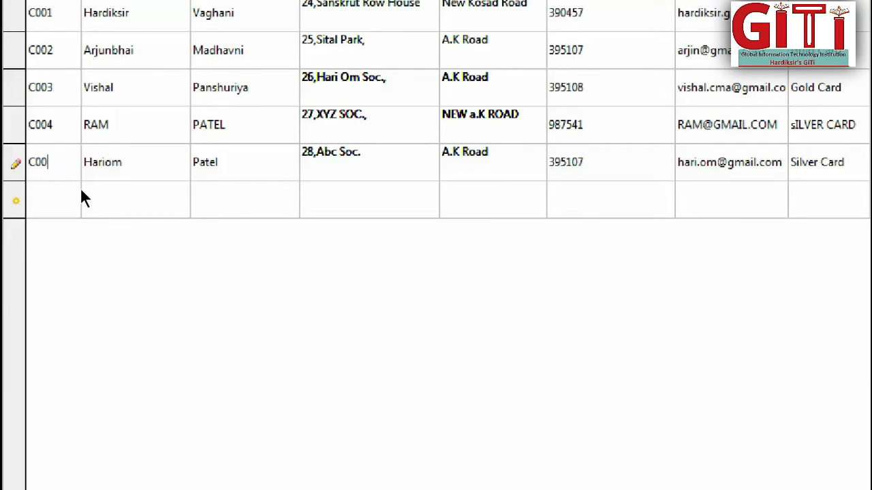
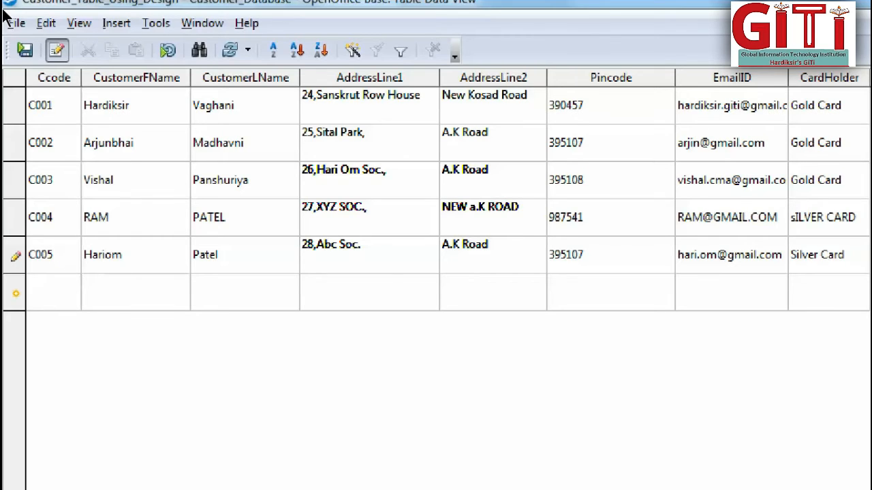
Save the fifth record, change the first letter of its CustomerFName to a lowercase h, and save the record again.
left_click(24, 49)
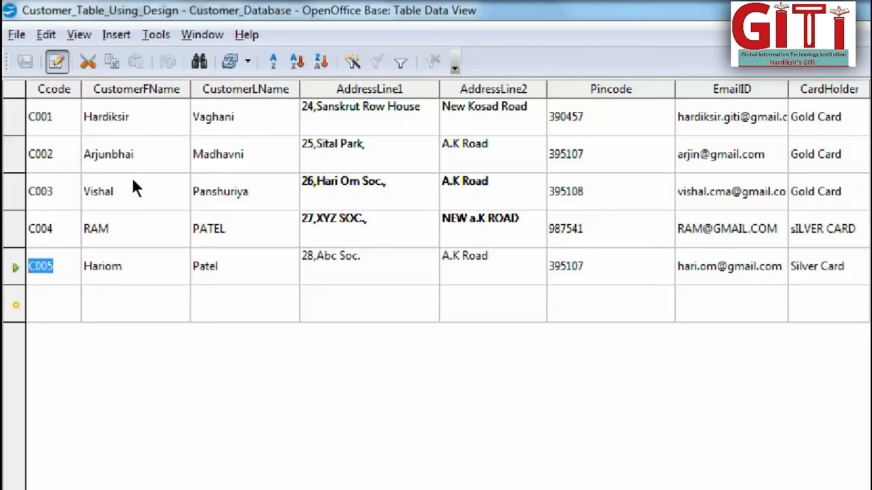
key("Right")
key("Right")
key("Right")
key("Right")
key("Right")
key("Right")
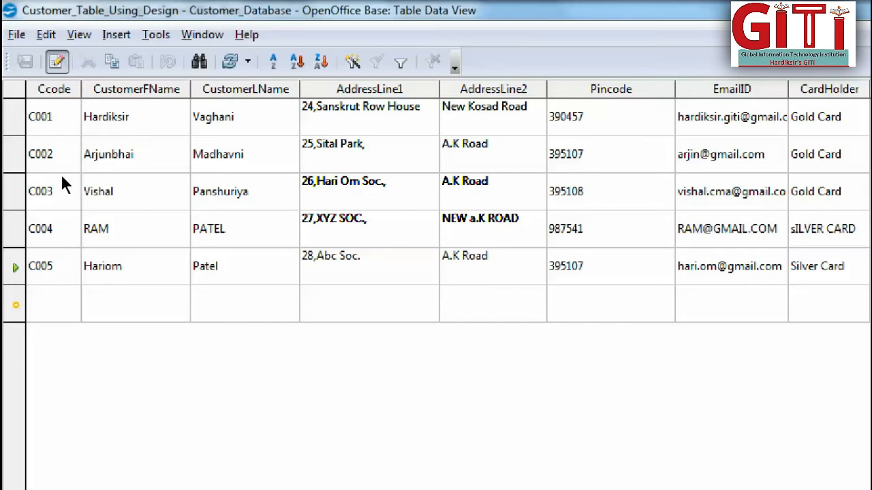
key("BackSpace")
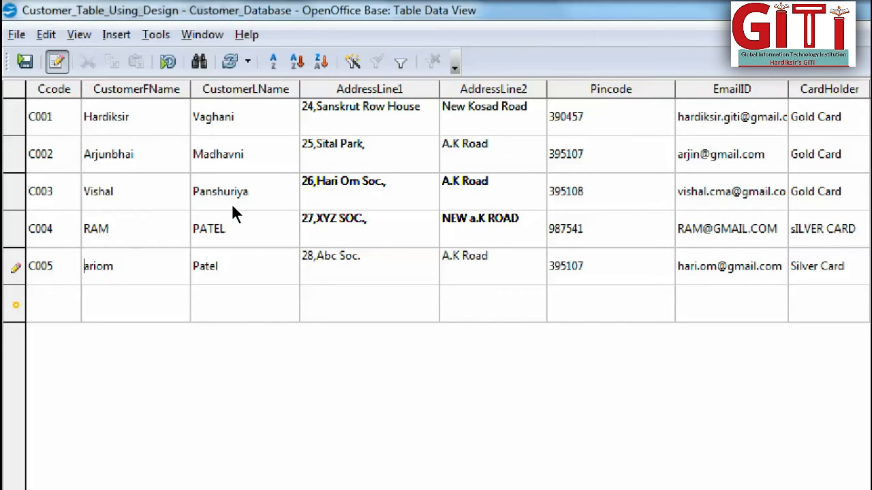
type("h")
key("ctrl+s")
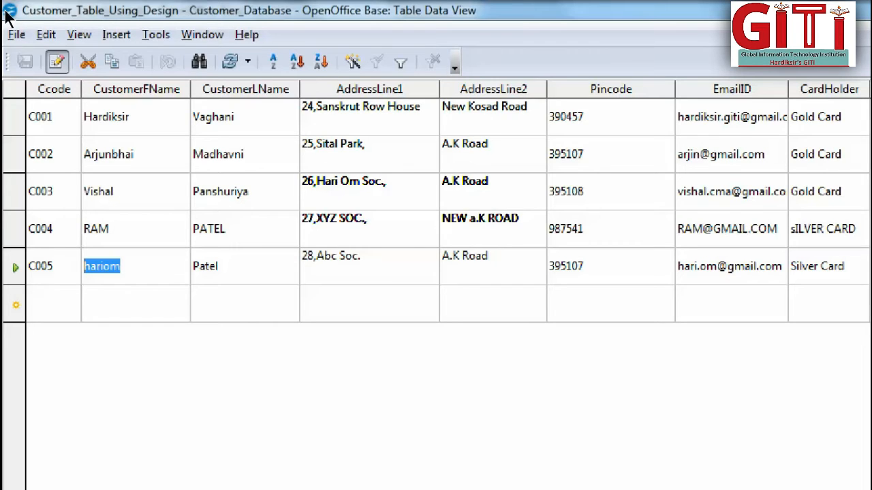
Close the table data and reopen Customer_Table_Using_Design to check the stored records, including the edited first name.
left_click(860, 6)
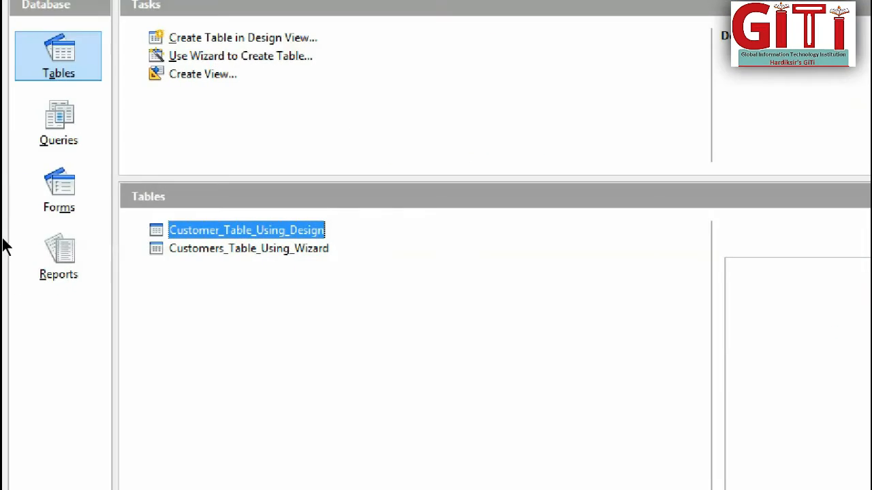
double_click(174, 229)
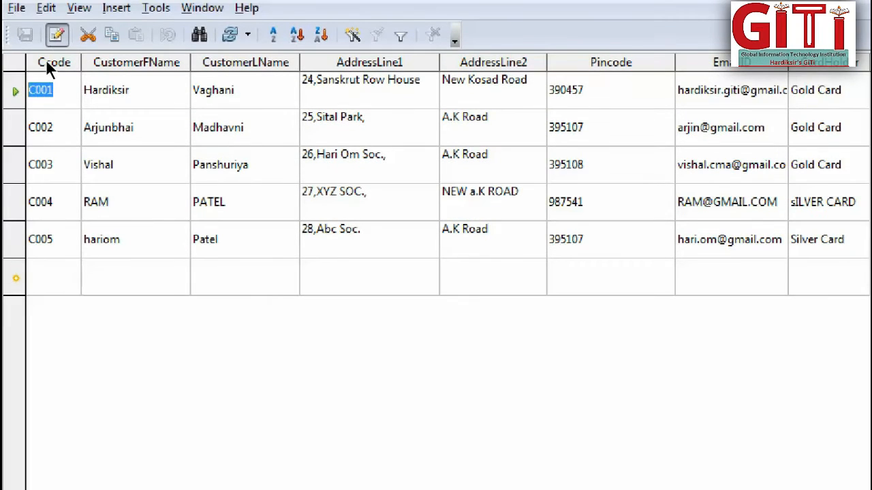
left_click(99, 89)
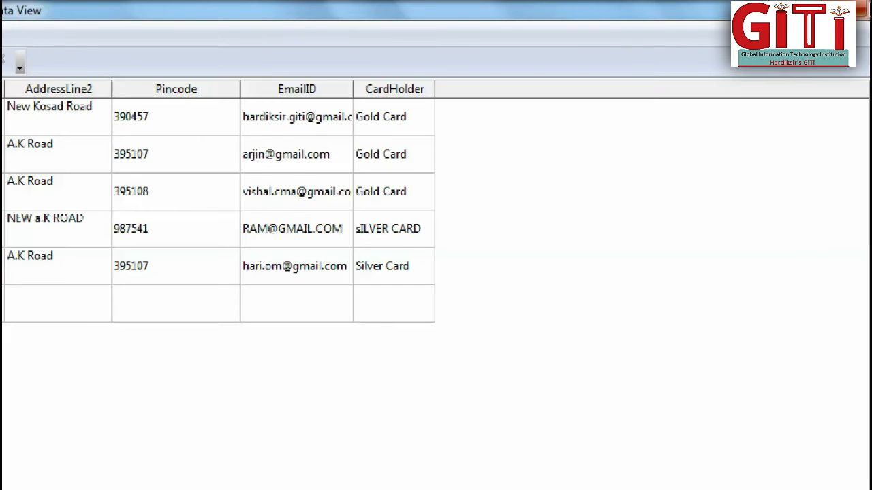
left_click(862, 6)
Start a new query in the database with the Query Wizard.
left_click(52, 183)
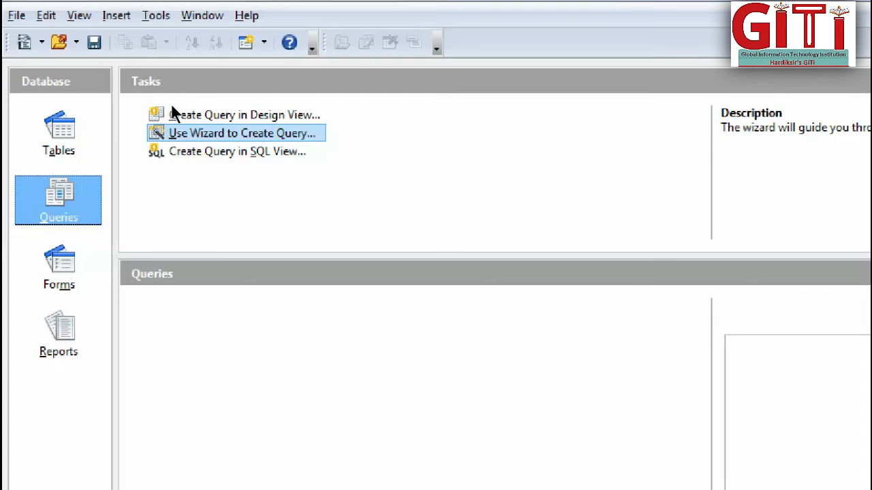
key("Tab")
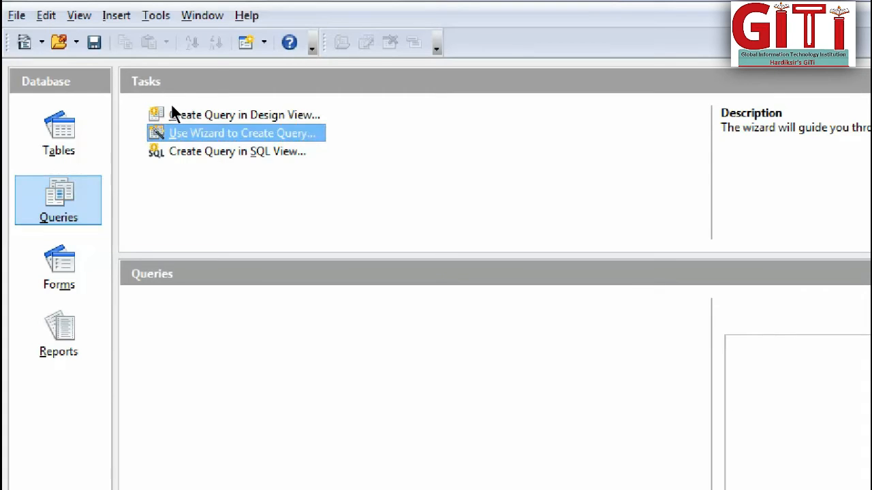
key("Return")
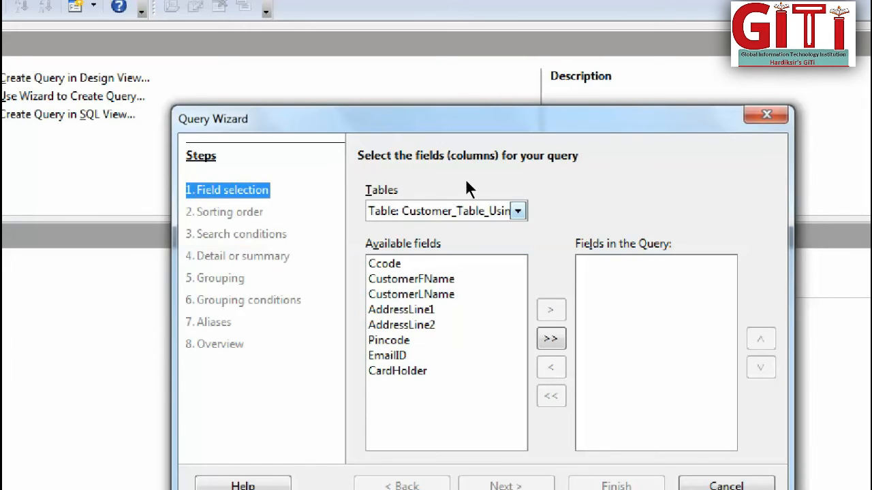
Switch the query's source to Customers_Table_Using_Wizard to view its fields, and return to Customer_Table_Using_Design.
left_click(455, 210)
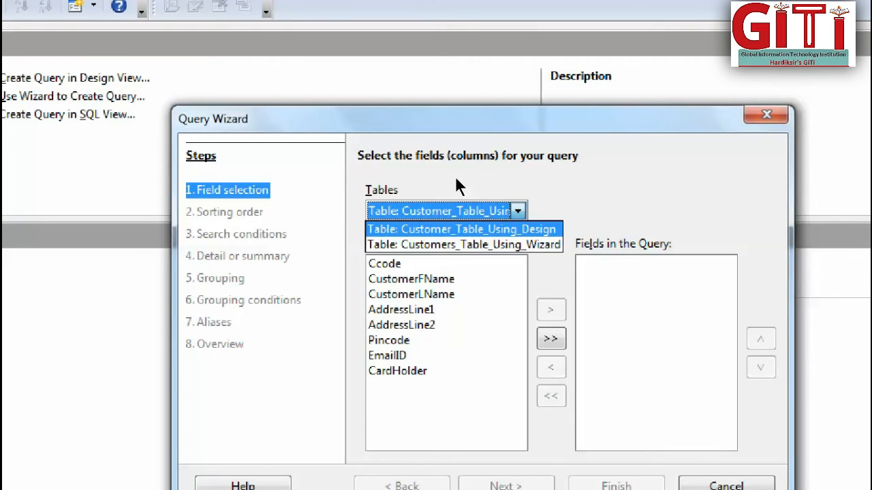
key("Down")
key("Return")
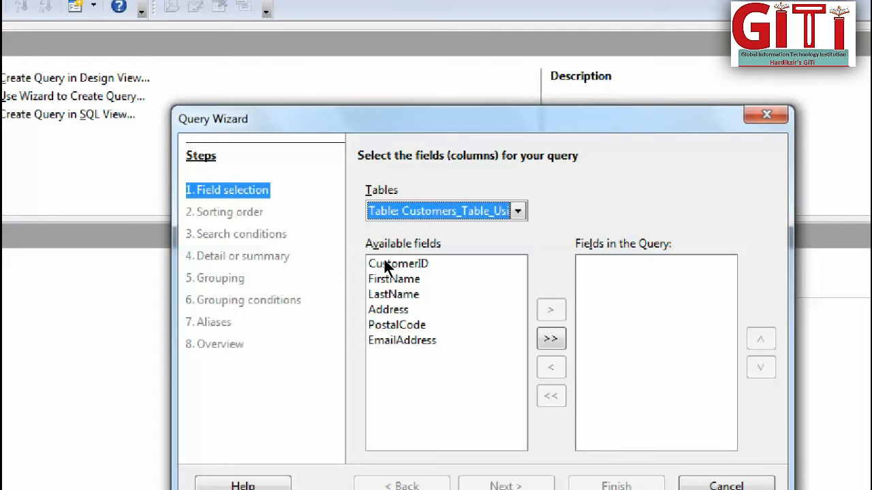
left_click(452, 199)
key("Up")
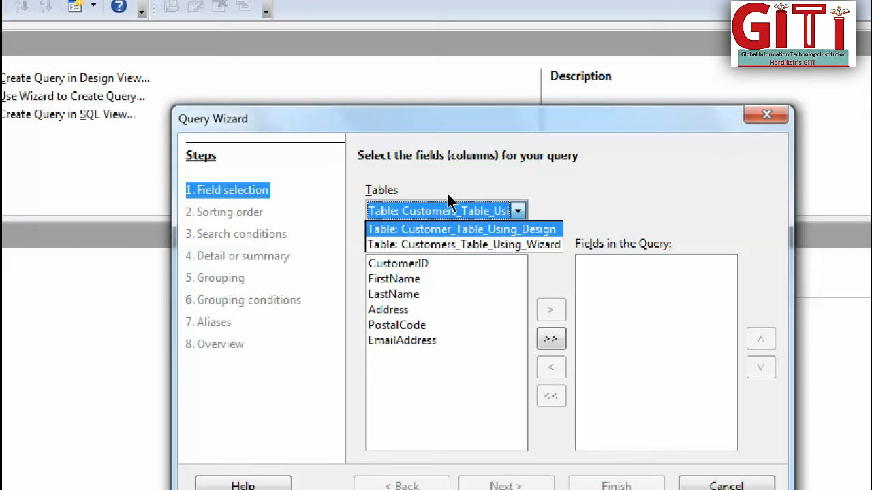
key("Return")
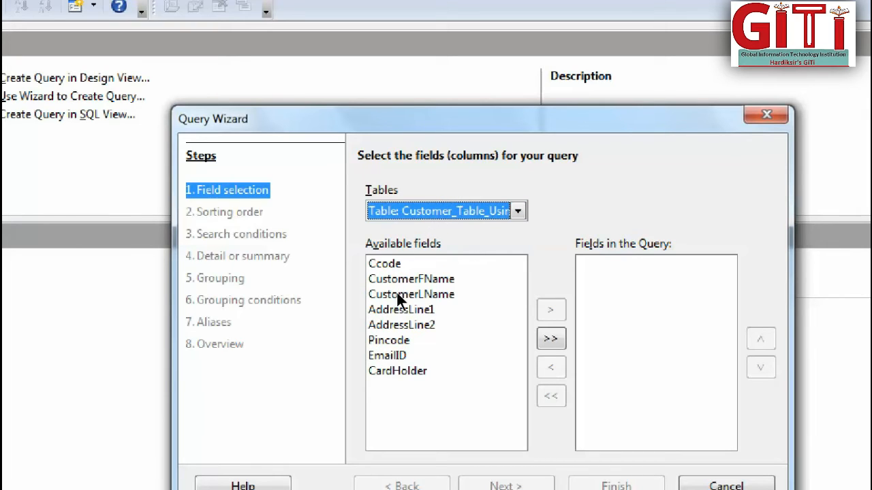
Include all fields of Customer_Table_Using_Design in the query and choose Ccode as the first sort field.
left_click(551, 338)
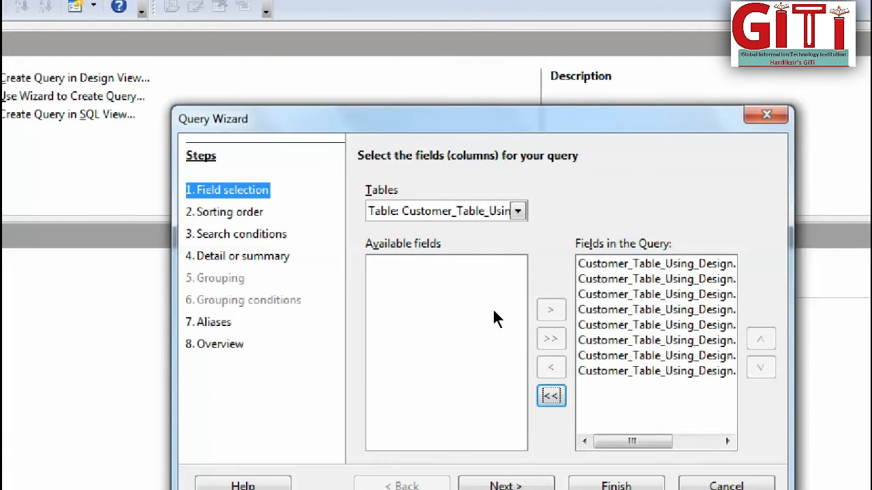
key("Return")
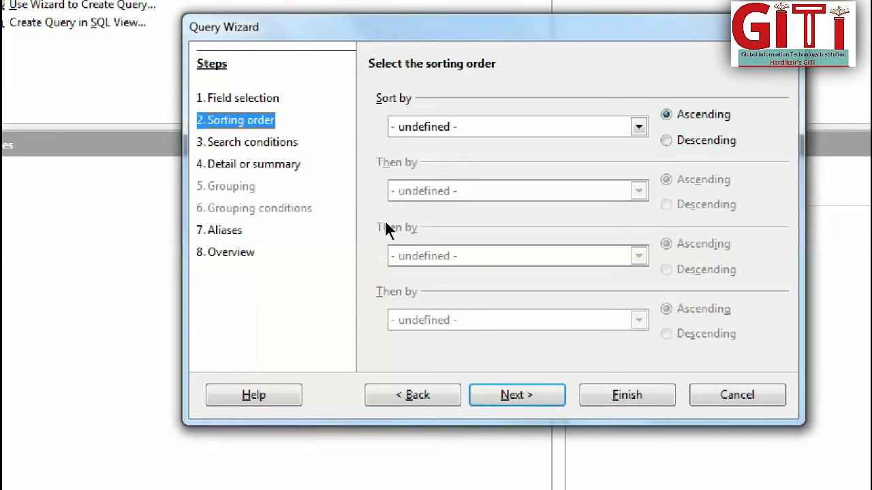
key("alt+Down")
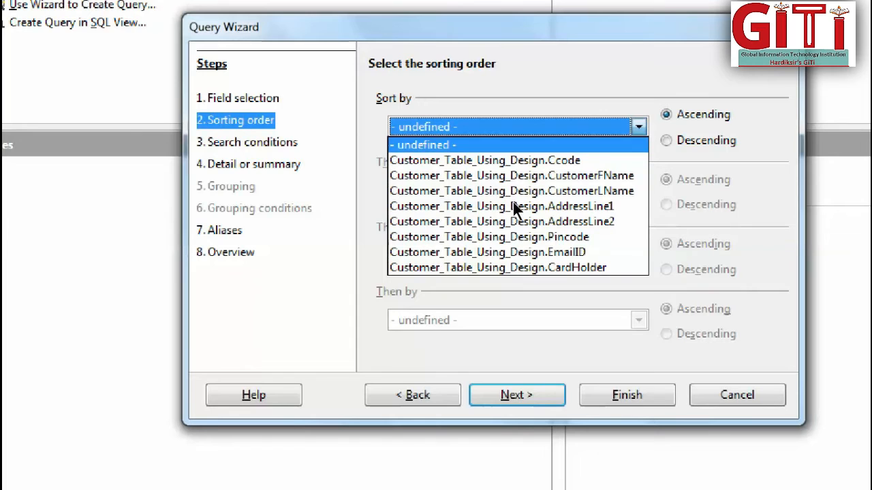
key("Down")
key("Return")
key("Tab")
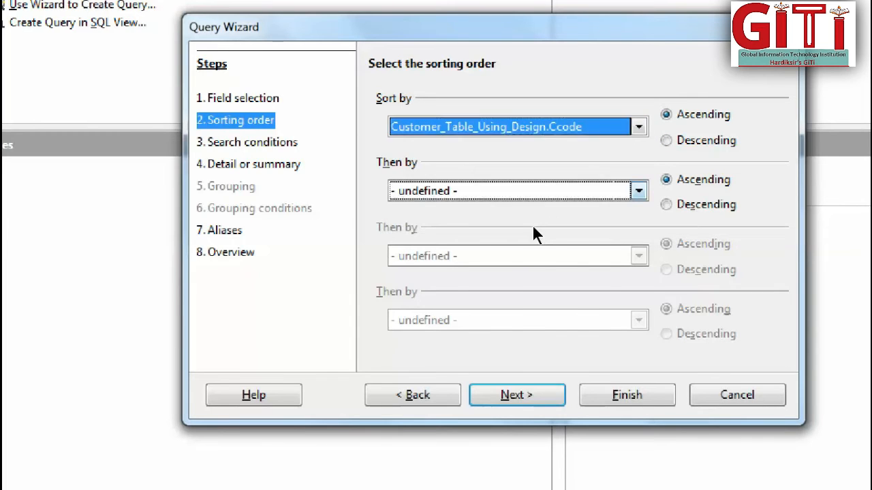
Choose CustomerFName as the second sort field and Pincode as the third.
key("alt+Down")
key("Return")
key("Tab")
key("alt+Down")
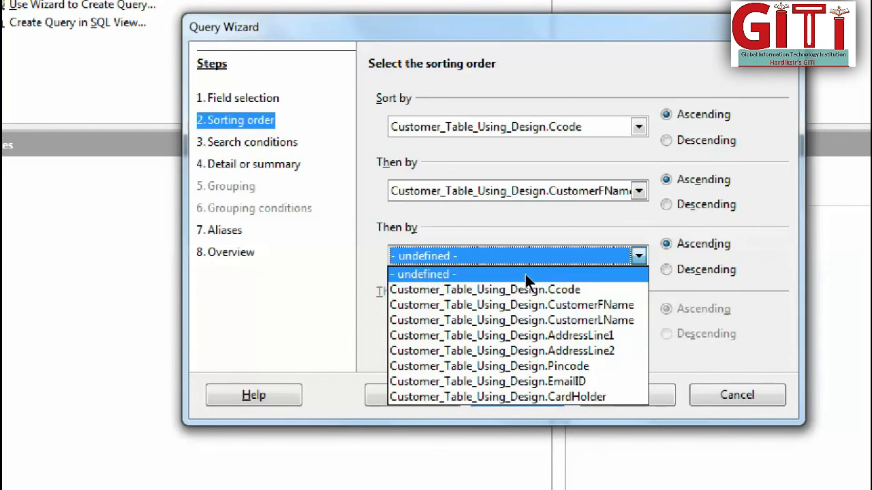
key("Down")
key("Down")
key("Down")
key("Down")
Choose EmailID as the fourth sort field.
key("Down")
key("Down")
key("Return")
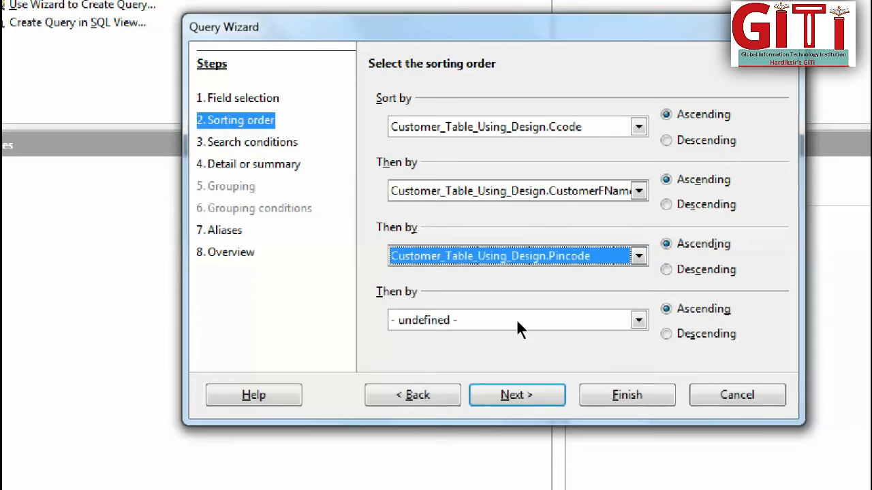
key("Tab")
key("alt+Down")
key("Down")
key("Down")
key("Down")
key("Down")
key("Down")
key("Down")
key("Down")
key("Return")
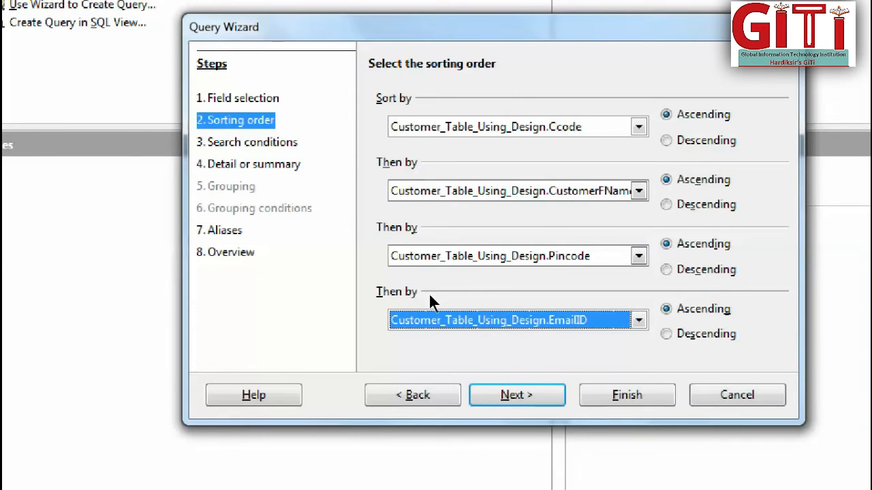
Reset the fourth, third and second sort fields to undefined.
left_click(529, 320)
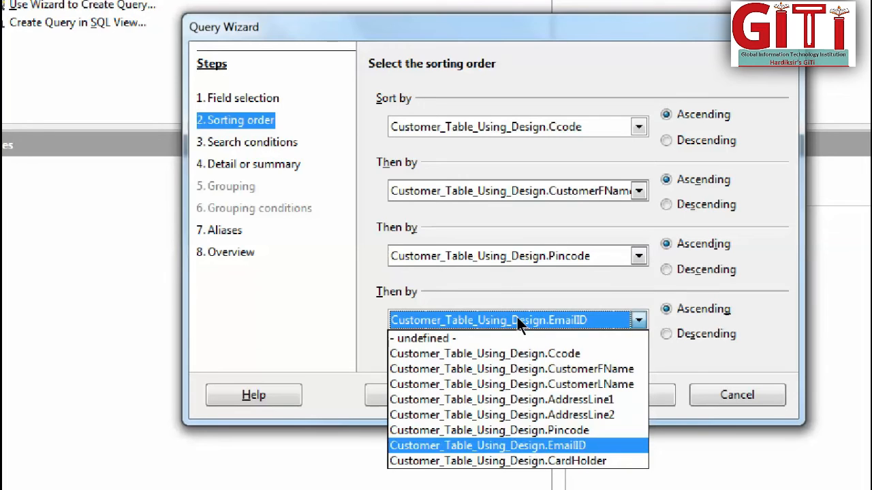
left_click(461, 335)
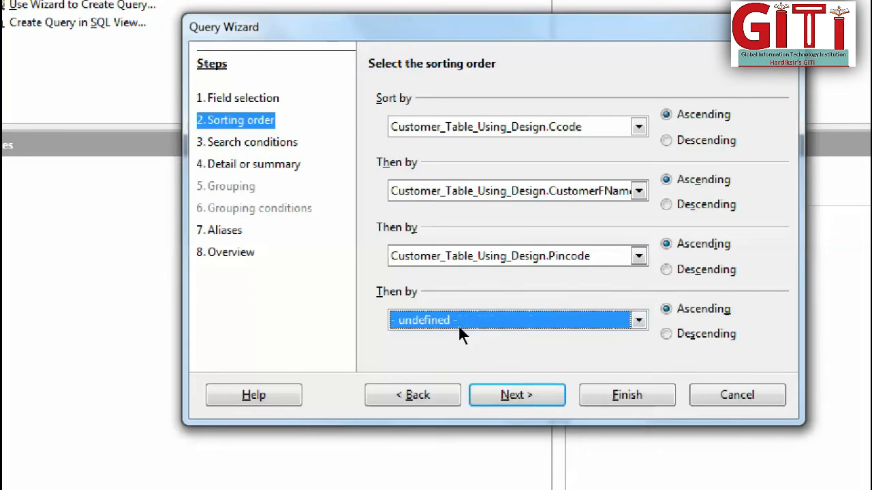
left_click(531, 264)
left_click(466, 274)
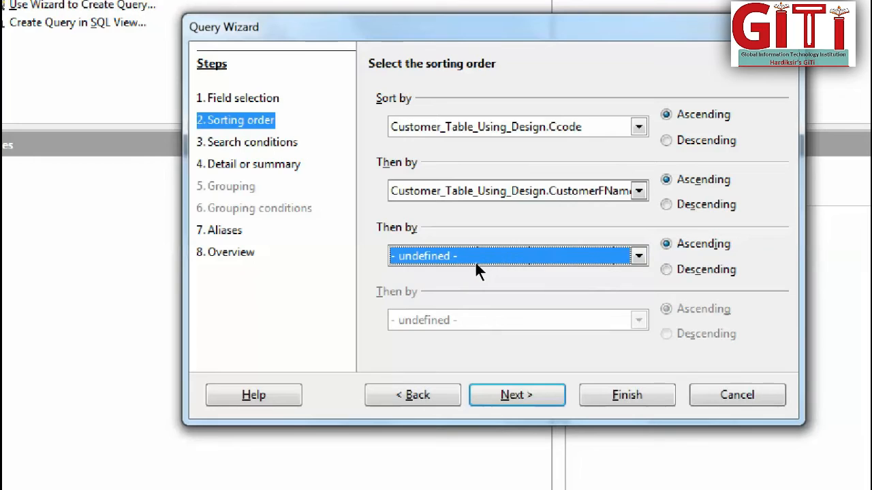
left_click(528, 191)
left_click(466, 209)
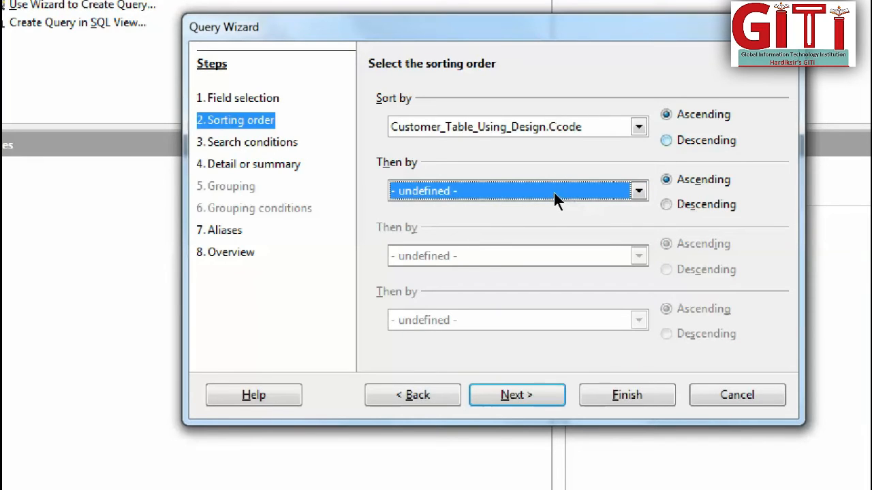
Set the Ccode sorting to descending and continue to the wizard's search conditions.
left_click(666, 140)
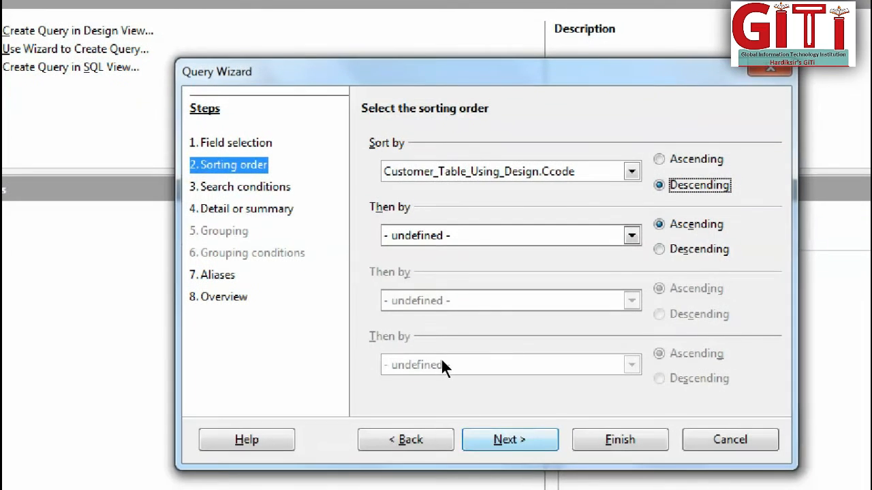
key("Return")
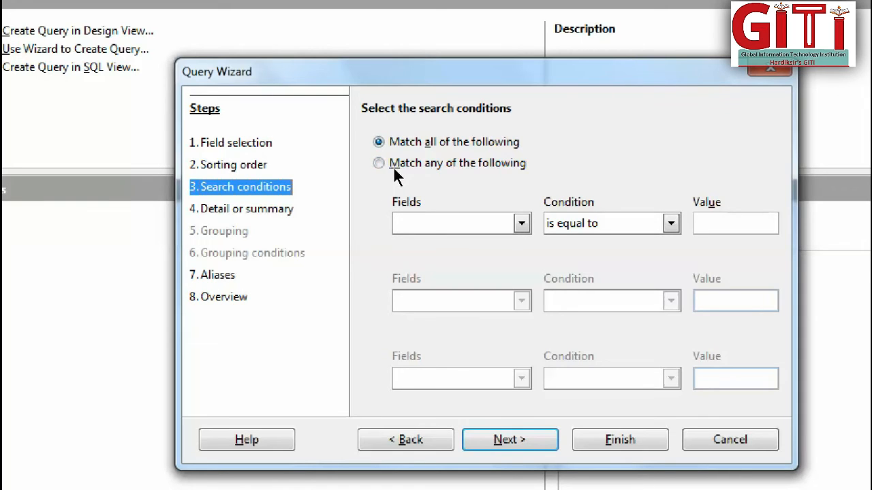
Examine the comparison operators available for the first search condition, without choosing a different one.
left_click(555, 226)
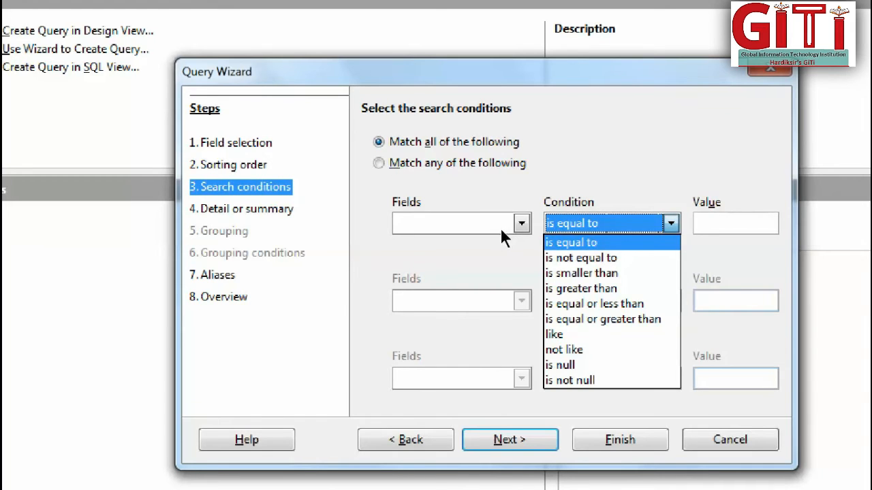
key("Down")
key("Down")
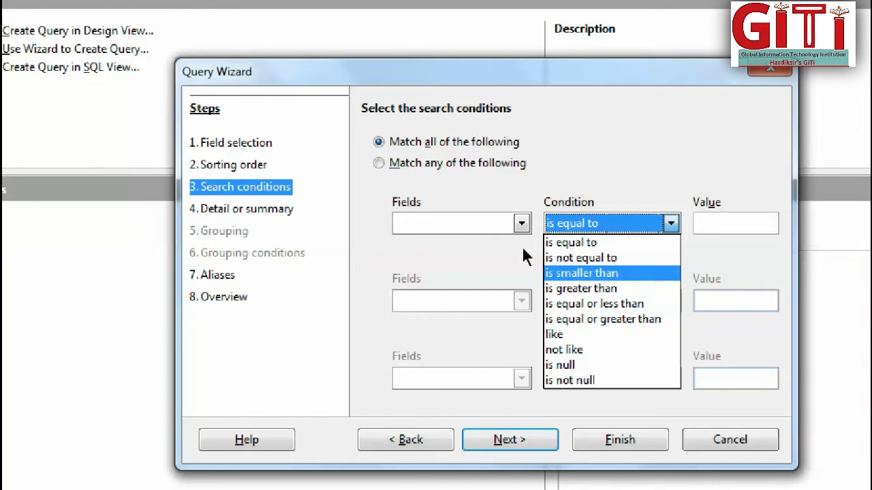
key("Up")
key("Down")
key("Down")
key("Down")
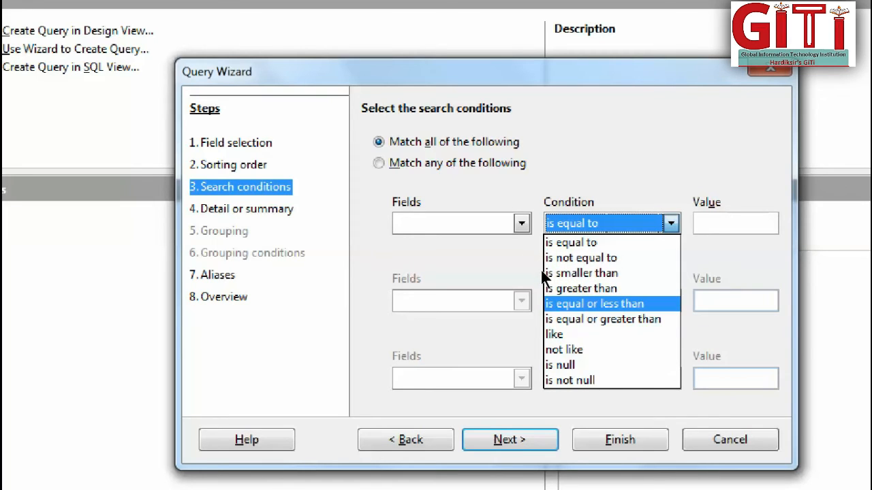
key("Down")
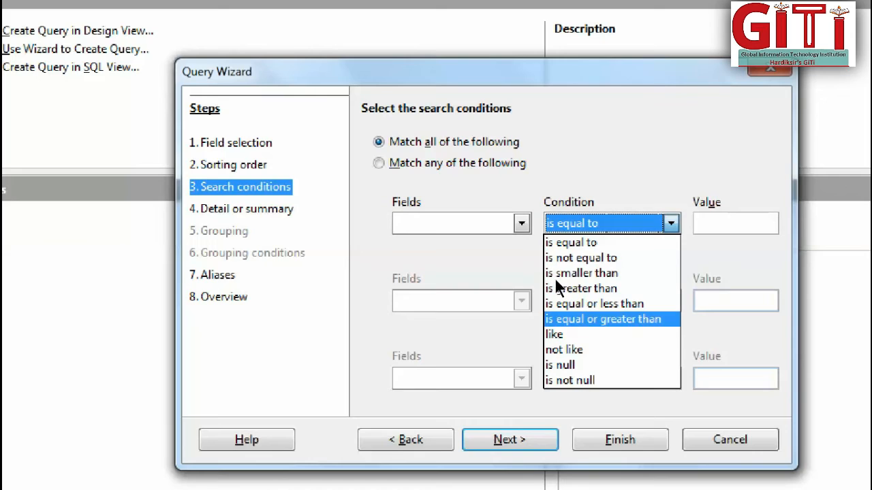
key("Down")
key("Down")
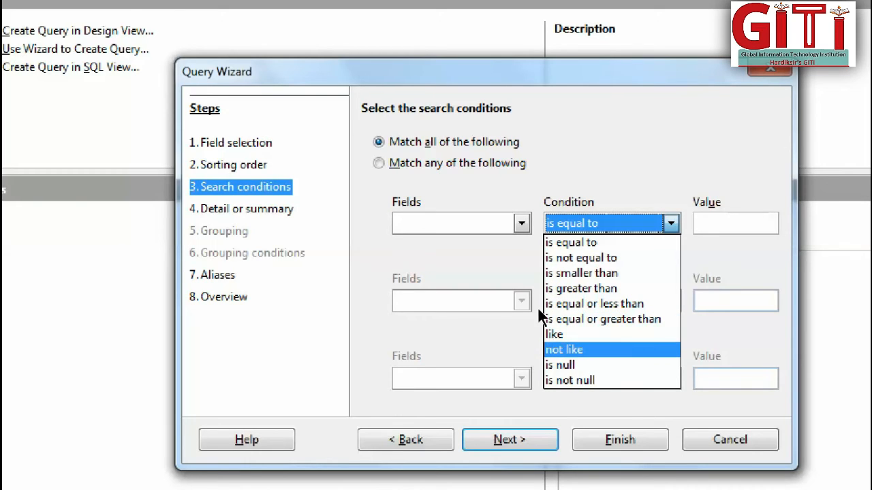
key("Down")
key("Down")
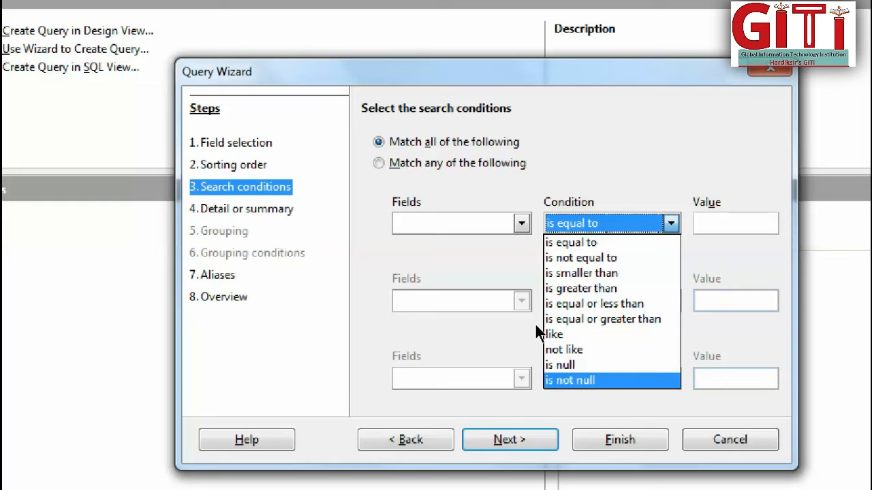
key("Up")
key("Up")
key("Up")
key("Up")
key("Up")
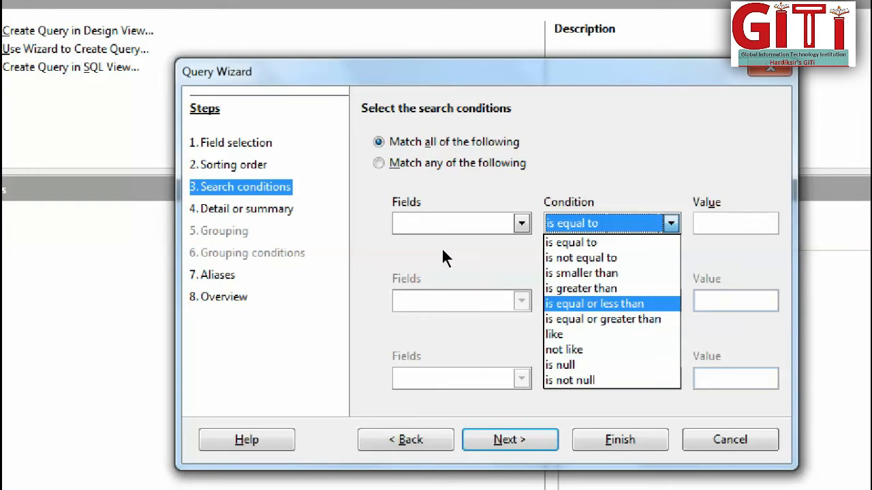
key("Escape")
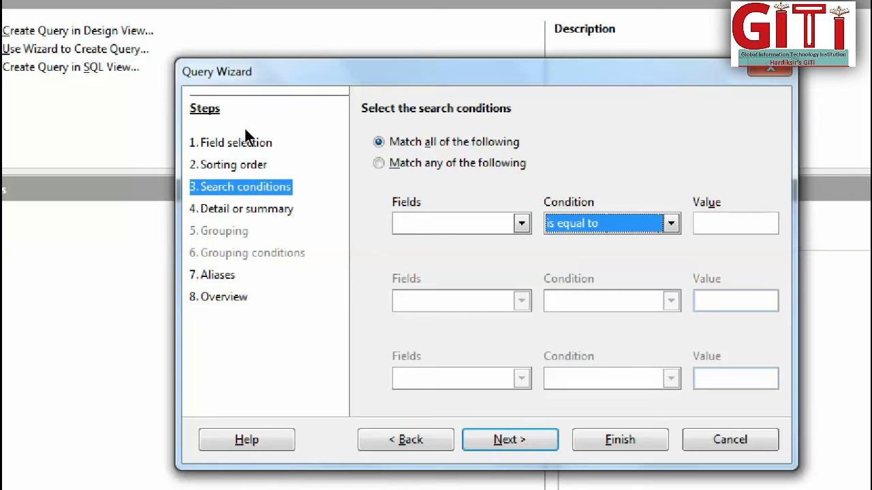
Examine the fields available for the first search condition, without choosing one.
left_click(464, 222)
key("Down")
key("Down")
key("Down")
key("Down")
key("Down")
key("Down")
key("Down")
key("Down")
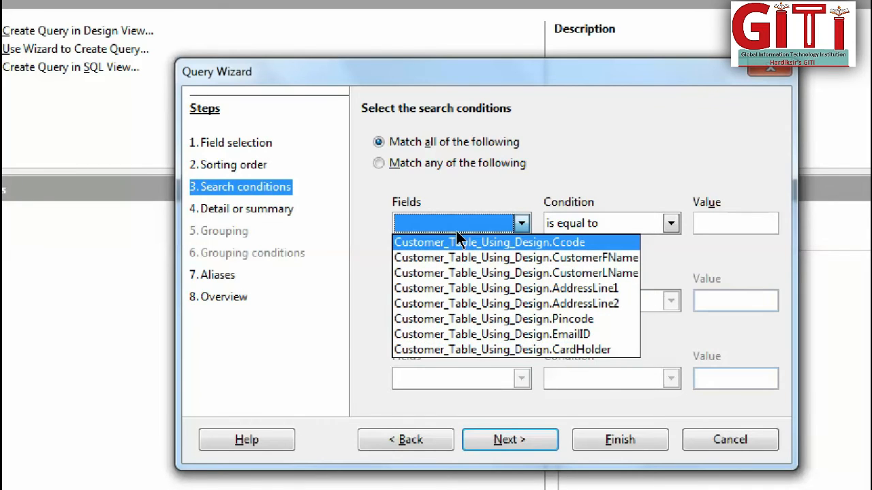
left_click(604, 217)
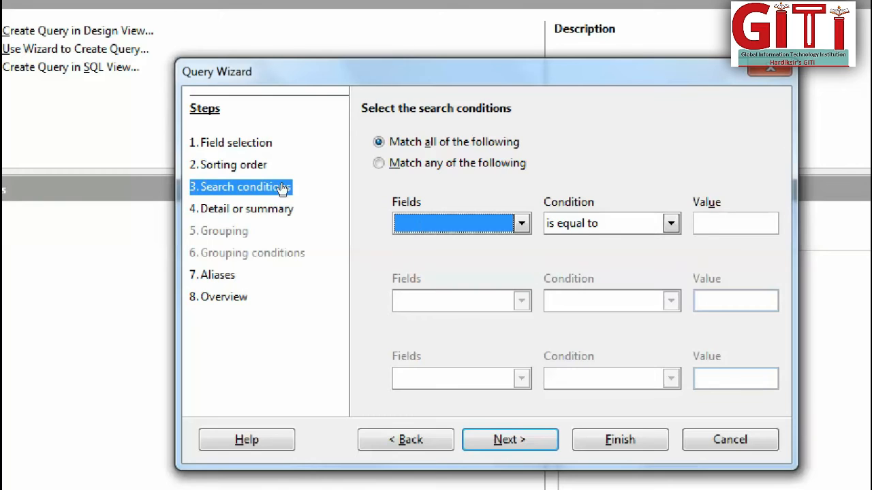
Continue to the wizard's overview with no search conditions, the detailed query type and the default aliases.
key("Return")
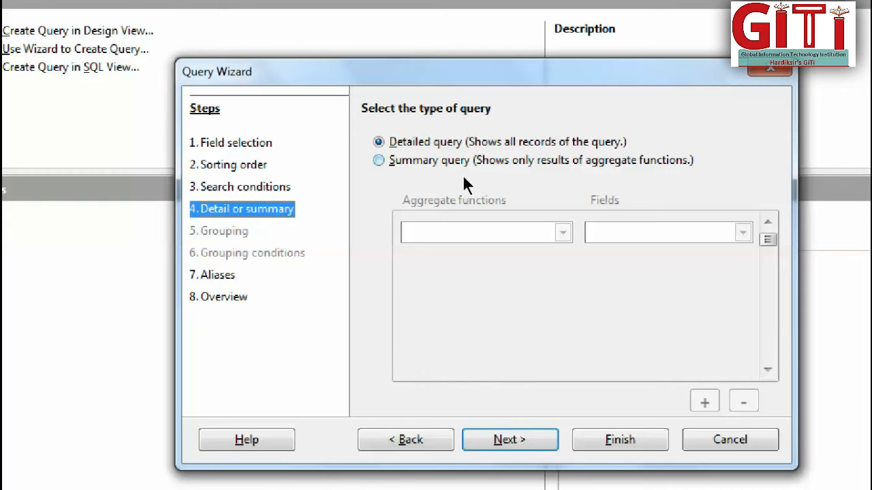
key("Return")
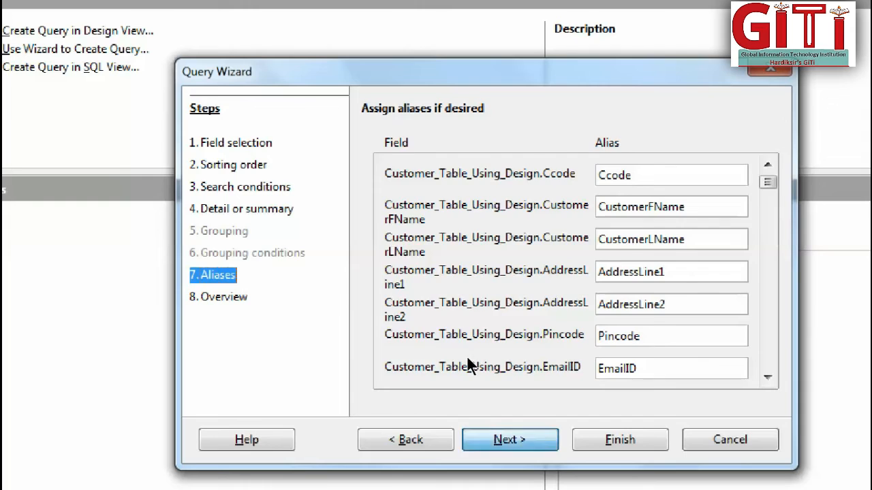
key("Return")
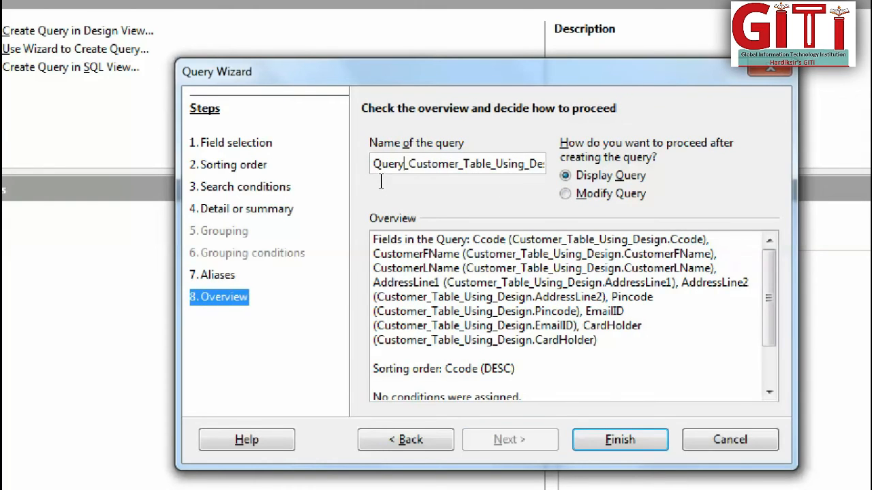
Name the query Query1_Sort_D, finish the wizard to display it, and close the result view.
type("1")
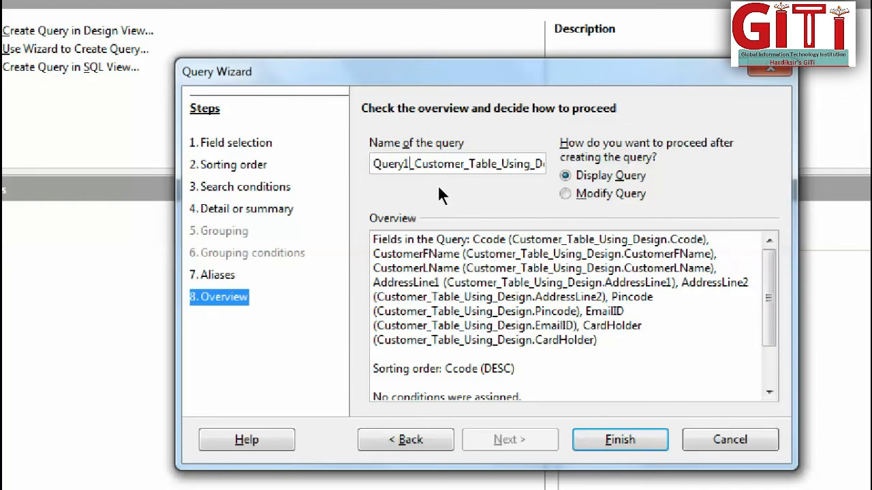
key("Right")
key("Right")
key("Right")
key("Right")
key("Right")
key("Right")
key("Right")
key("Right")
key("Right")
key("Right")
key("Right")
key("Right")
key("Right")
key("Right")
key("Right")
key("Right")
key("Right")
key("Right")
key("Right")
key("Right")
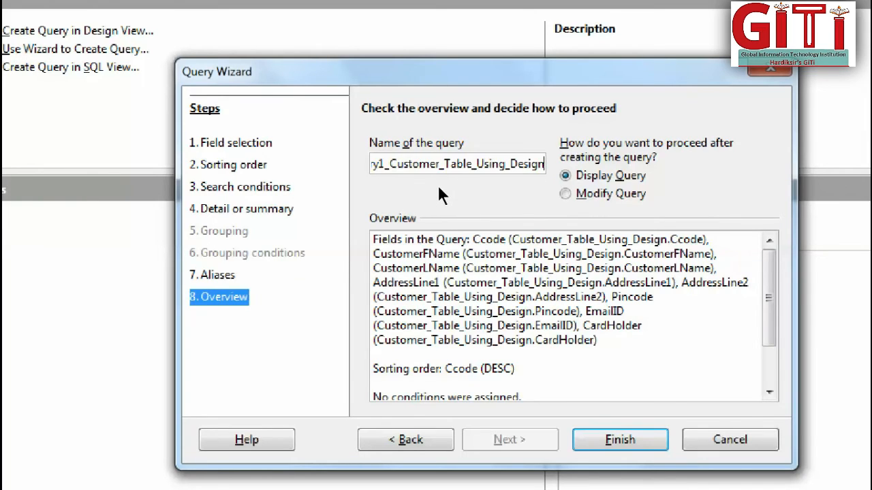
key("BackSpace")
key("BackSpace")
key("BackSpace")
key("BackSpace")
key("BackSpace")
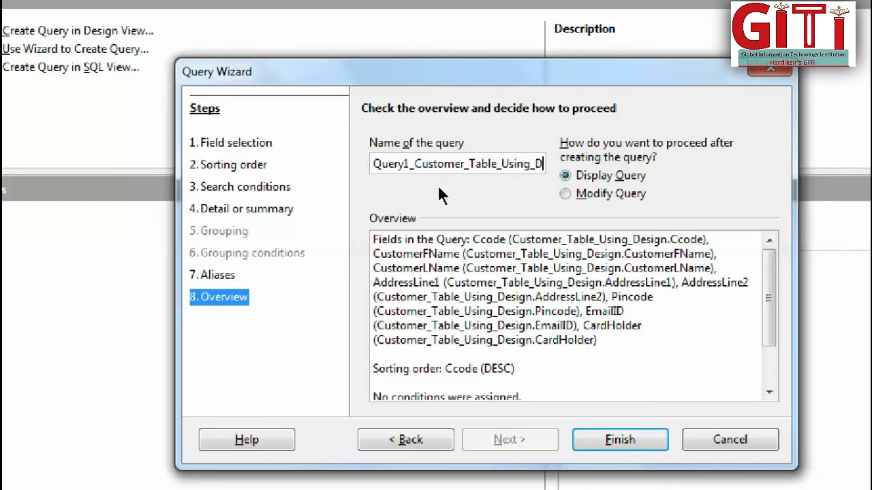
key("BackSpace")
key("BackSpace")
key("BackSpace")
key("BackSpace")
key("BackSpace")
key("BackSpace")
key("BackSpace")
key("BackSpace")
key("BackSpace")
key("BackSpace")
key("BackSpace")
key("BackSpace")
key("BackSpace")
key("BackSpace")
key("BackSpace")
key("BackSpace")
key("BackSpace")
key("BackSpace")
key("BackSpace")
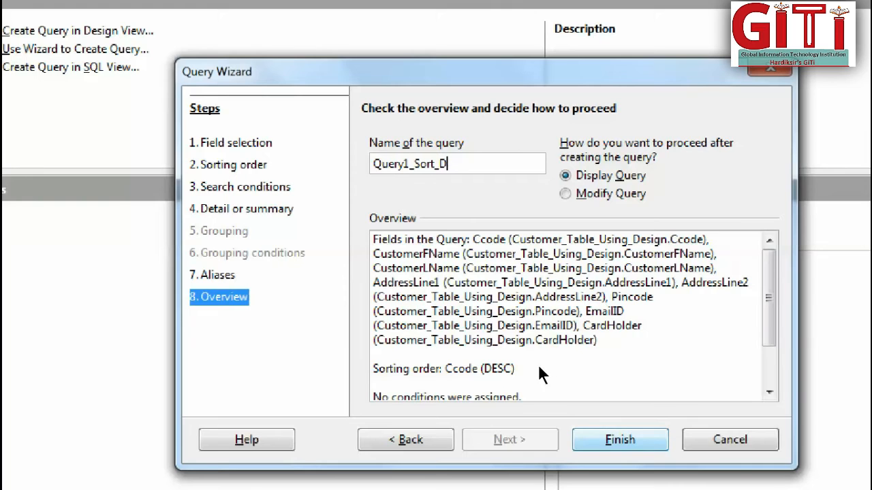
key("shift+Tab")
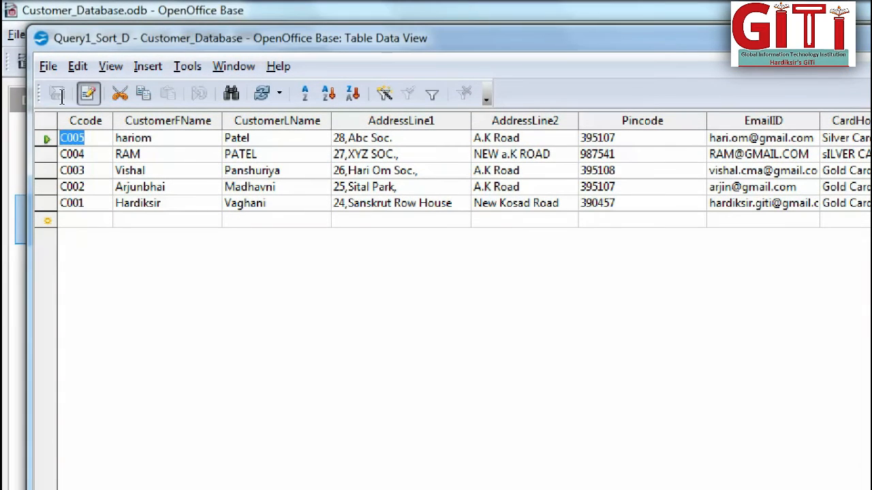
left_click(86, 138)
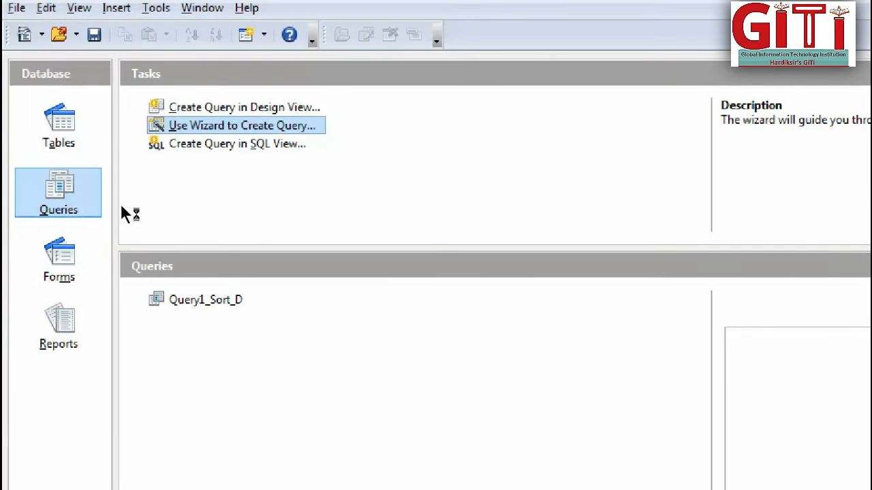
Start another query with the wizard and add all fields of Customer_Table_Using_Design to it.
left_click(124, 214)
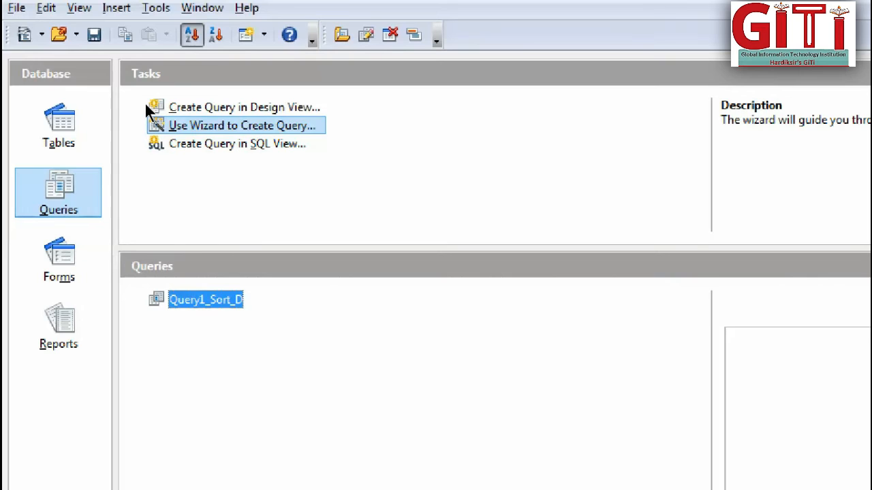
left_click(150, 121)
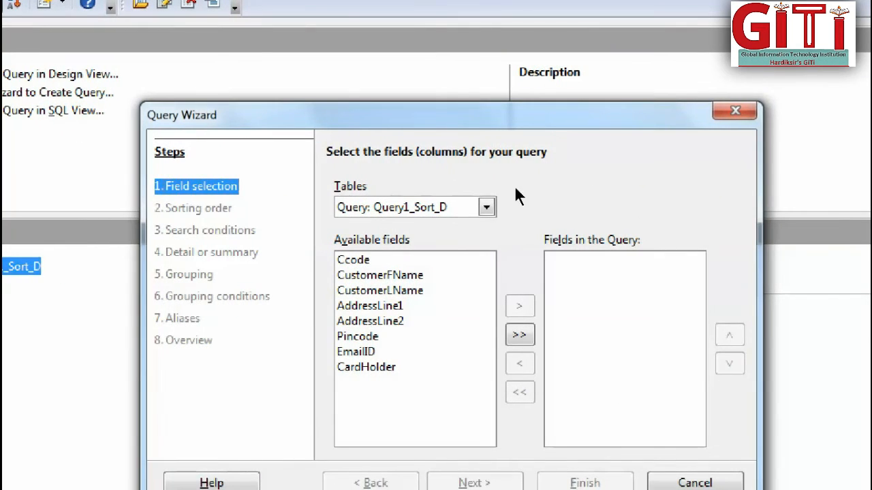
left_click(487, 207)
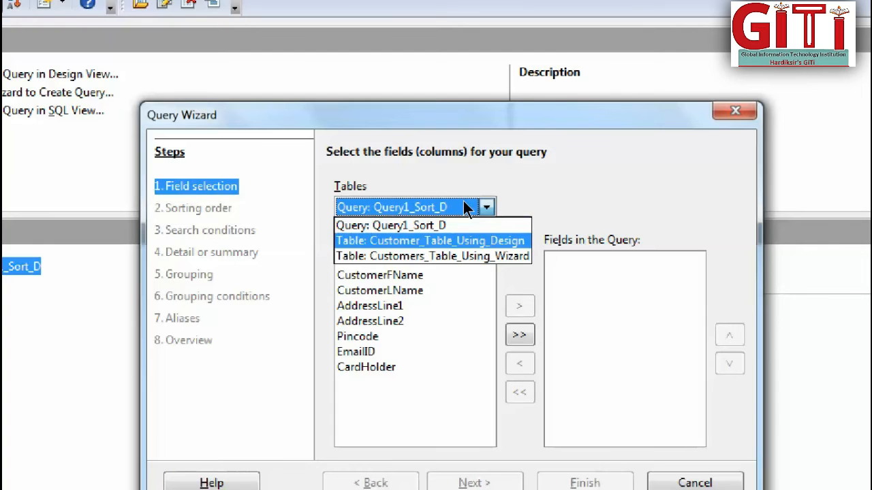
left_click(496, 242)
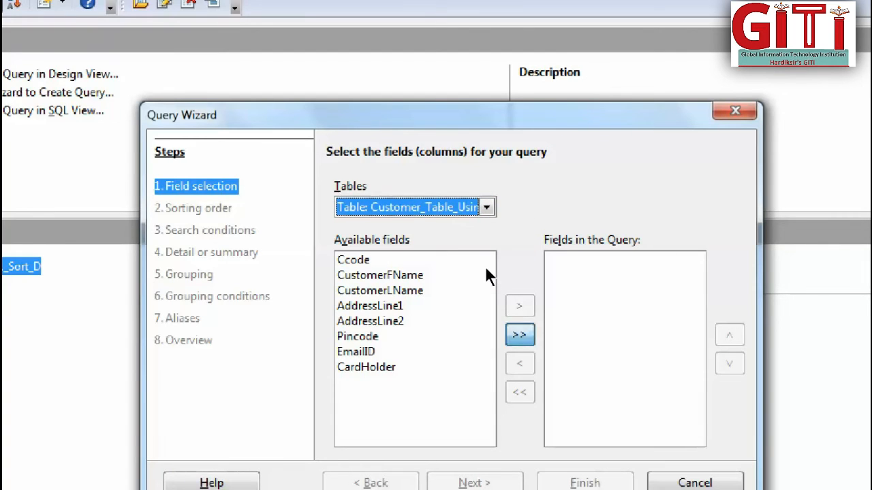
left_click(519, 334)
key("Return")
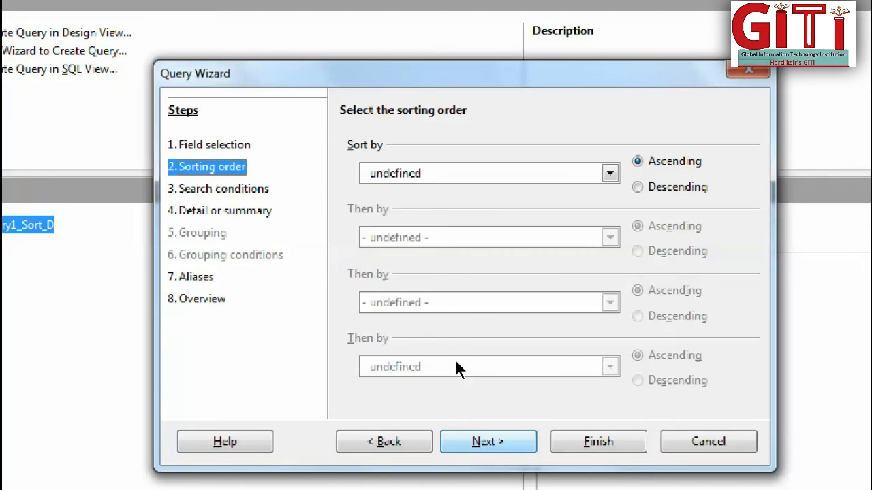
Leave the sorting order undefined and continue to the search conditions.
key("Return")
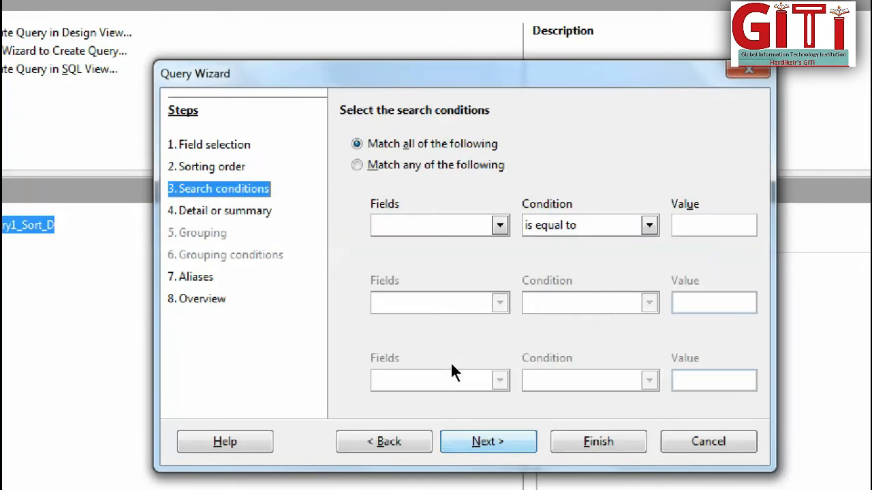
left_click(265, 178)
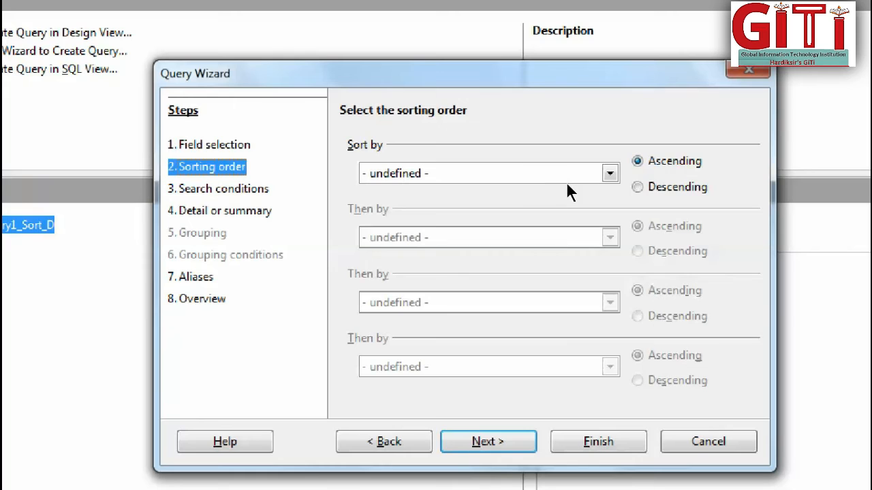
left_click(267, 197)
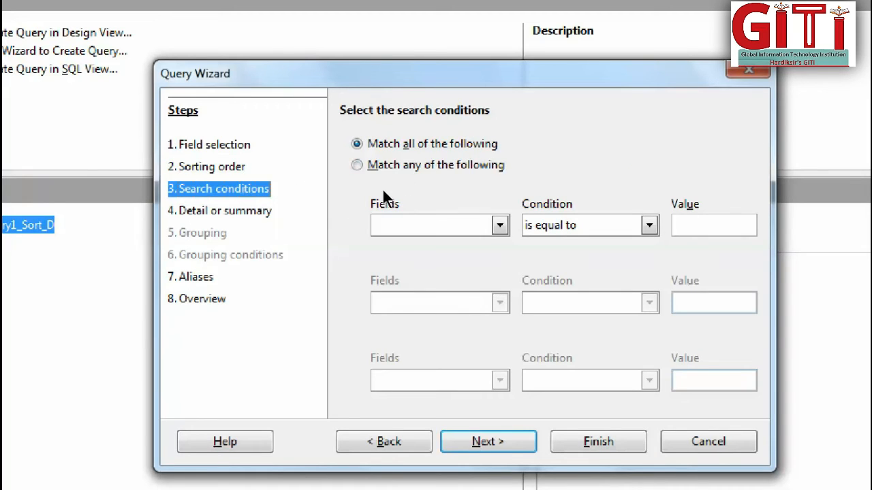
Match any of the conditions and set the first one to Ccode is equal to the second customer's code.
left_click(396, 177)
left_click(462, 220)
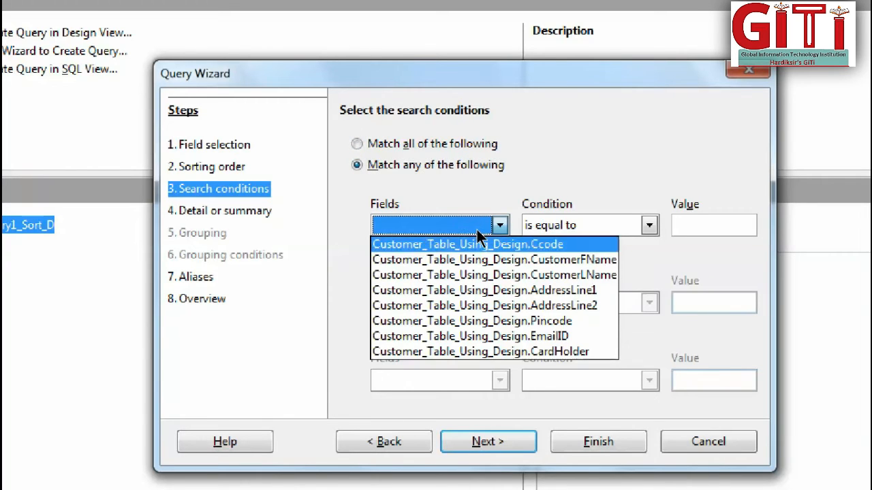
left_click(499, 230)
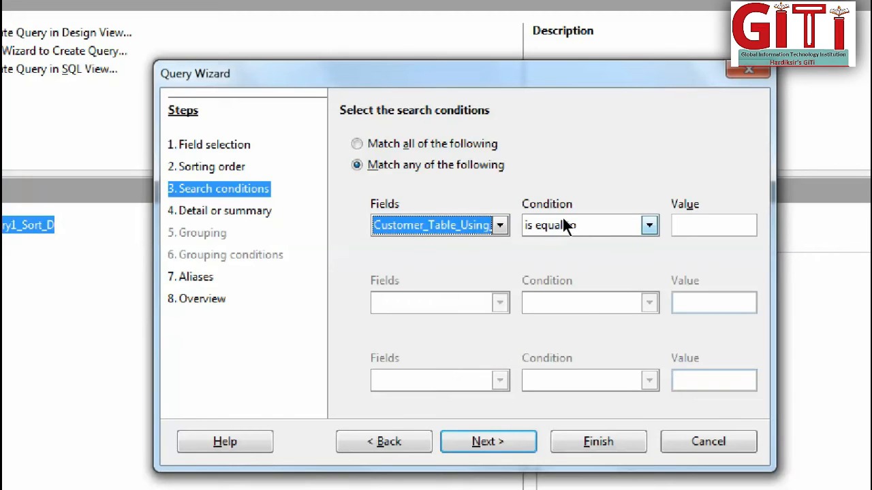
left_click(695, 224)
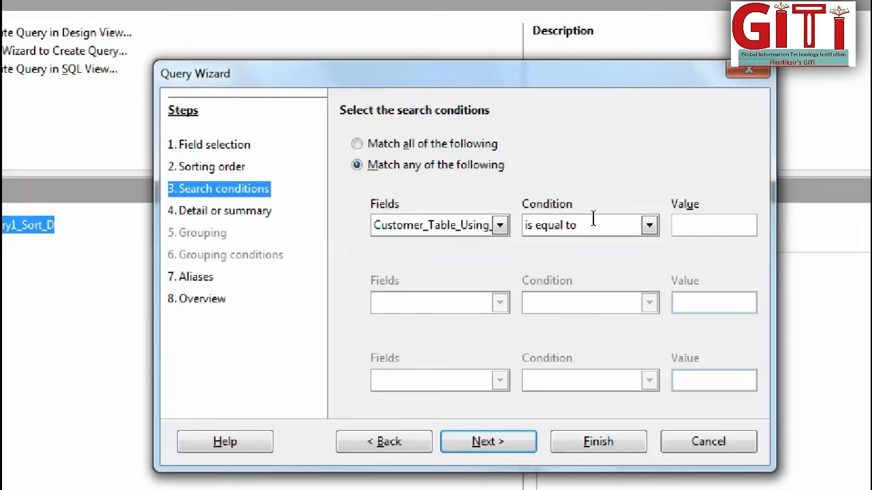
type("C002")
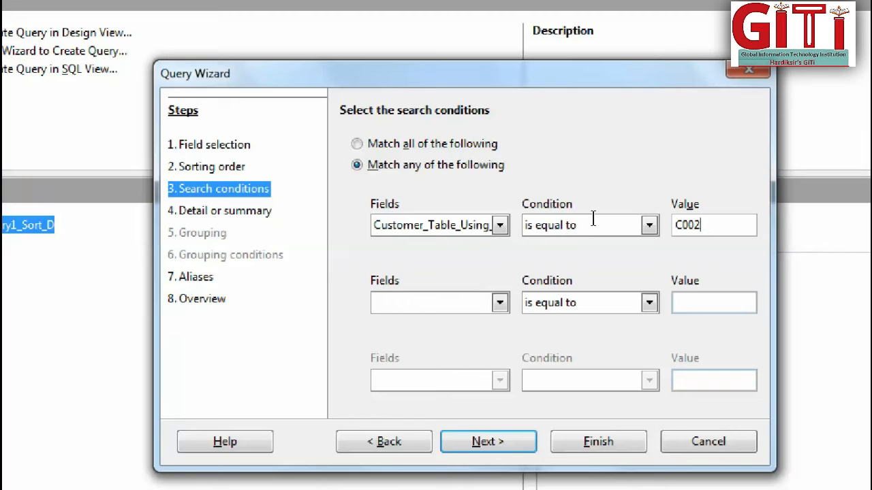
left_click(463, 227)
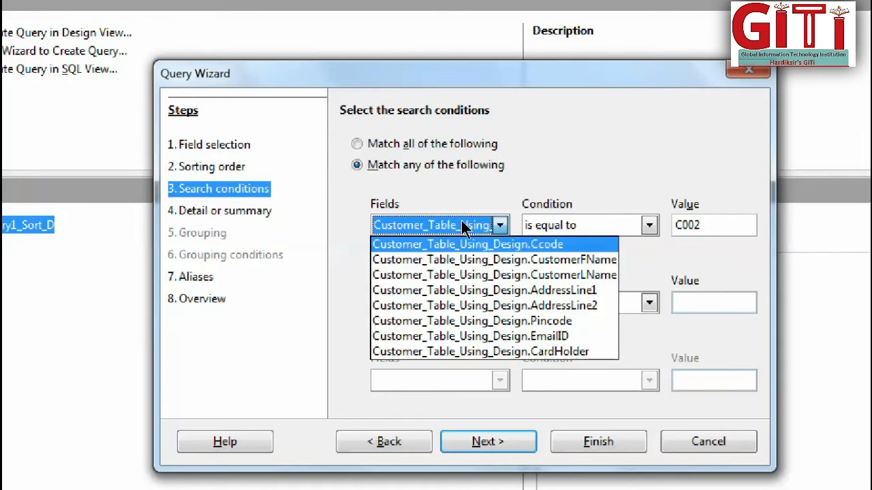
left_click(463, 226)
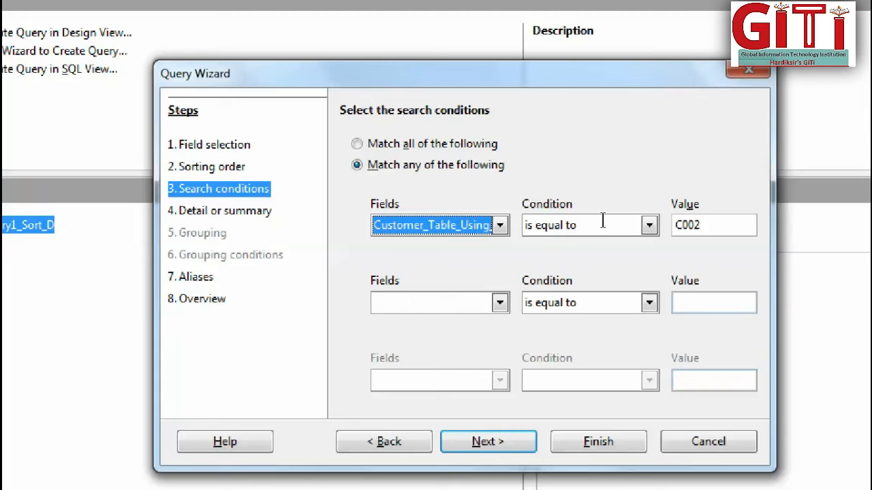
Keep the detailed query type, change the Ccode alias to Customer_code and continue to the overview.
key("Return")
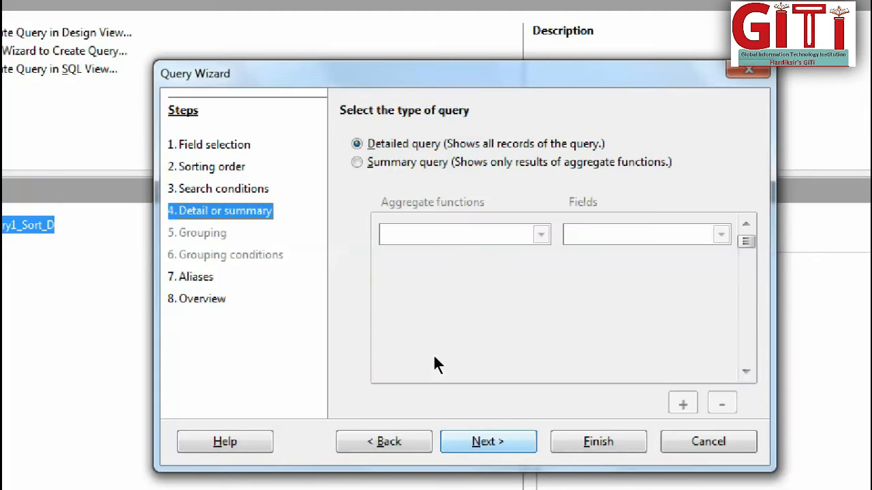
key("Return")
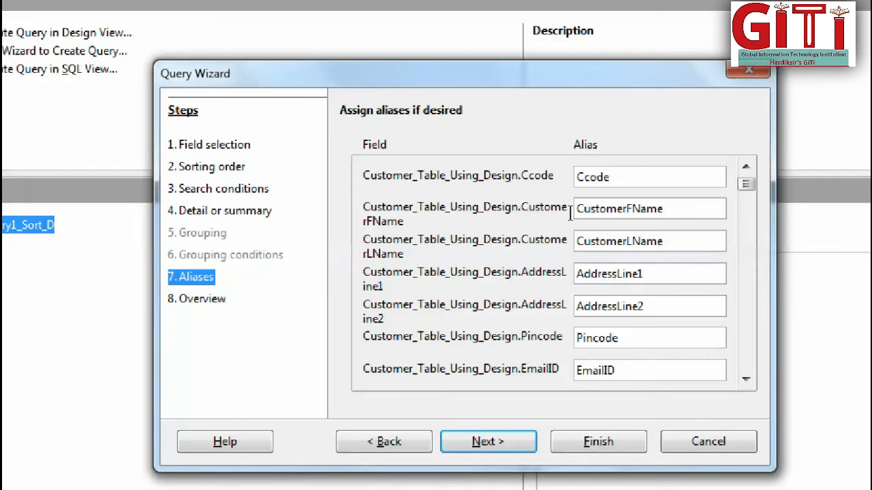
type("i")
key("BackSpace")
type("ustomer_")
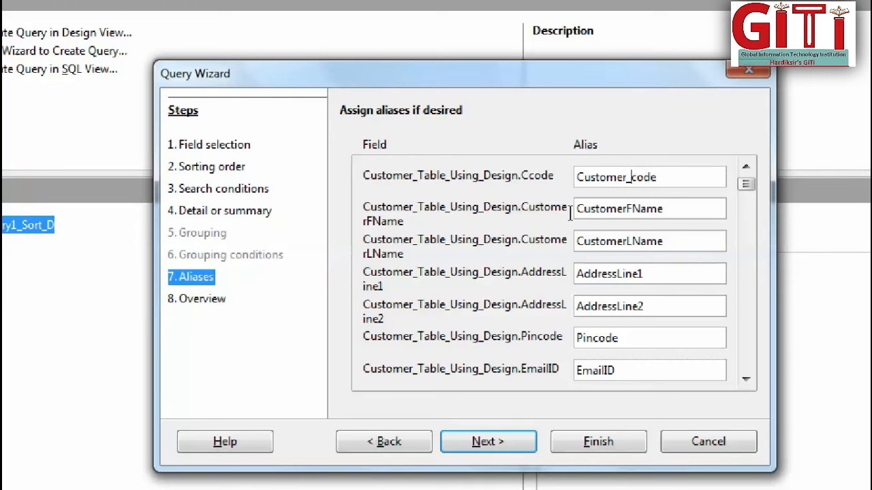
key("Return")
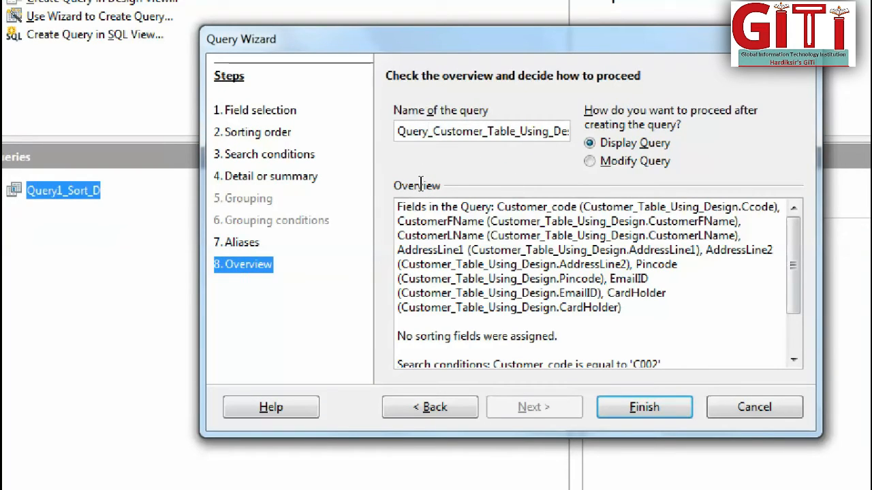
Name the query Query2 followed by an underscore and the searched customer code, and finish the wizard to display it.
type("2")
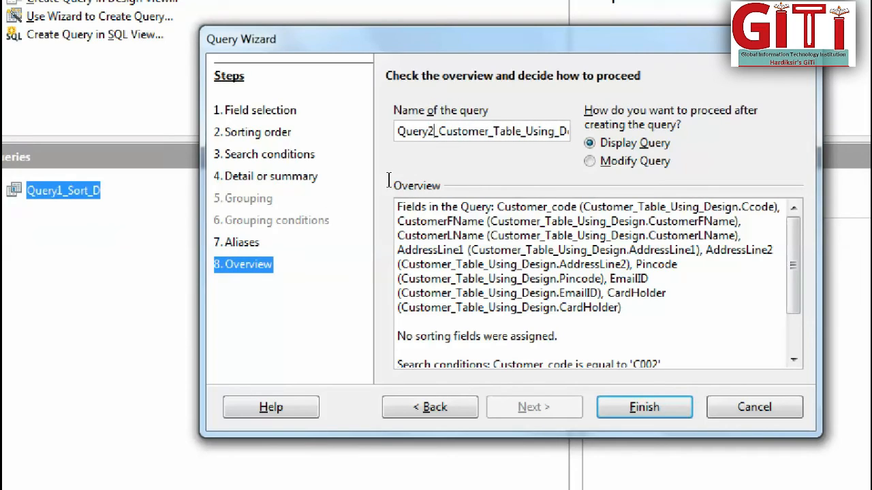
key("shift+End")
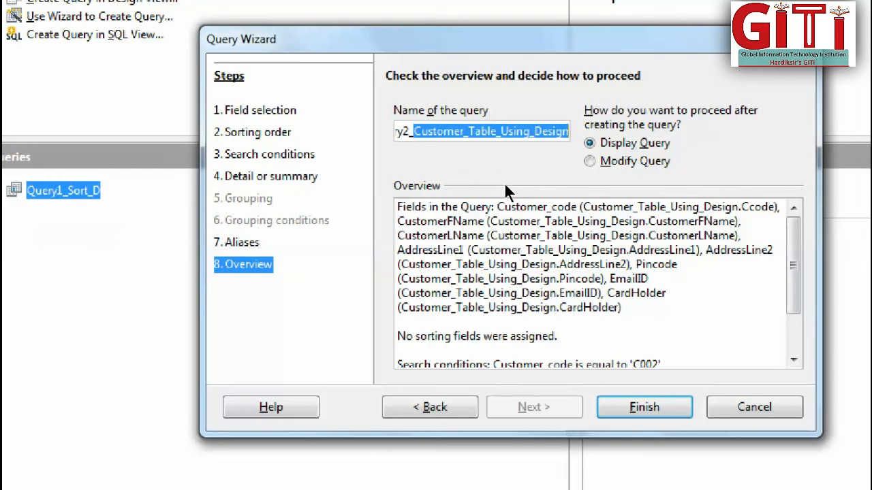
type("_C002")
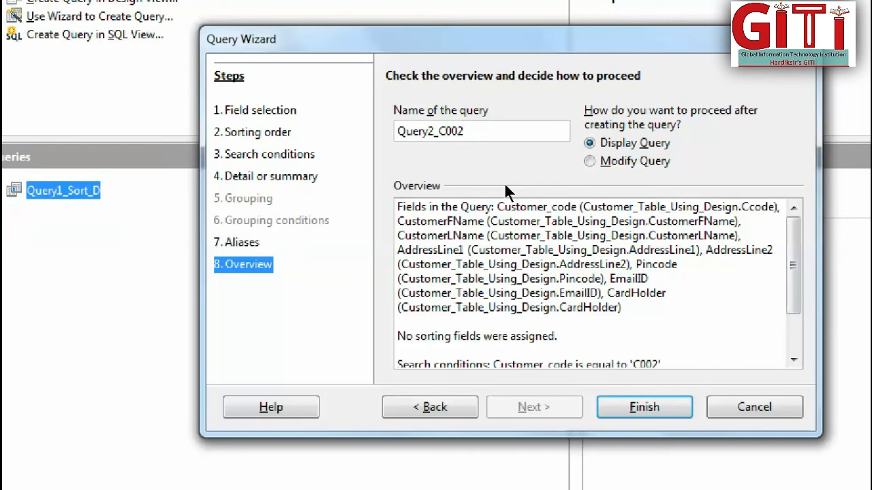
key("Return")
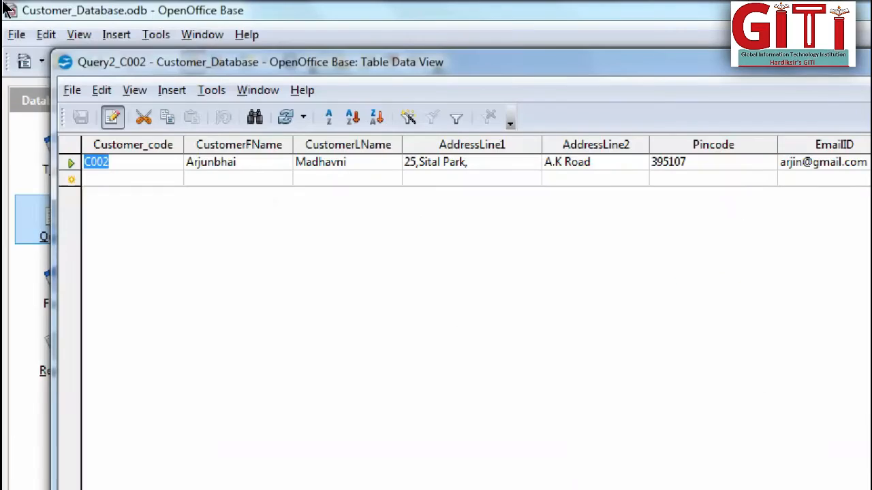
Close the second query's result view and start another query with the wizard.
key("shift+Left")
key("shift+Left")
key("shift+Left")
key("shift+Left")
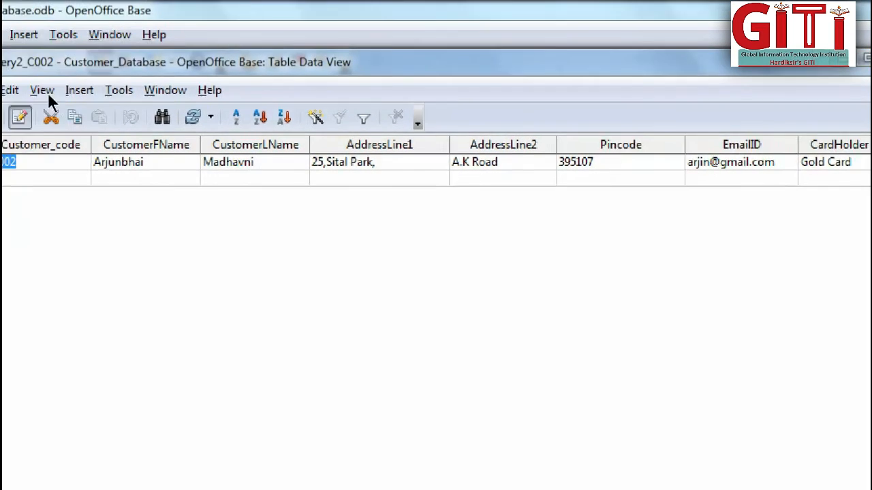
left_click(779, 59)
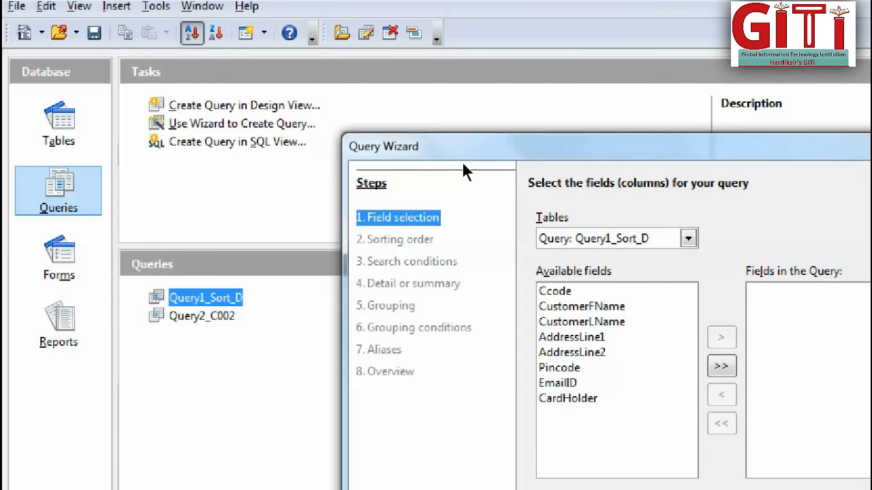
Add all fields of Customer_Table_Using_Design to the query and continue to the sorting order.
key("alt+Down")
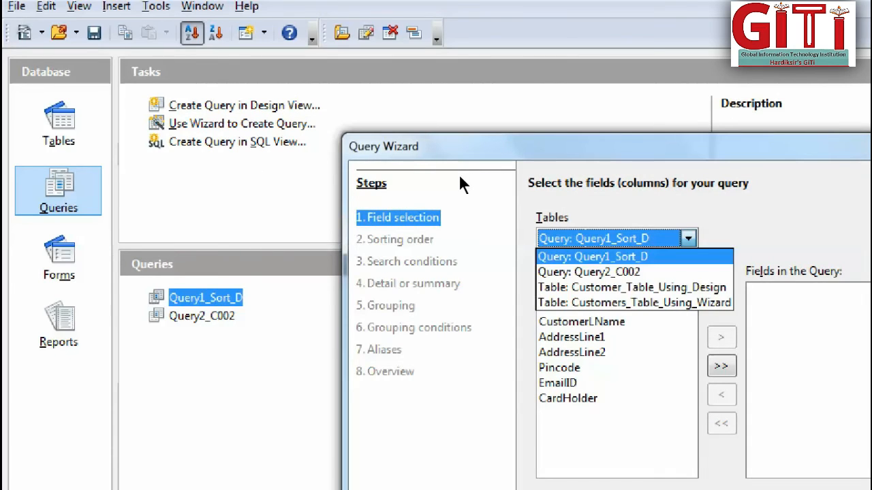
key("Down")
key("Down")
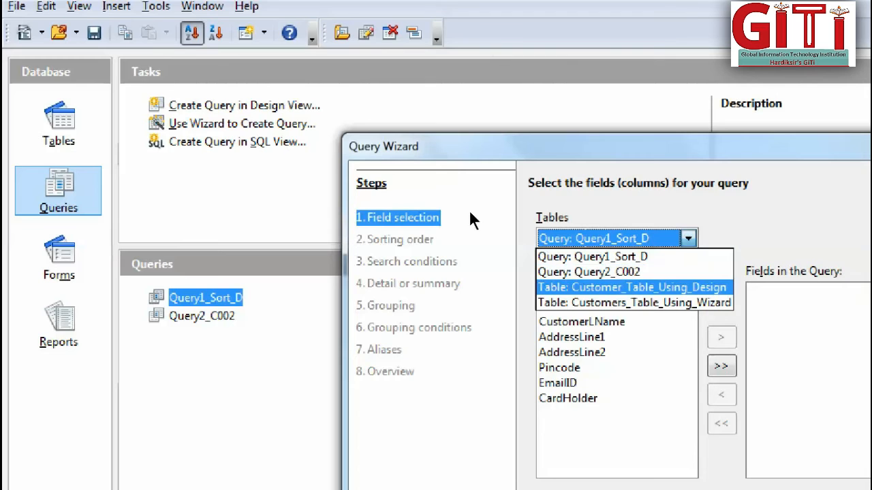
key("Return")
key("Tab")
key("Tab")
key("Return")
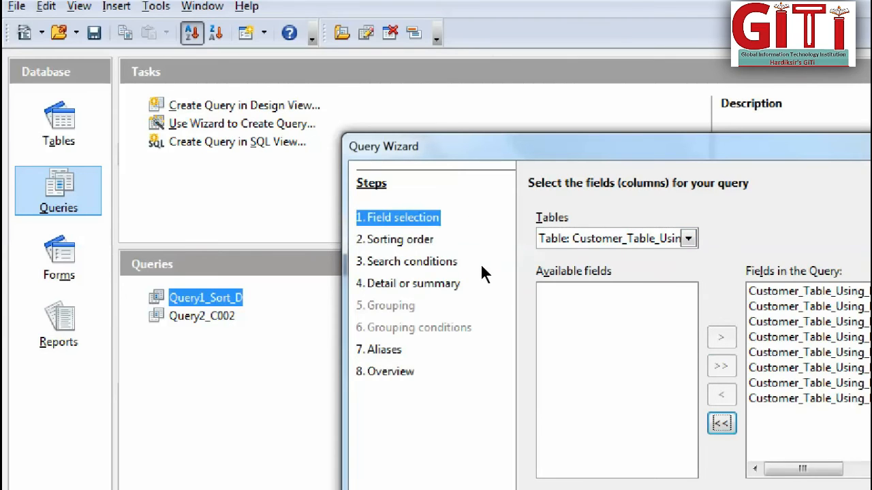
key("alt+n")
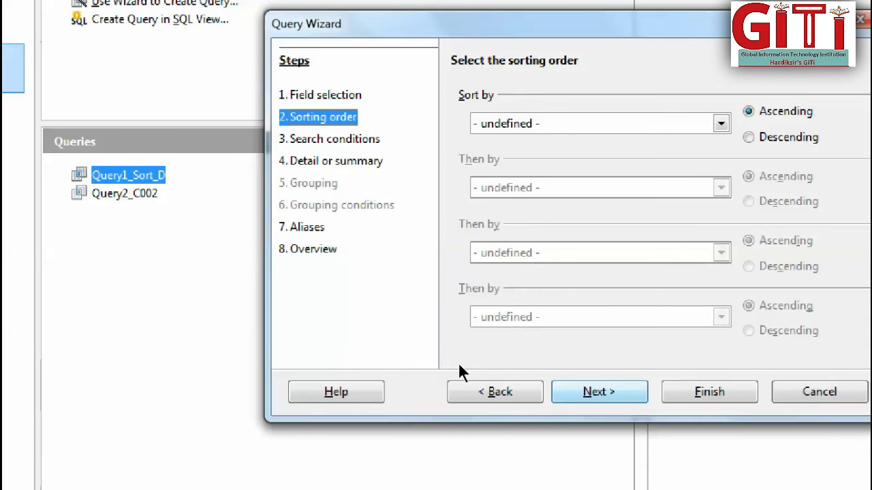
Choose Ccode as the first sort field and Pincode as the second sort field.
key("alt+Down")
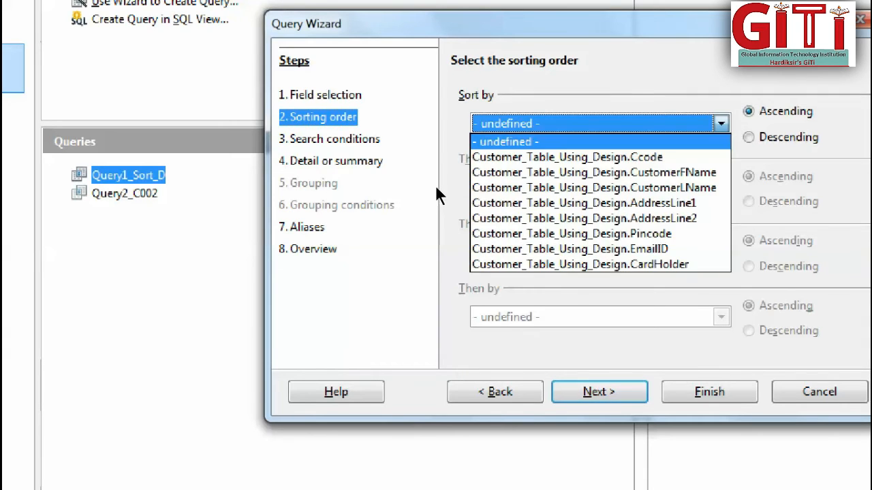
key("Down")
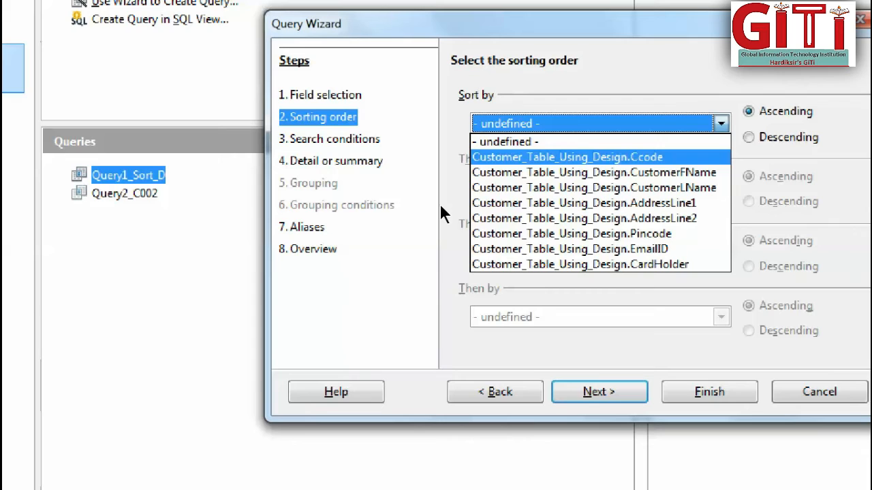
key("Return")
key("Tab")
key("Tab")
key("alt+Down")
key("Down")
key("Down")
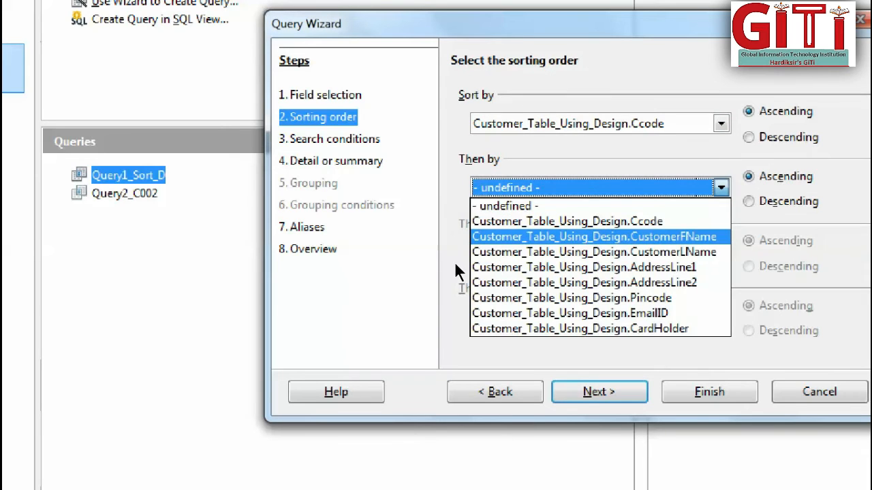
key("Return")
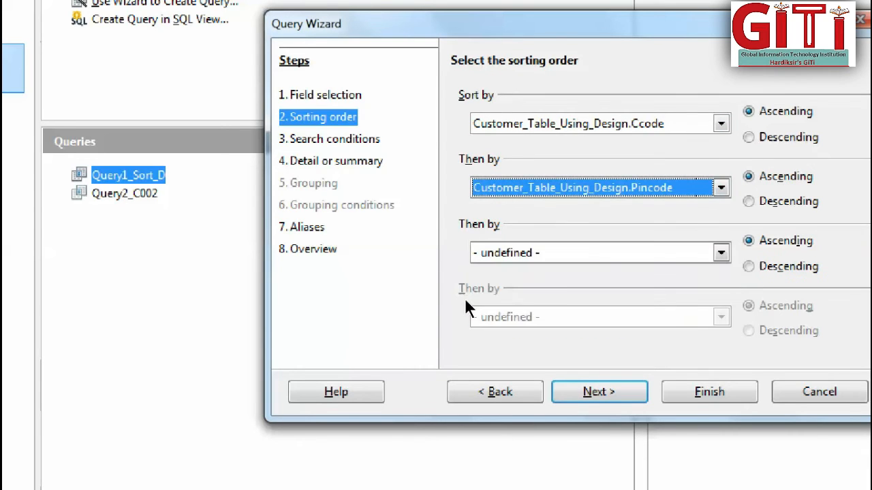
Set the sort direction of both the Pincode and Ccode fields to descending.
key("Tab")
key("Down")
key("shift+Tab")
key("shift+Tab")
key("Down")
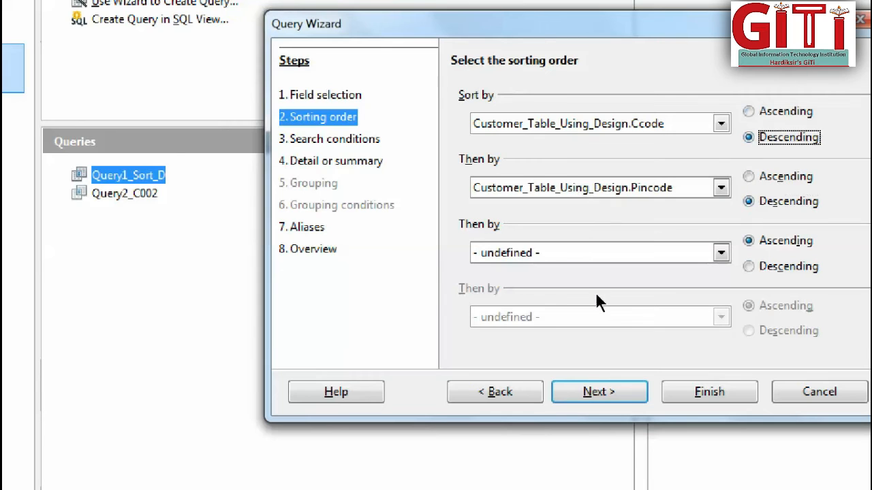
Choose EmailID as the third and CardHolder as the fourth sort field, both in descending order.
left_click(538, 262)
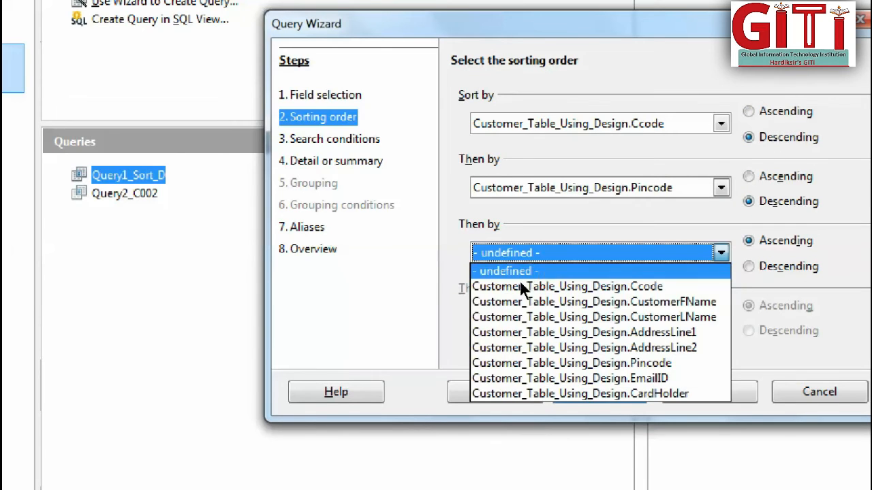
key("Down")
key("Down")
key("Down")
key("Down")
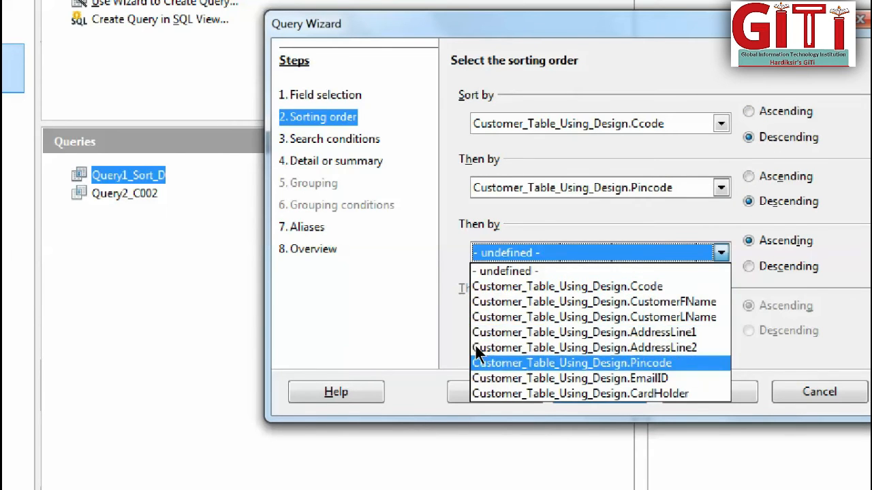
key("Return")
left_click(533, 315)
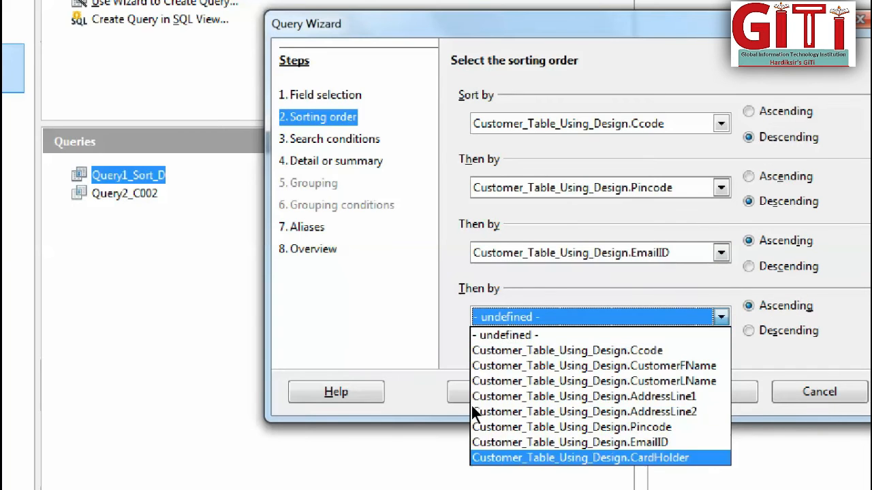
left_click(507, 459)
left_click(583, 319)
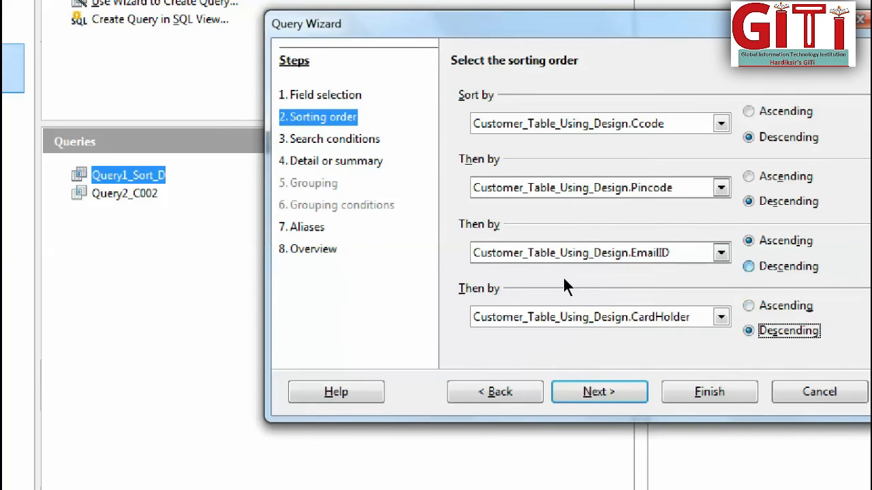
left_click(563, 275)
Continue to the overview without search conditions, keeping the default query type and aliases.
left_click(440, 360)
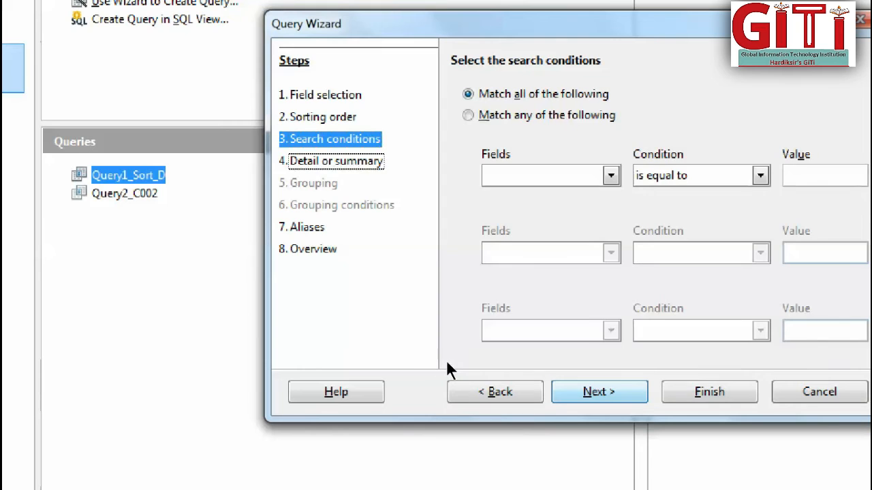
left_click(446, 359)
left_click(446, 359)
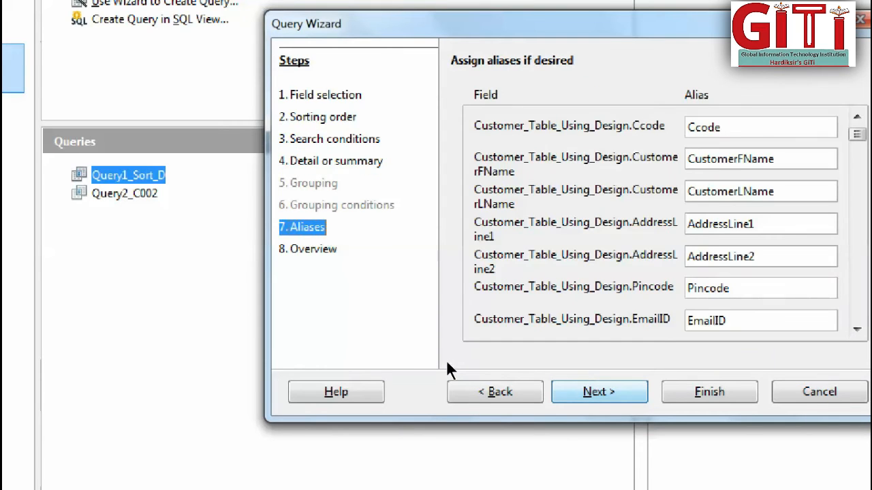
left_click(446, 359)
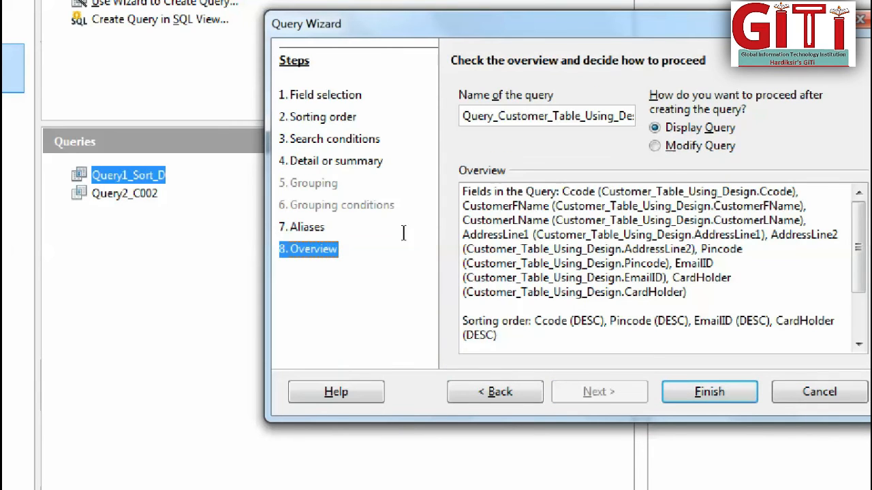
Insert the number 3 after Query in the proposed query name and remove the table name, leaving Query3_.
left_click(384, 178)
key("Left")
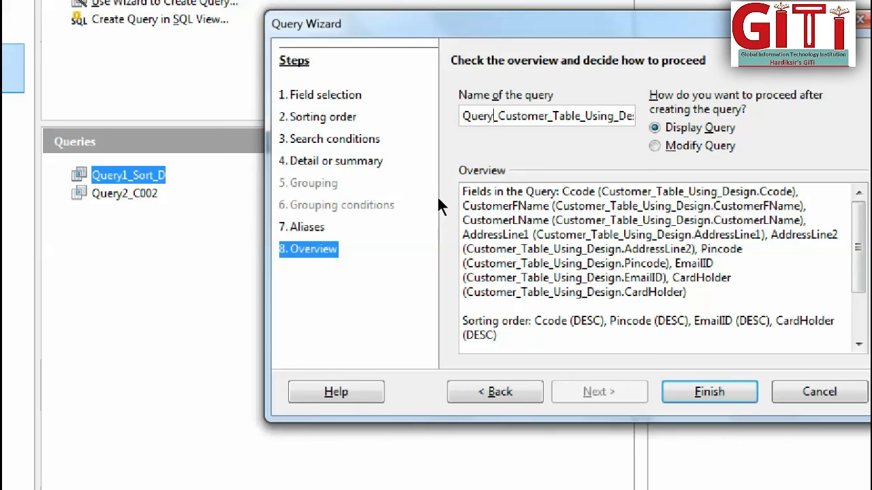
type("3")
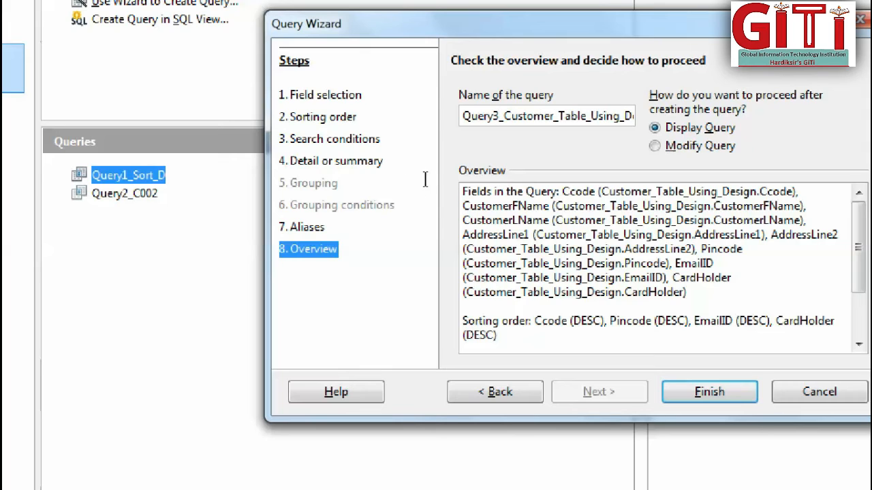
key("shift+Right")
key("shift+Right")
key("shift+Right")
key("shift+Right")
key("shift+Right")
key("shift+Right")
key("shift+Right")
key("shift+Right")
key("shift+Right")
key("shift+Right")
key("shift+Right")
key("shift+Right")
key("shift+Right")
key("shift+Right")
key("shift+Right")
key("shift+Right")
key("shift+Right")
key("shift+Right")
key("shift+Right")
key("shift+Right")
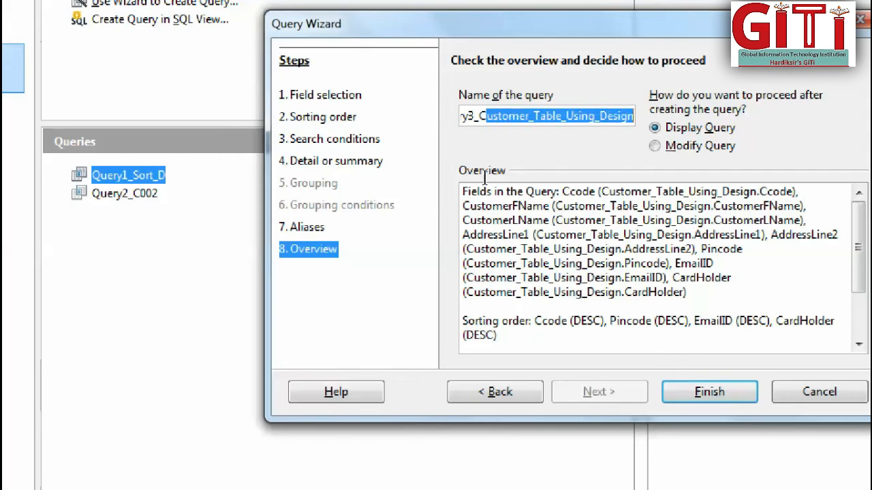
key("BackSpace")
key("BackSpace")
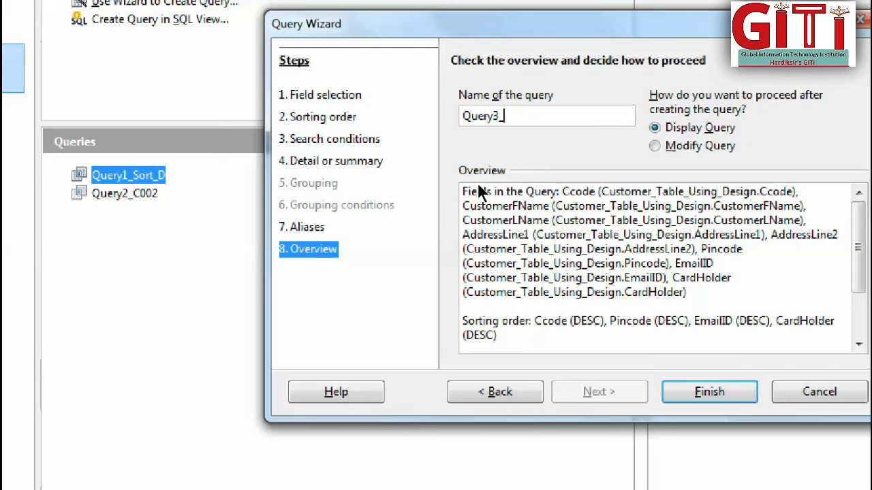
Complete the query name as Query3_4_field_Sort and finish the wizard to display the query.
type("4")
type("_f")
type("eild")
key("BackSpace")
key("BackSpace")
key("BackSpace")
key("BackSpace")
type("ield_SOrt")
key("BackSpace")
key("BackSpace")
key("BackSpace")
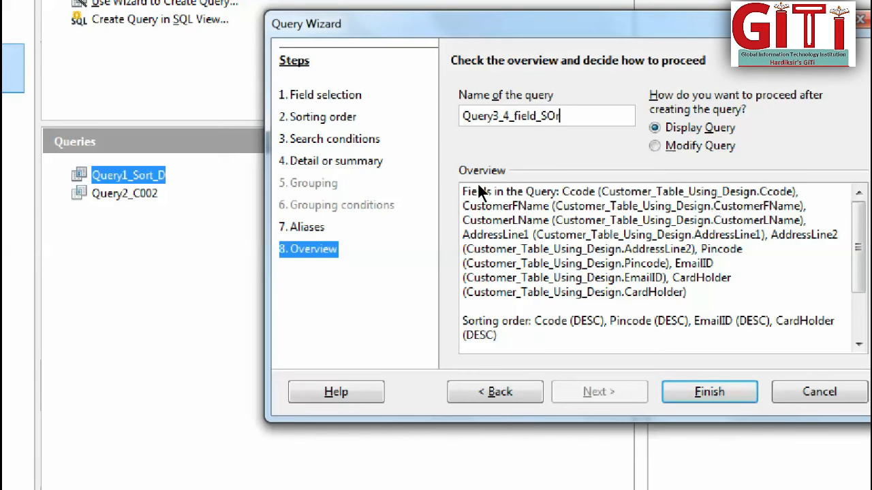
type("ort")
key("Return")
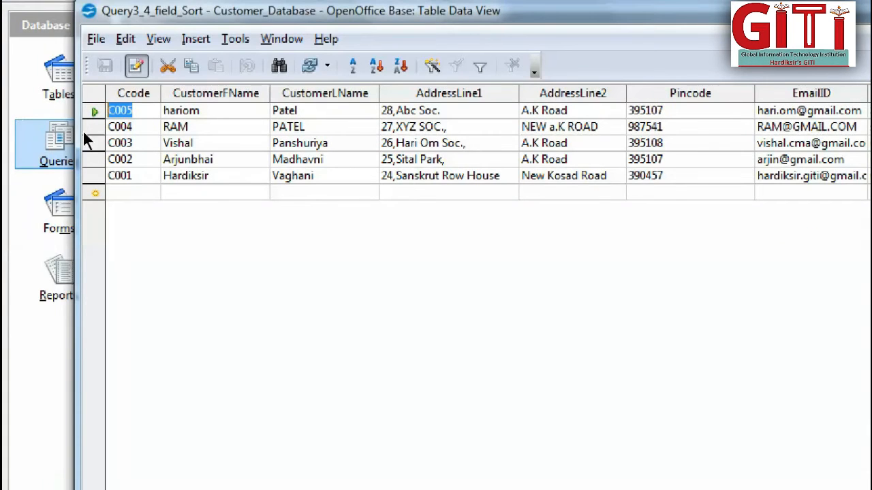
Replace the first name in the last customer record with the first record's first name, and close the query result view.
key("Right")
key("shift+Left")
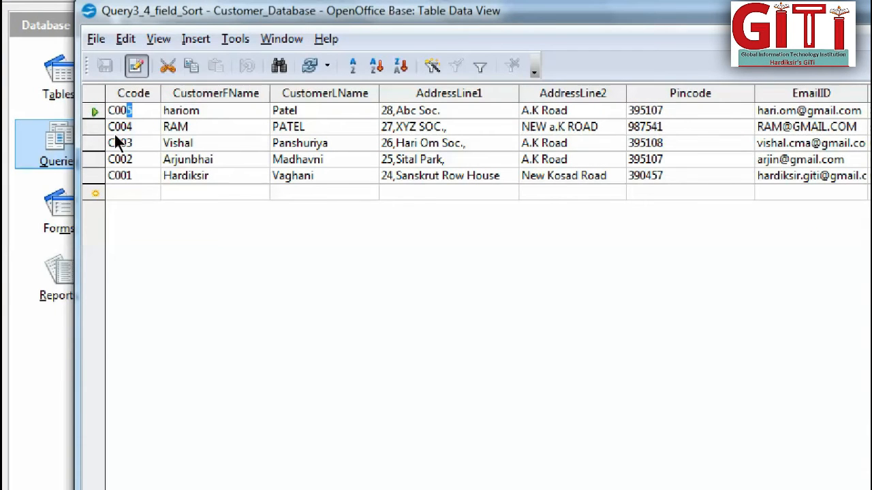
left_click(128, 173)
key("Tab")
type("hariom")
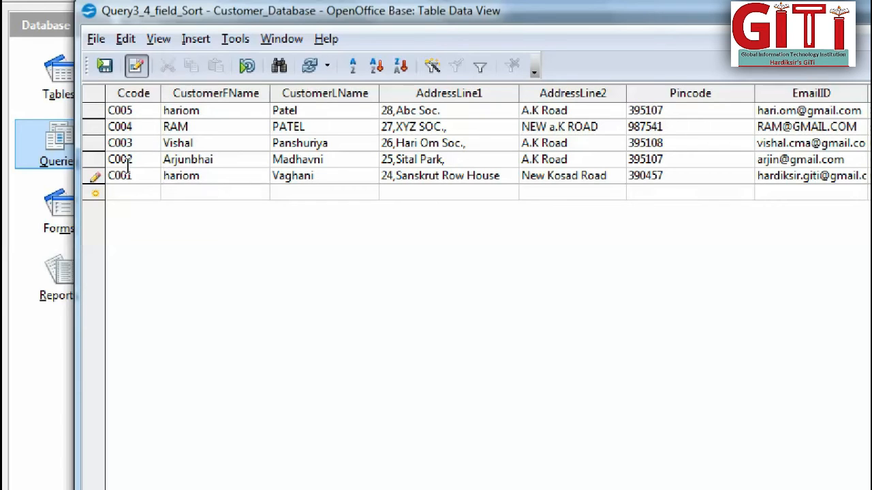
key("shift+End")
key("Up")
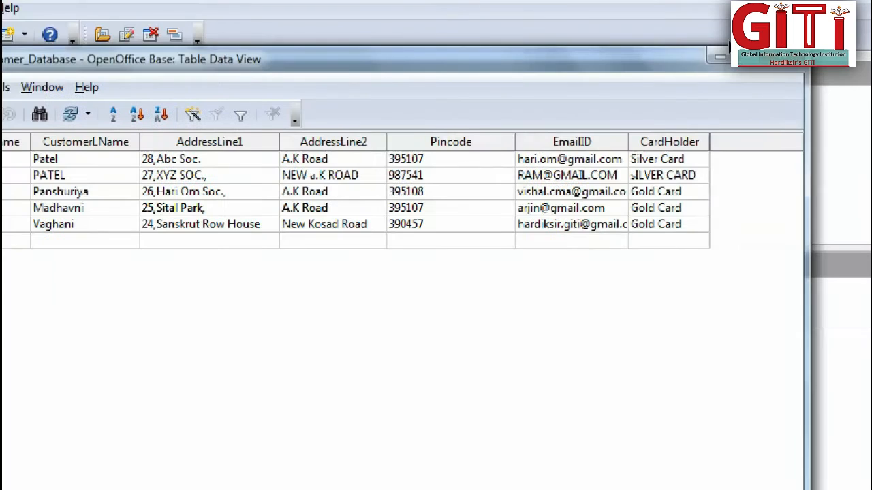
left_click(698, 56)
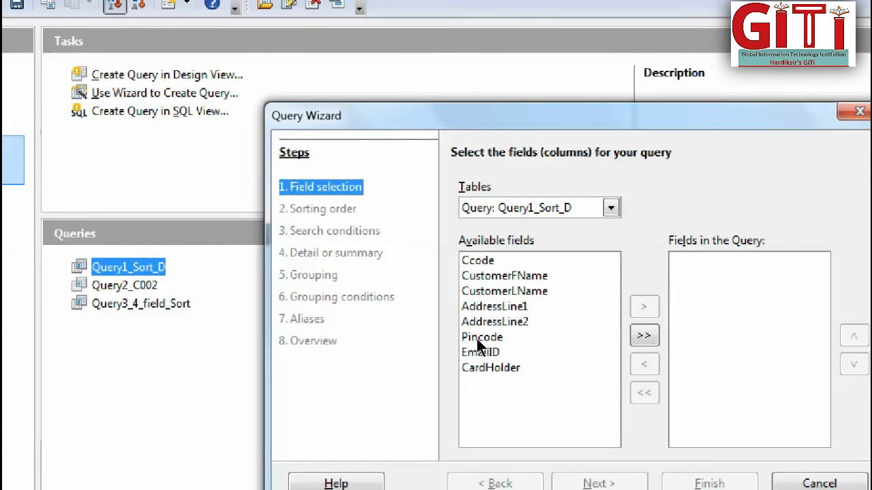
Add all fields of Customer_Table_Using_Design to a new wizard query and continue to the search conditions without sorting.
left_click(464, 208)
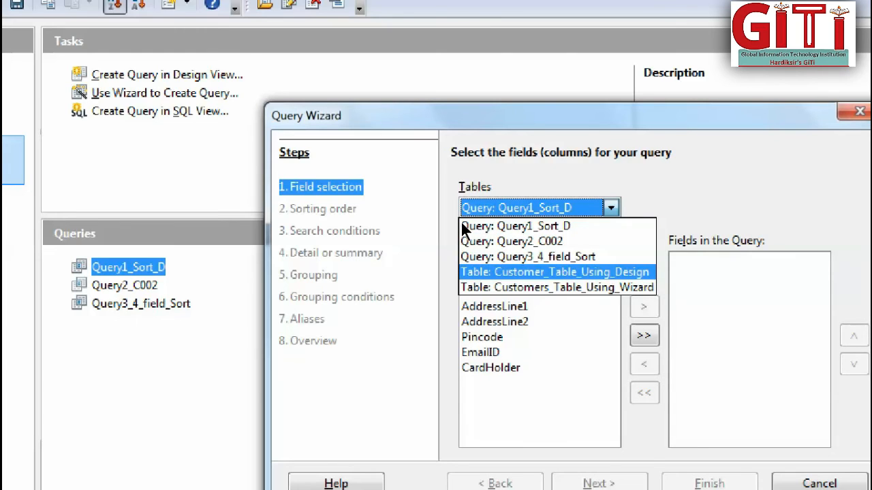
key("Return")
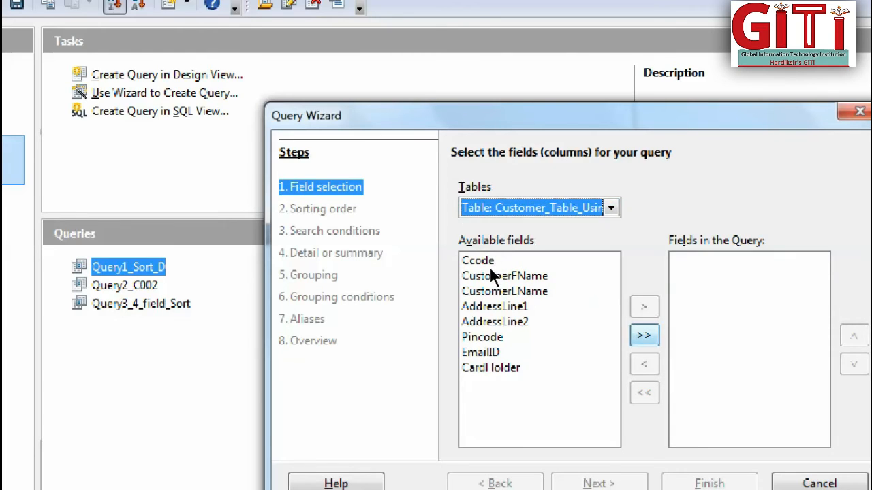
left_click(643, 335)
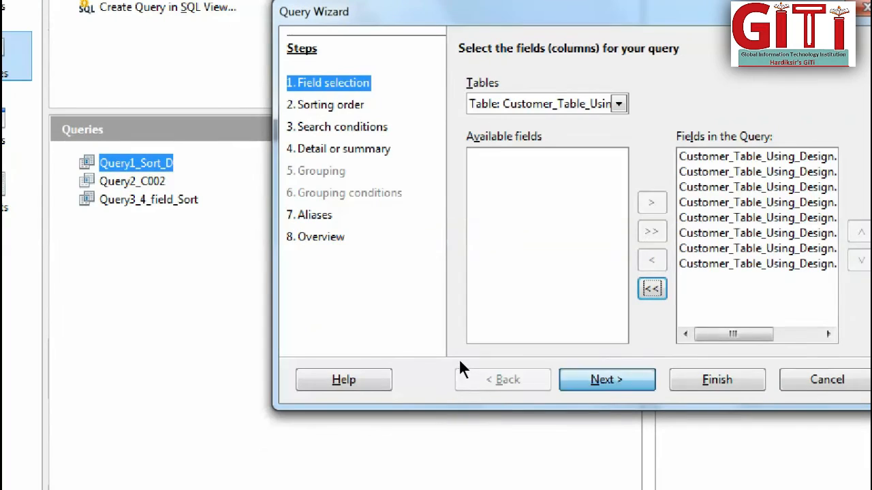
left_click(599, 483)
left_click(608, 380)
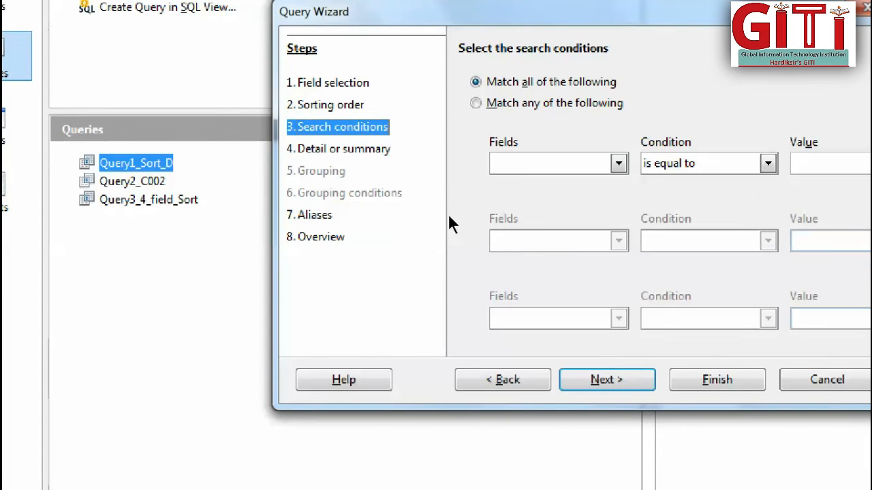
left_click(618, 163)
key("Down")
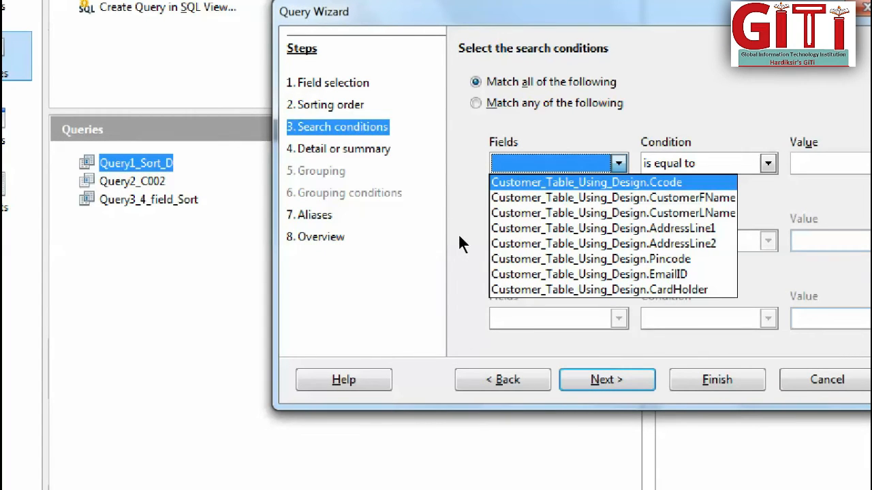
key("Return")
left_click(768, 164)
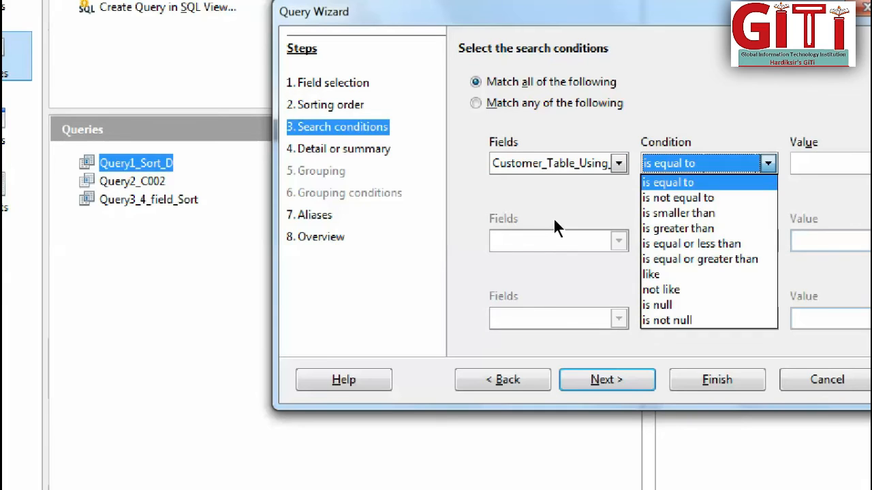
Set the first search condition to CustomerFName is equal to the first name of the customer to find.
left_click(618, 164)
left_click(617, 164)
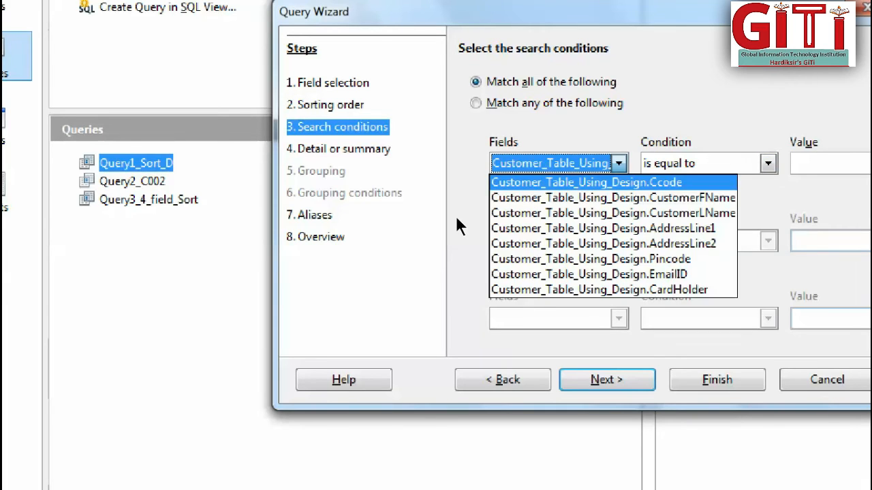
left_click(621, 197)
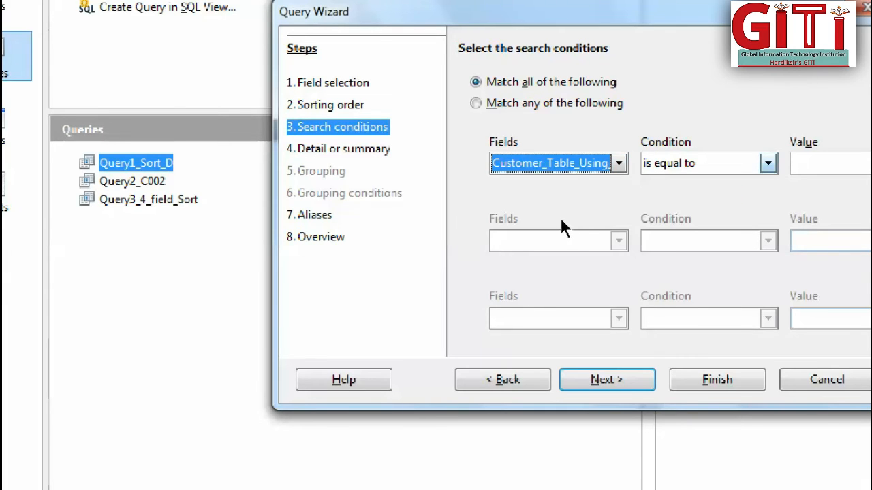
left_click(767, 164)
left_click(767, 163)
left_click(823, 164)
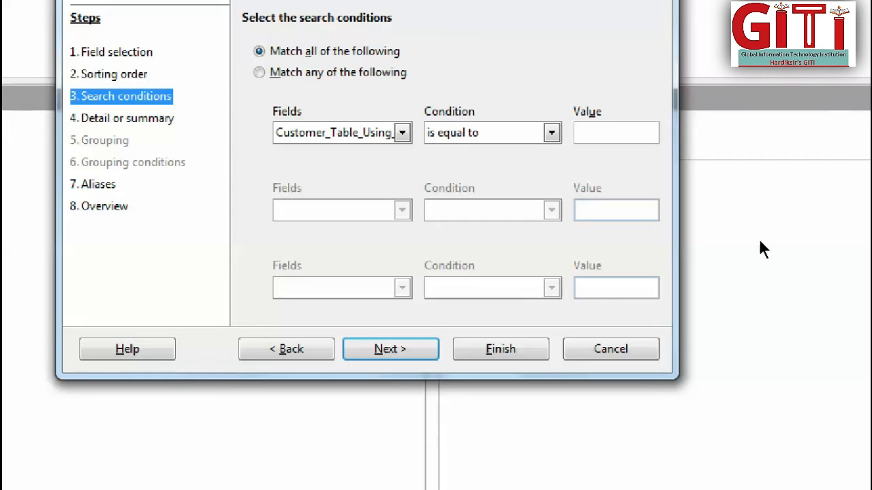
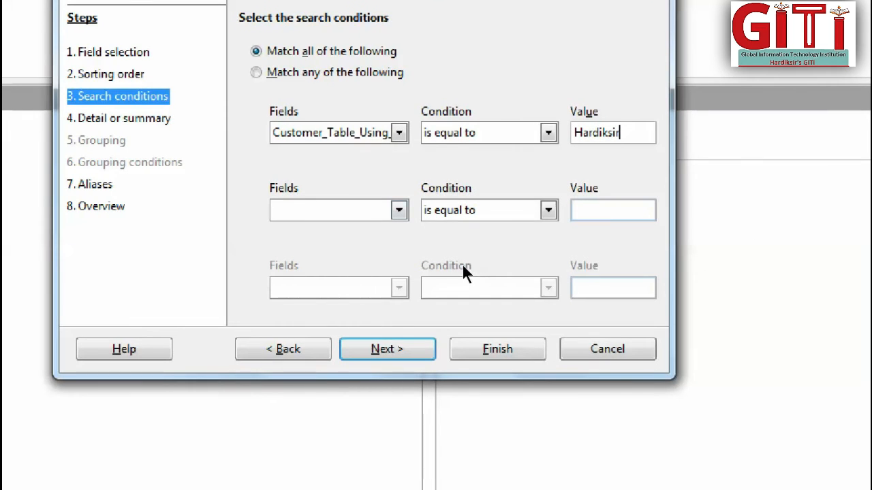
Set the second search condition to CustomerLName is equal to the last name of the customer to find.
key("Tab")
key("alt+Down")
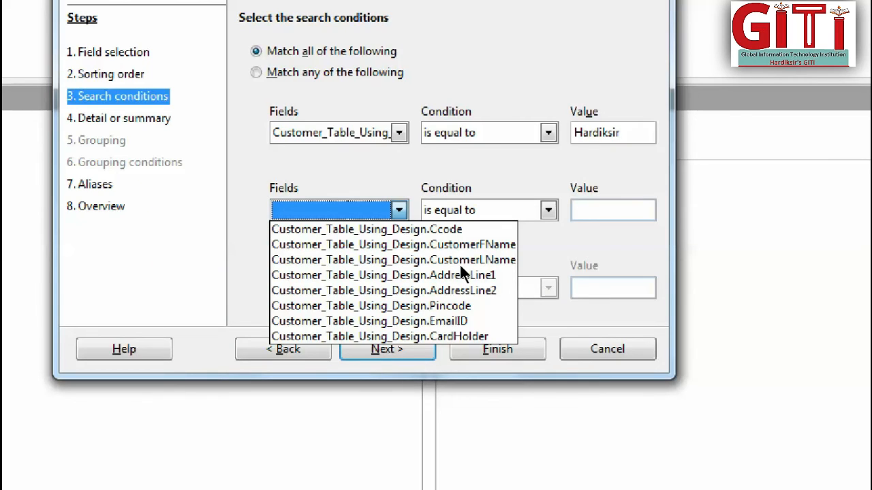
key("Down")
key("Down")
key("Down")
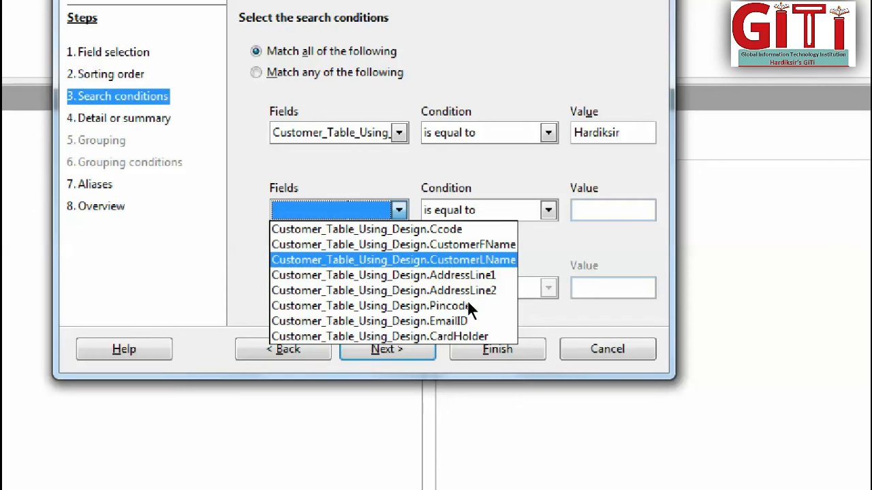
key("Return")
key("Tab")
key("Tab")
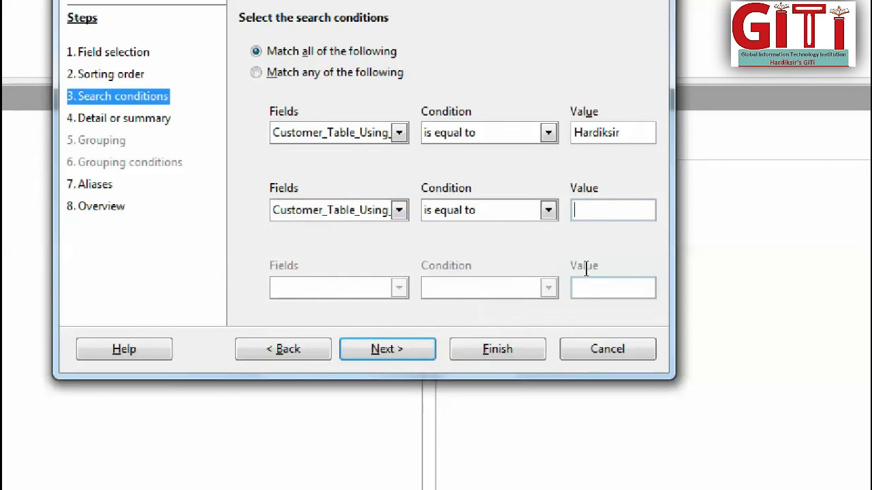
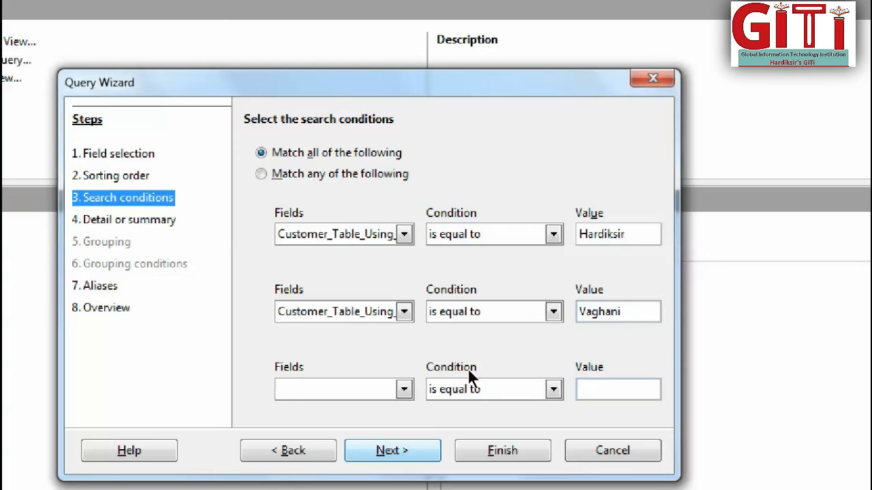
Continue with both search conditions as a detailed query with the default aliases to reach the overview.
key("Return")
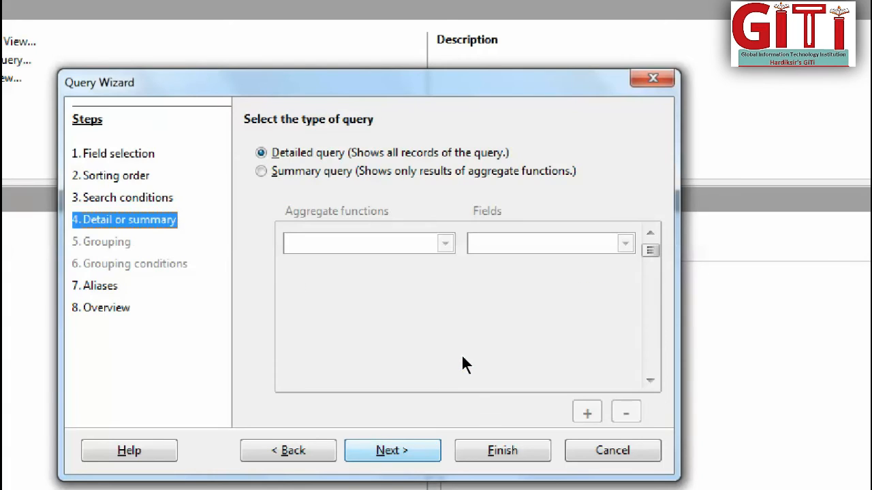
key("Return")
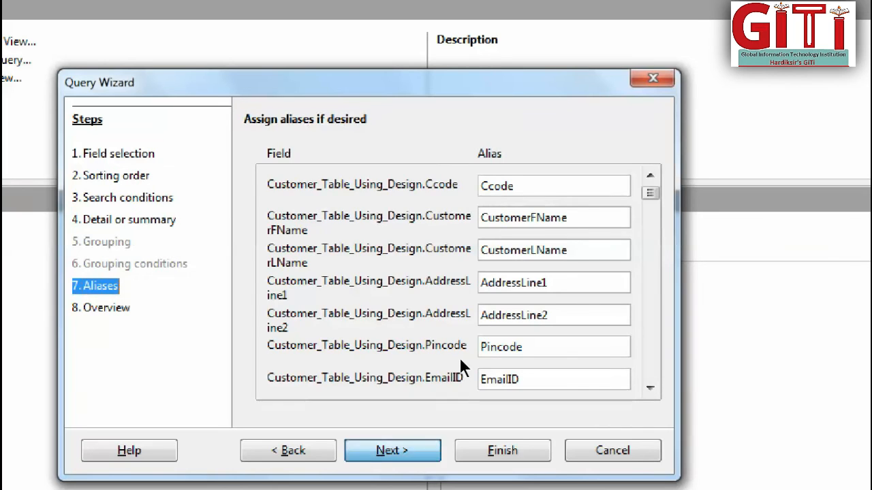
key("Return")
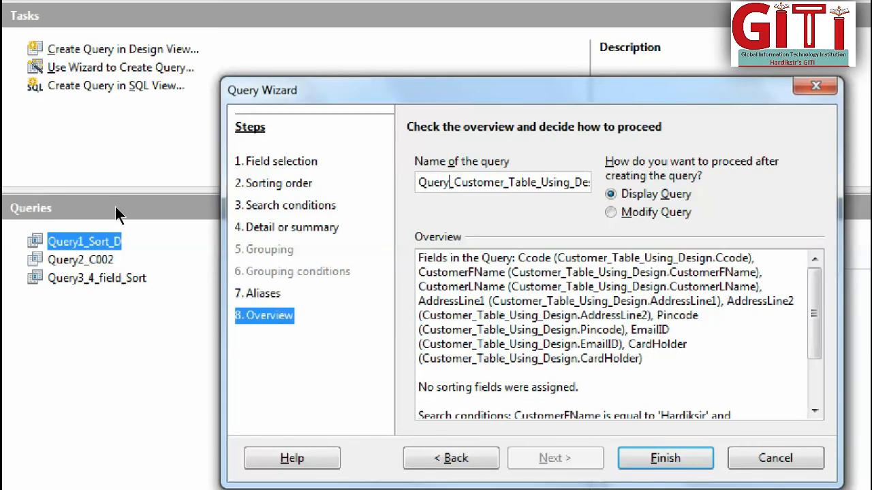
Name the query Query4_Mutiple_Fields and finish the wizard to display the query.
type("4")
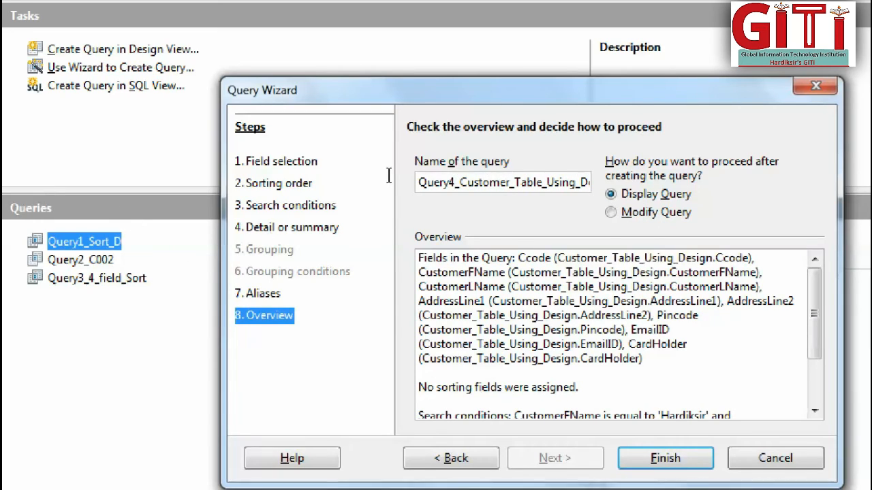
left_click_drag(452, 181, 595, 181)
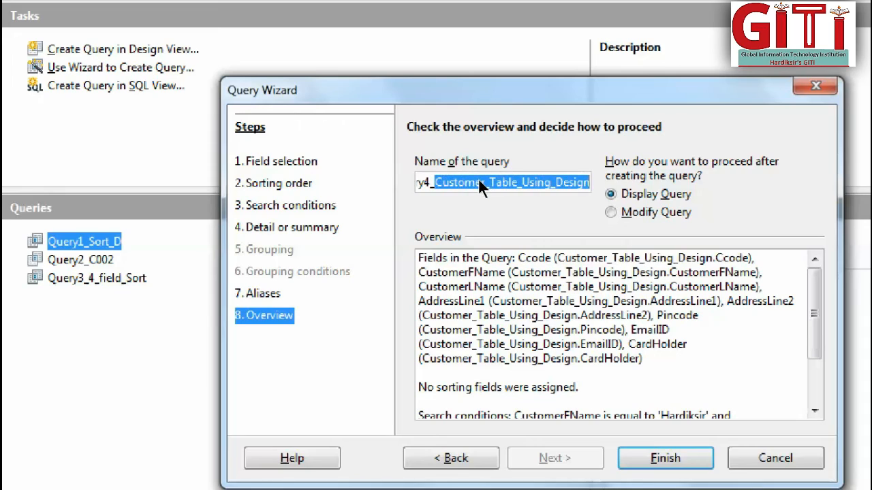
key("BackSpace")
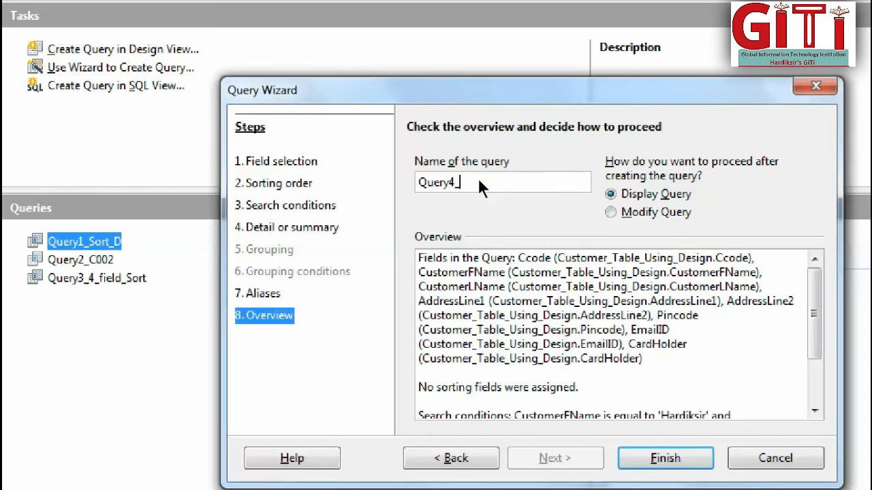
type("tiple_Feild")
key("BackSpace")
key("BackSpace")
key("BackSpace")
key("BackSpace")
type("ields")
key("Return")
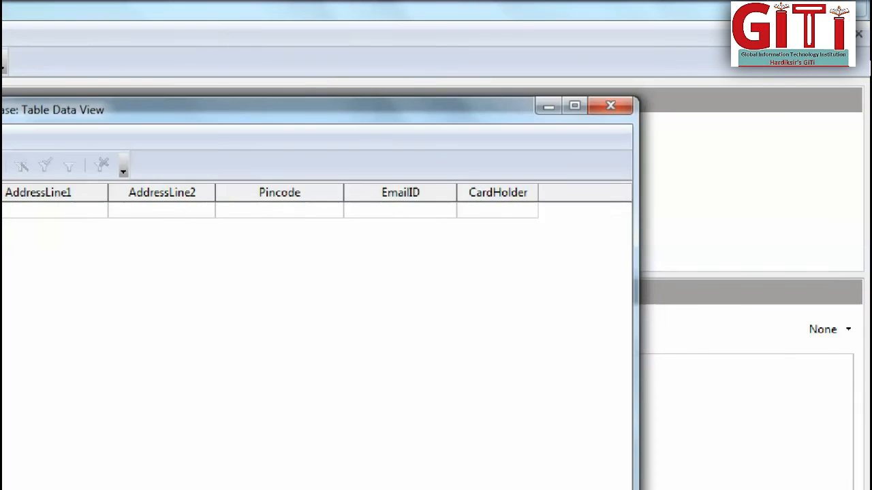
Close the query result view and open Query4_Mutiple_Fields for editing in design view.
left_click(610, 105)
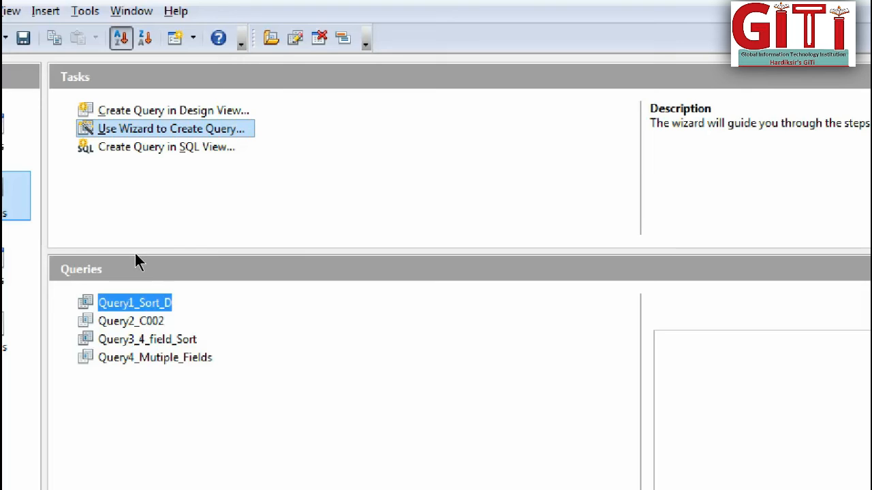
left_click(131, 356)
right_click(131, 357)
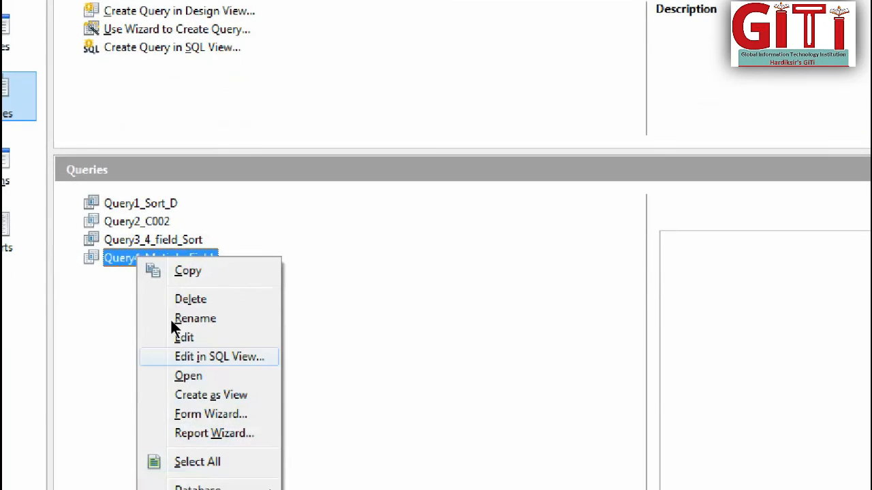
left_click(173, 338)
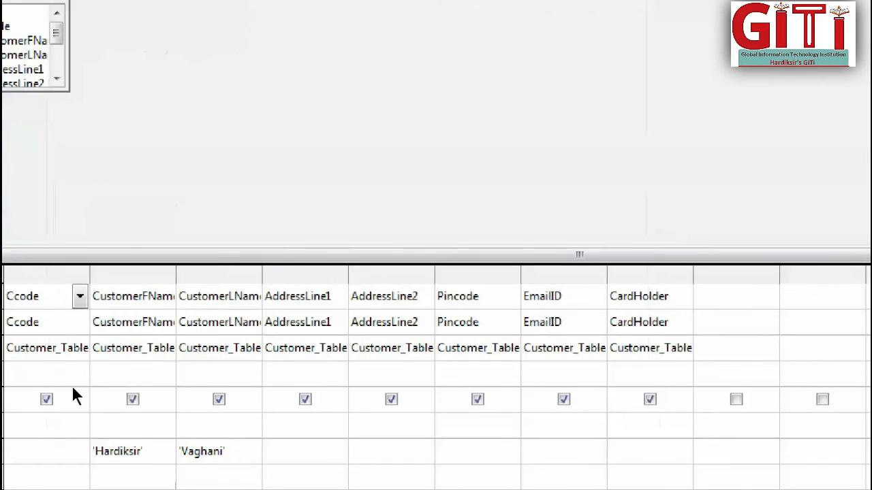
Run the query, put Like before the CustomerFName and CustomerLName criteria, and widen the CustomerLName column.
left_click(107, 447)
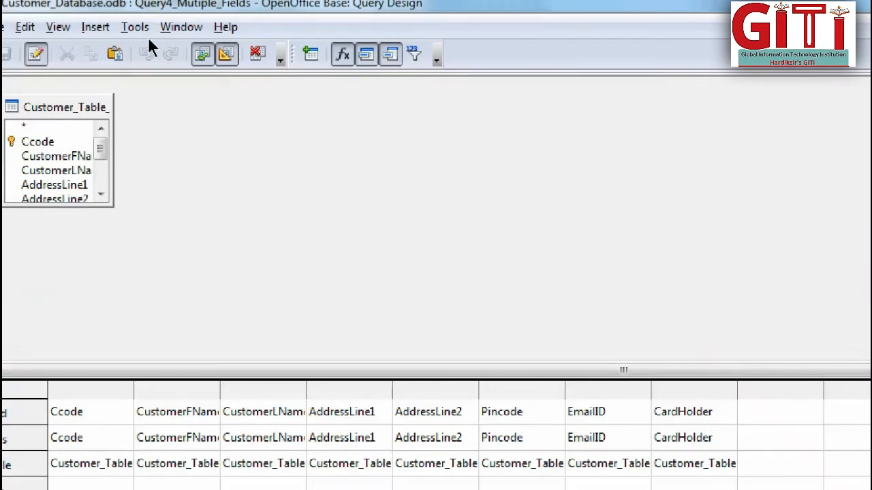
left_click(202, 54)
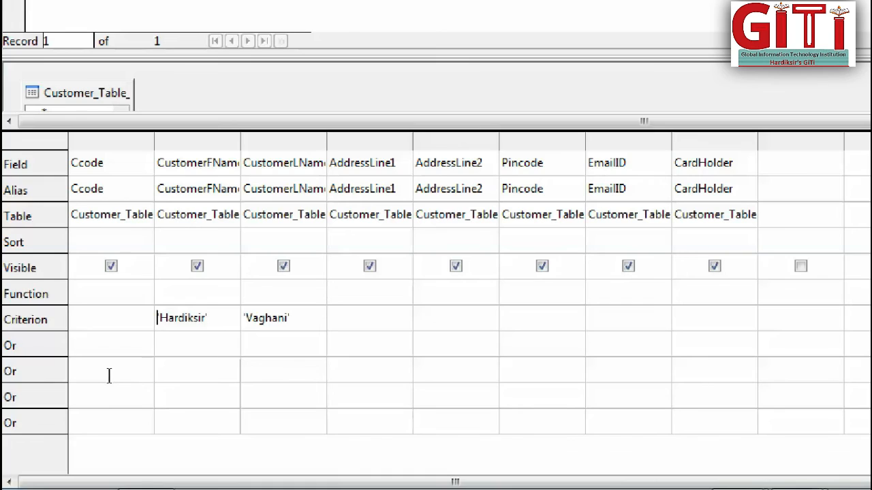
type("Like")
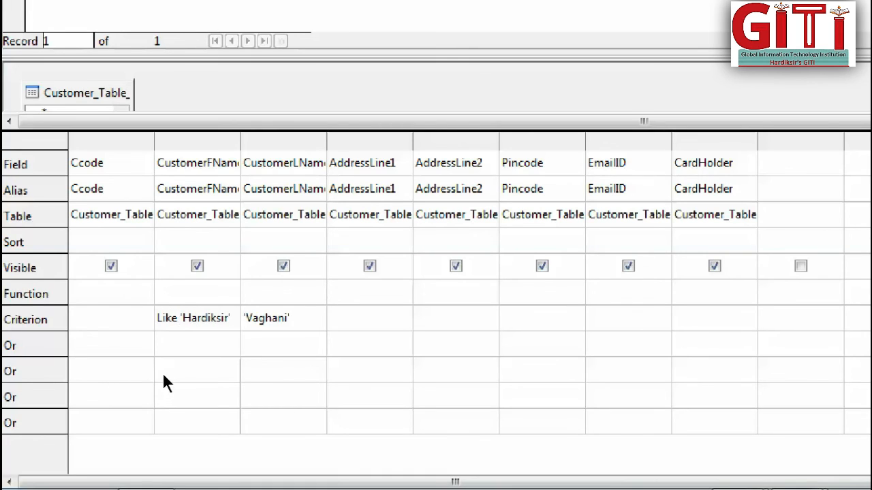
key("Tab")
type("Like")
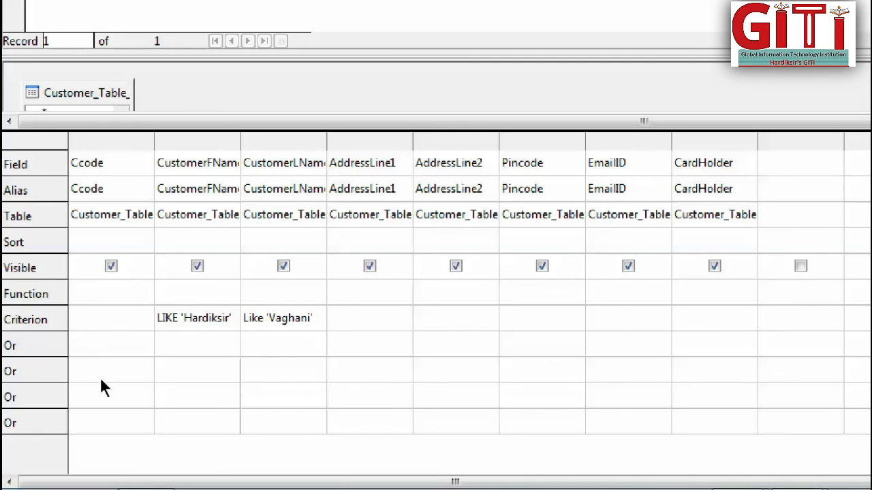
key("Down")
key("Down")
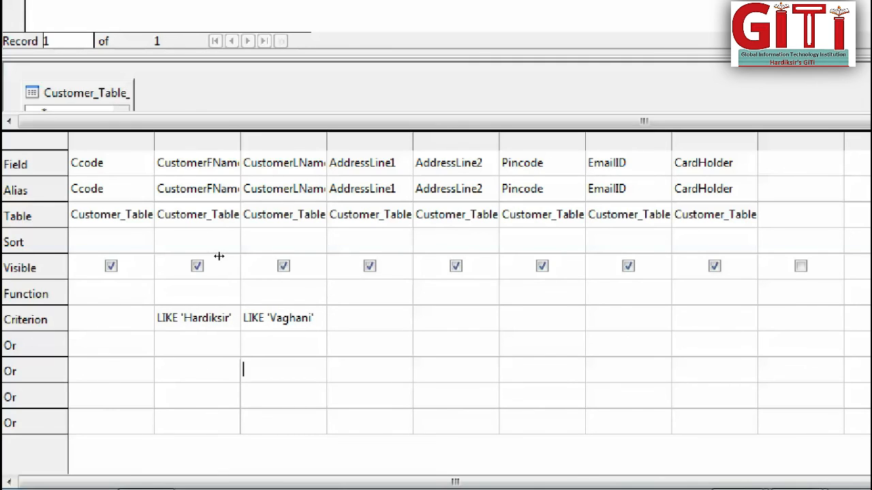
left_click_drag(327, 141, 383, 143)
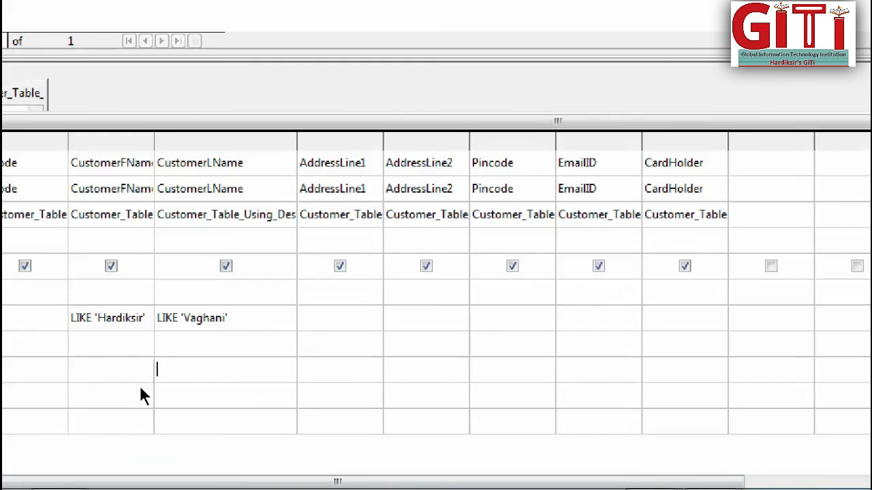
Replace the single quotes around the names in both LIKE criteria with double quotes.
left_click(121, 318)
key("Delete")
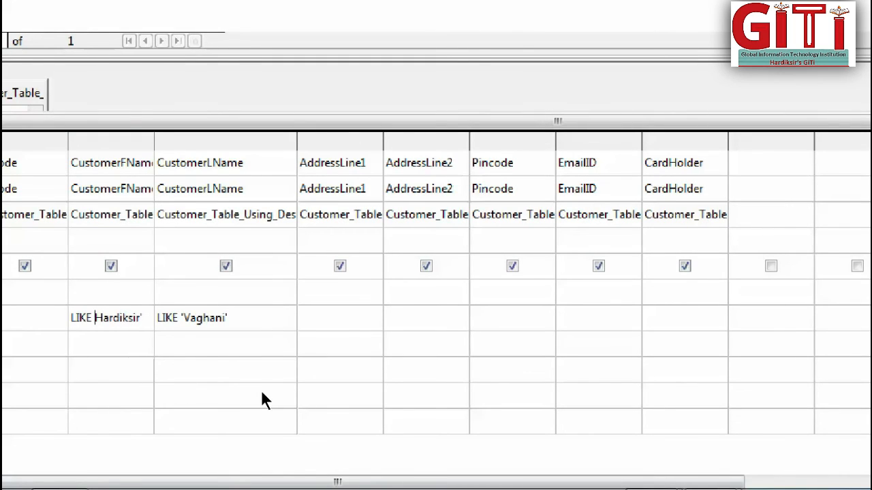
type("\"")
key("Right")
key("Right")
key("Right")
key("Right")
key("Right")
key("Delete")
type("\"")
key("Right")
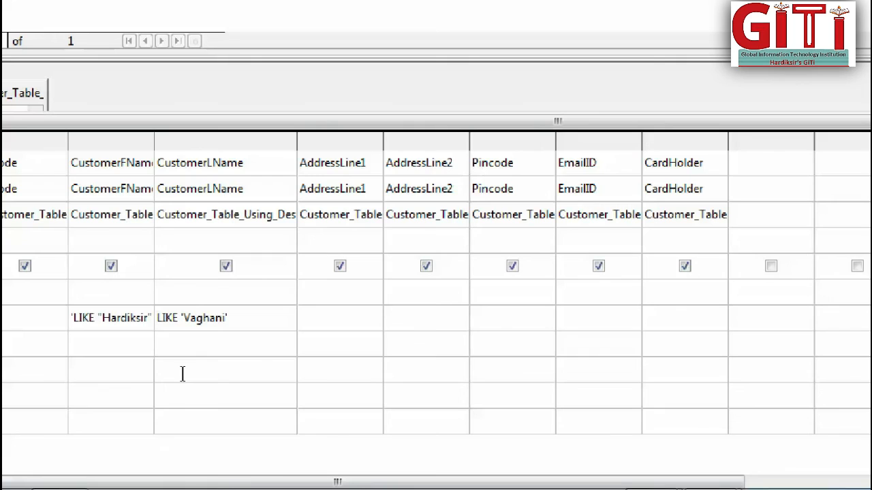
key("BackSpace")
type("\"")
key("End")
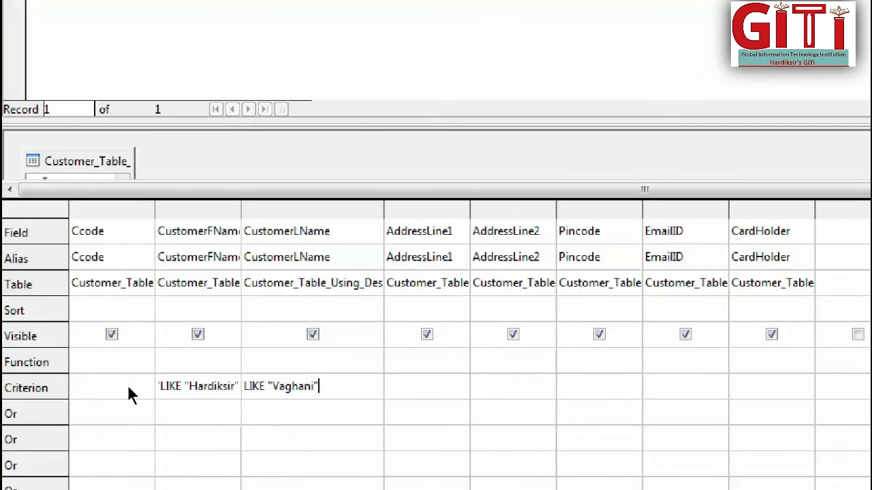
Try to remove the extra leading single quotes from the CustomerFName and CustomerLName criteria.
key("shift+Tab")
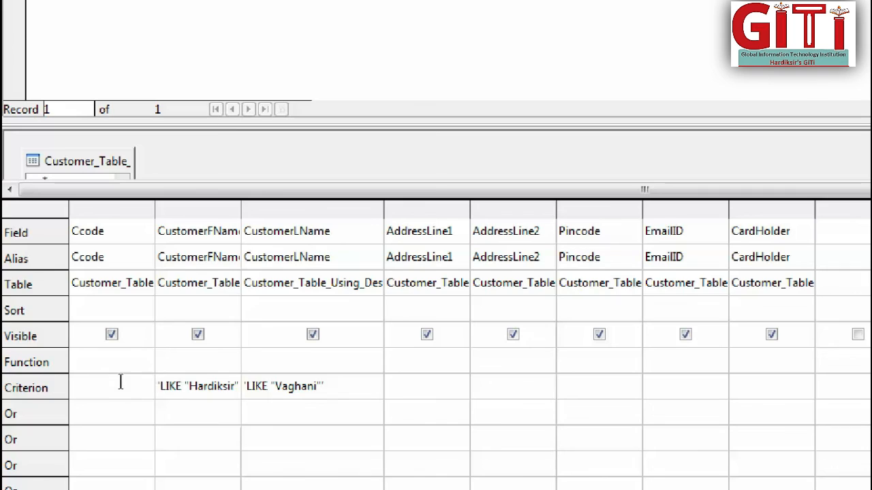
key("Delete")
key("Tab")
key("Delete")
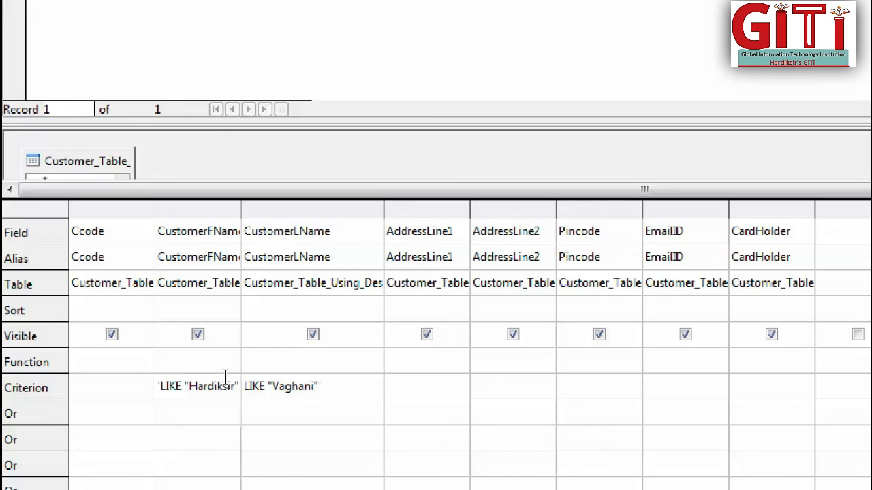
left_click(154, 381)
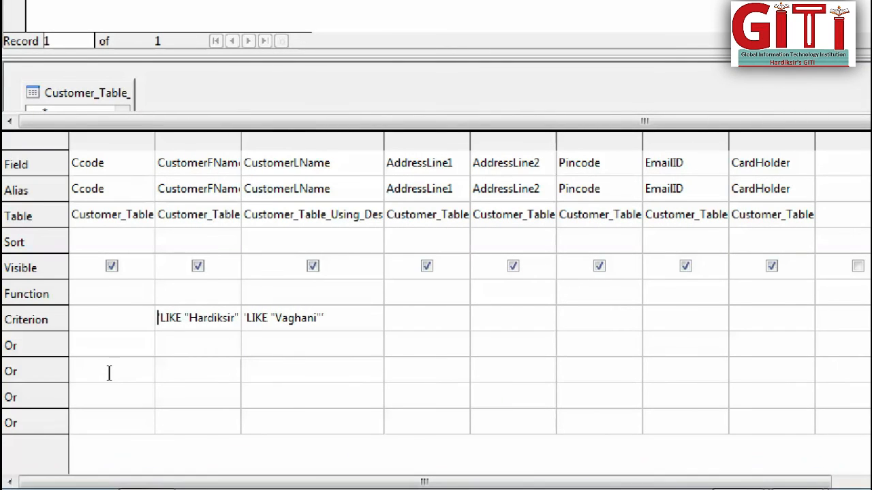
Clear the CustomerFName and CustomerLName criteria and run the query without conditions.
key("shift+End")
key("Delete")
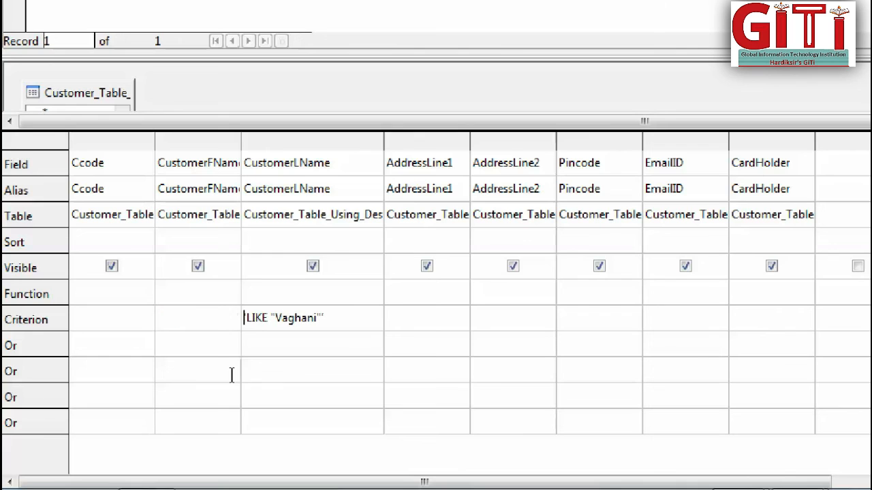
key("Tab")
key("Delete")
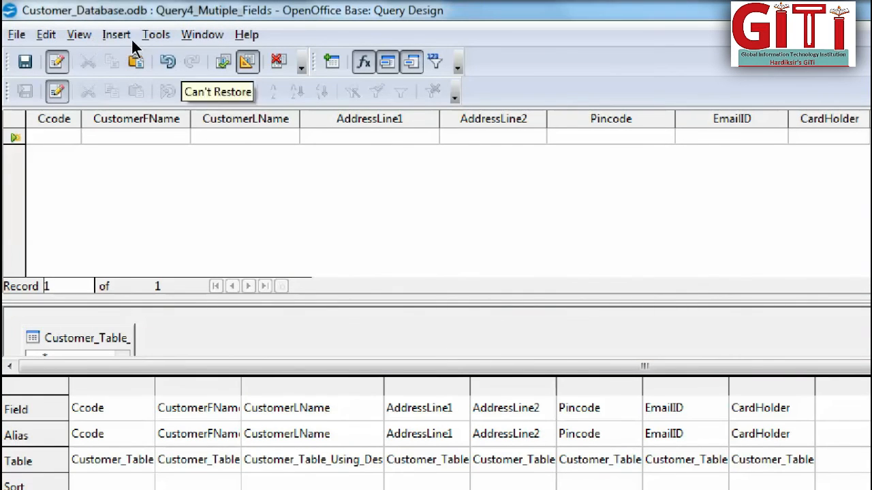
left_click(223, 62)
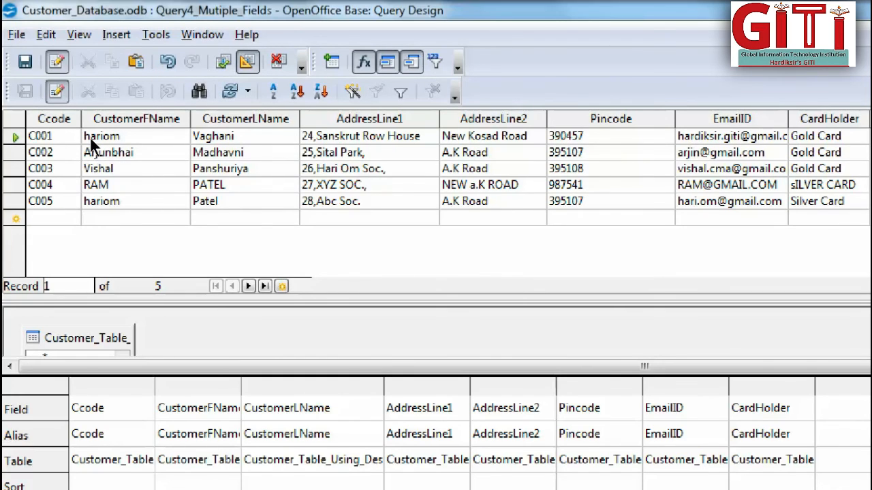
Set the CustomerFName criterion to the first name shared by records C001 and C005, and run the query.
left_click(92, 202)
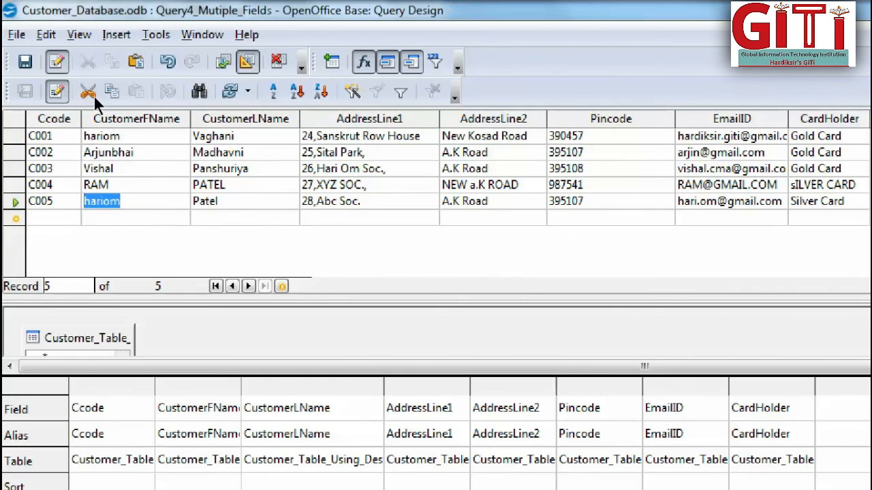
key("ctrl+Home")
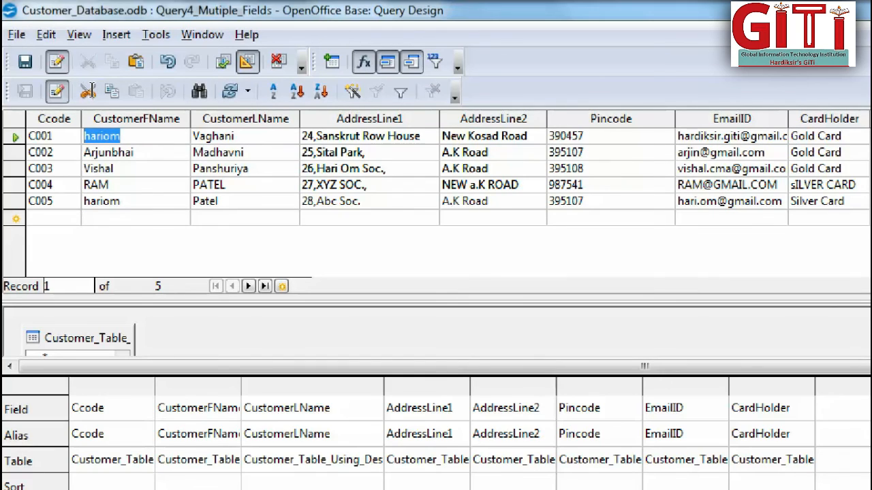
key("ctrl+End")
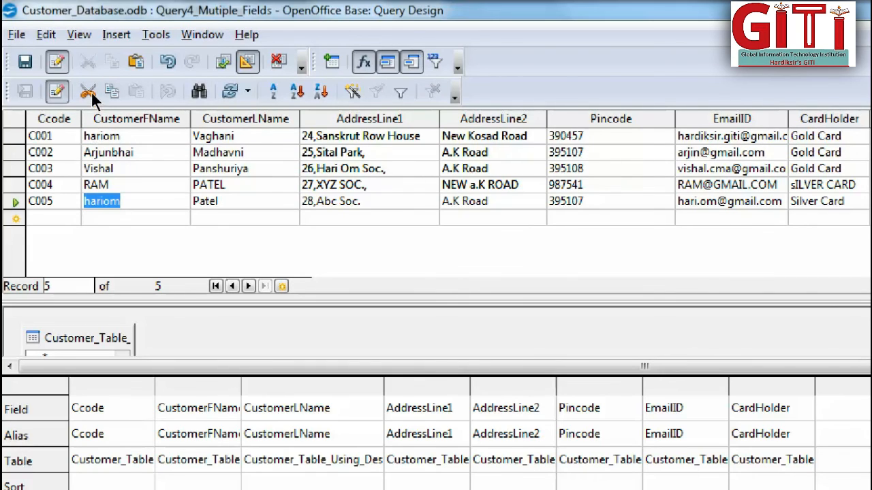
key("ctrl+Home")
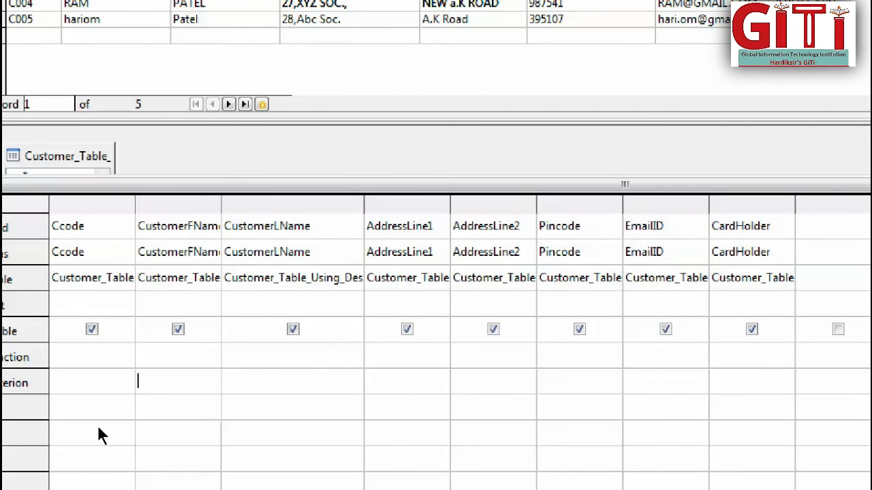
type("hariom")
key("F5")
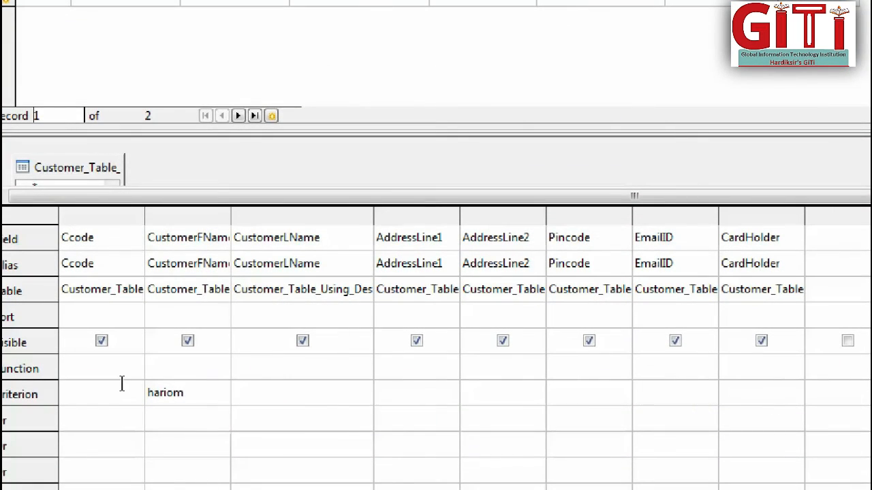
Capitalise the first letter of the CustomerFName criterion and run the query again.
key("Left")
key("Left")
key("Left")
key("Left")
key("Left")
key("BackSpace")
type("H")
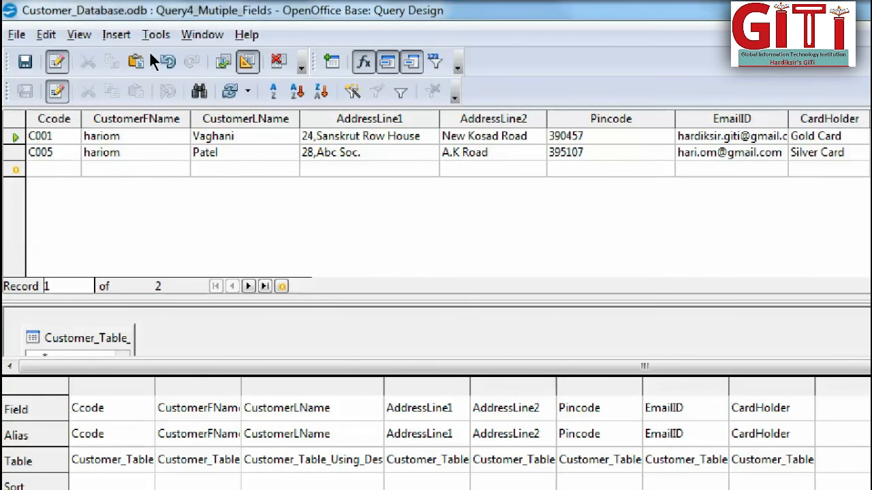
left_click(223, 61)
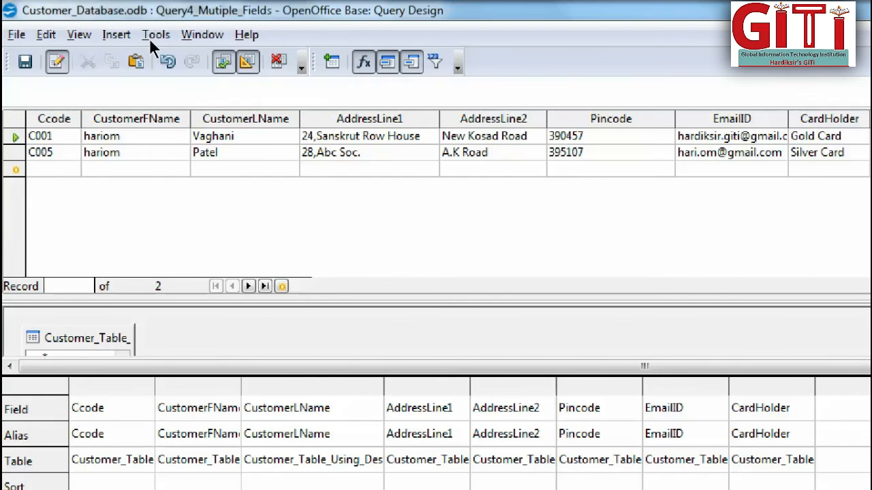
Replace the CustomerFName criterion with the shortened first name of customer C002, enclosed in double quotes.
key("Down")
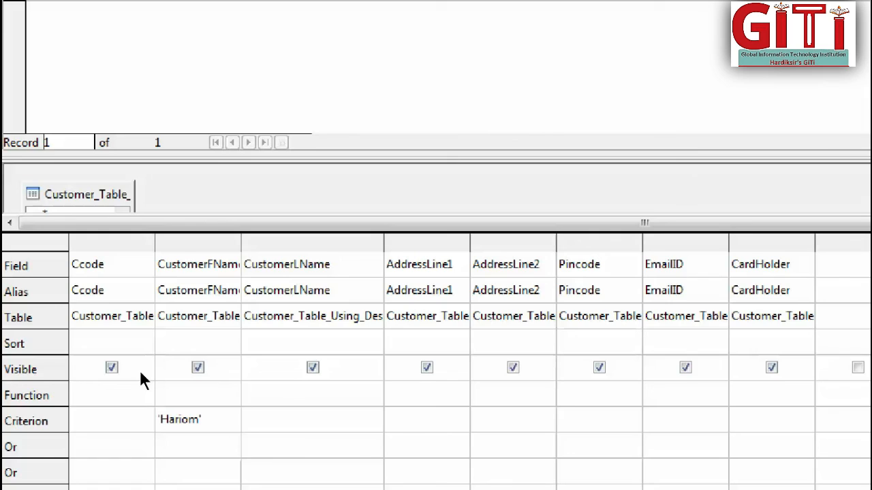
key("Up")
key("BackSpace")
key("BackSpace")
key("BackSpace")
key("BackSpace")
key("BackSpace")
key("BackSpace")
key("BackSpace")
key("BackSpace")
type("Arjun")
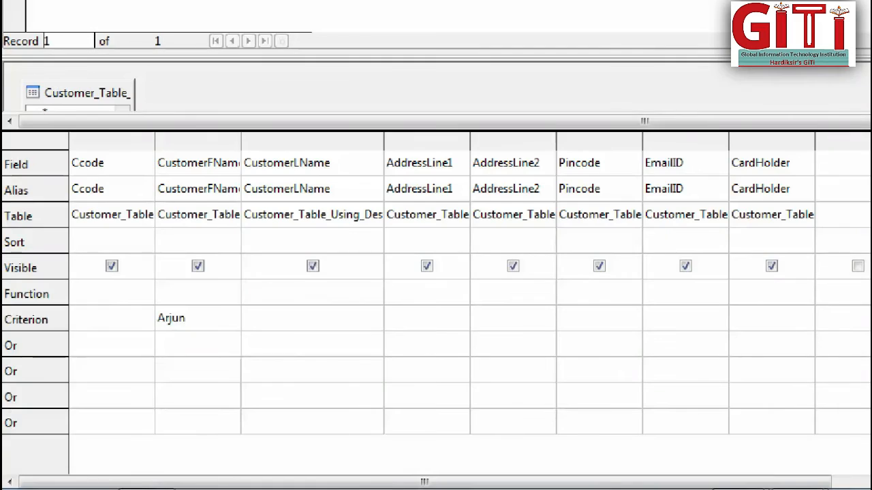
key("Home")
type("\"")
key("End")
type("\"")
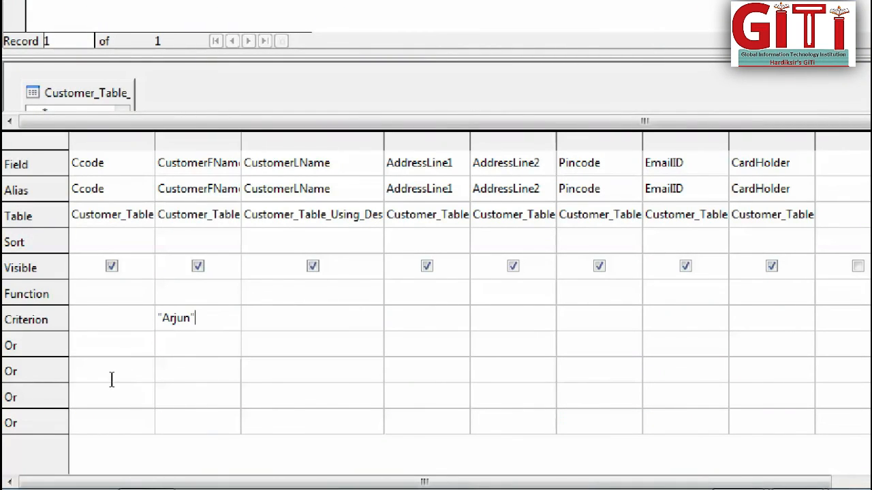
Clear the double-quoted CustomerFName criterion and run the query without any condition.
key("Left")
key("Left")
key("Left")
key("Left")
key("shift+Left")
left_click_drag(145, 379, 69, 372)
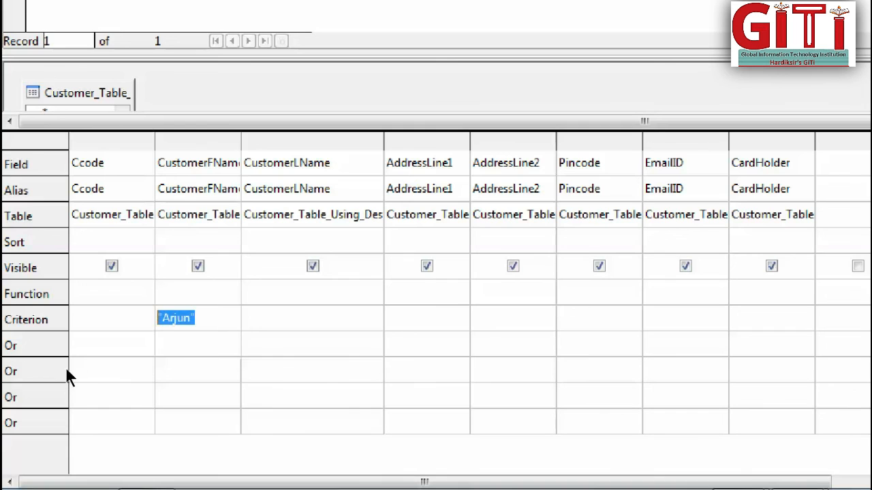
left_click(65, 367)
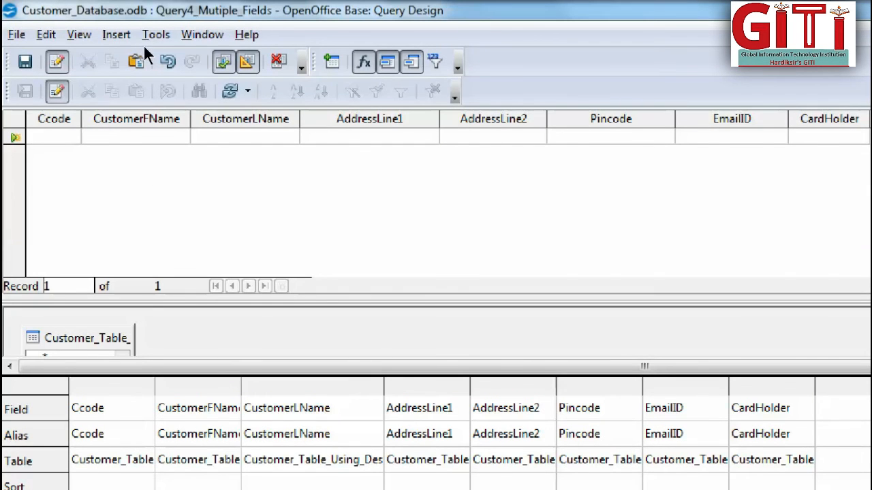
key("F5")
key("Down")
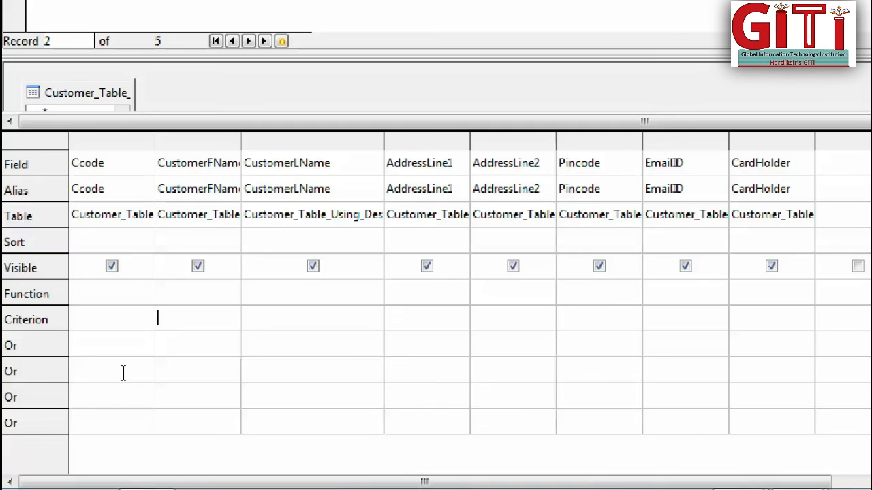
Try a pasted CustomerFName criterion and close the Query4_Mutiple_Fields design without saving the changes.
type("Arjunbhai")
key("Home")
key("shift+Right")
key("Delete")
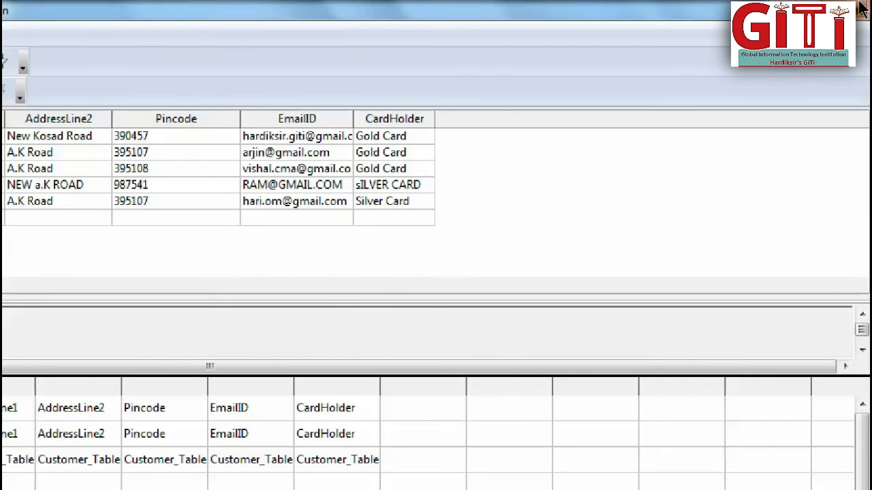
left_click(862, 10)
key("n")
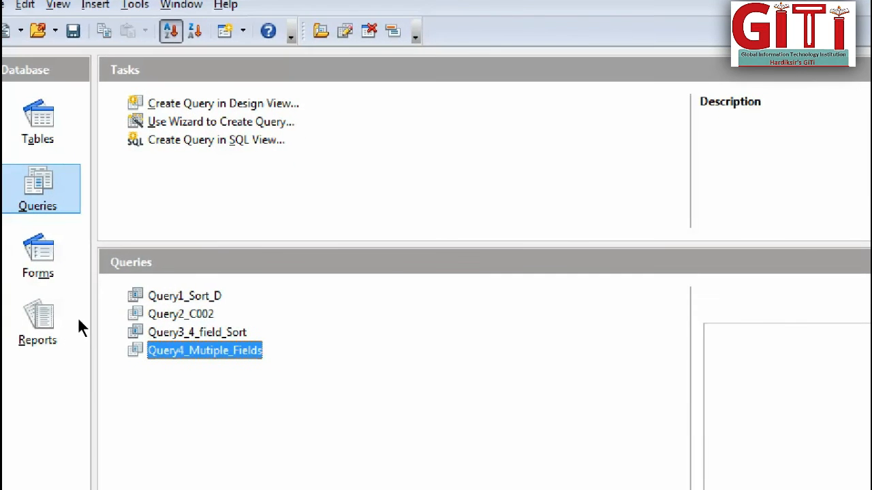
Start a new query with the Query Wizard and add all fields of Customer_Table_Using_Design.
left_click(153, 103)
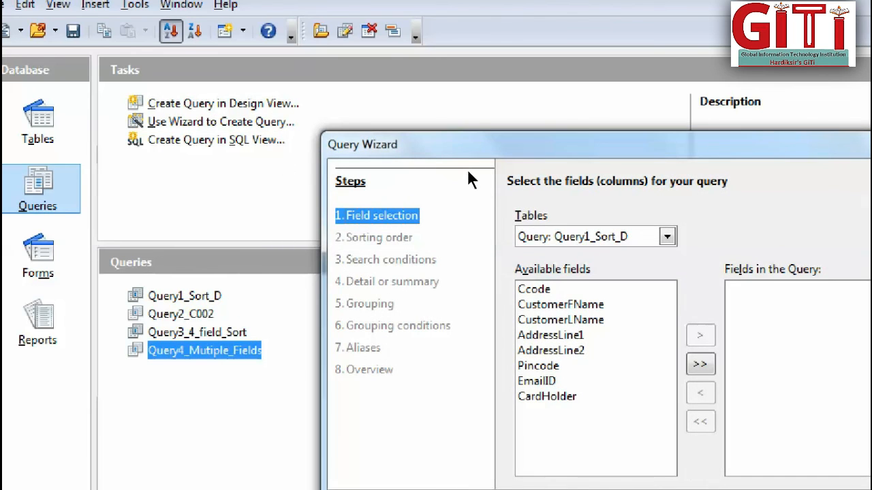
left_click(667, 236)
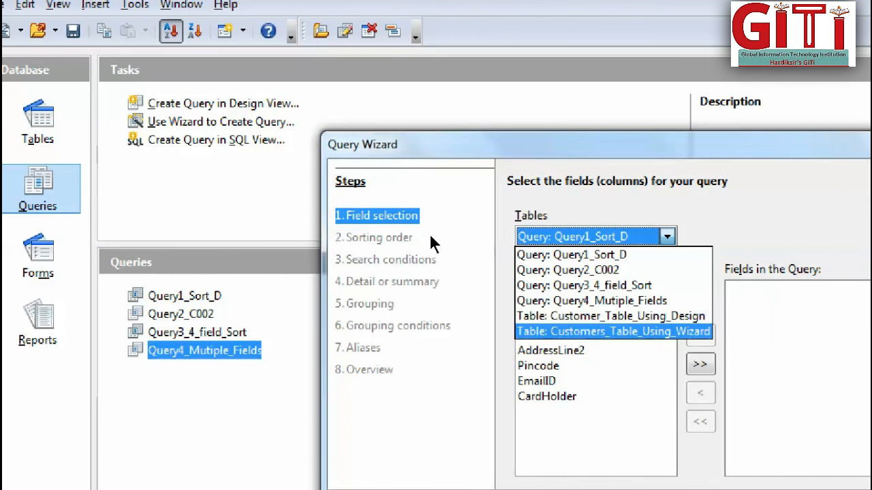
left_click(623, 316)
left_click(700, 364)
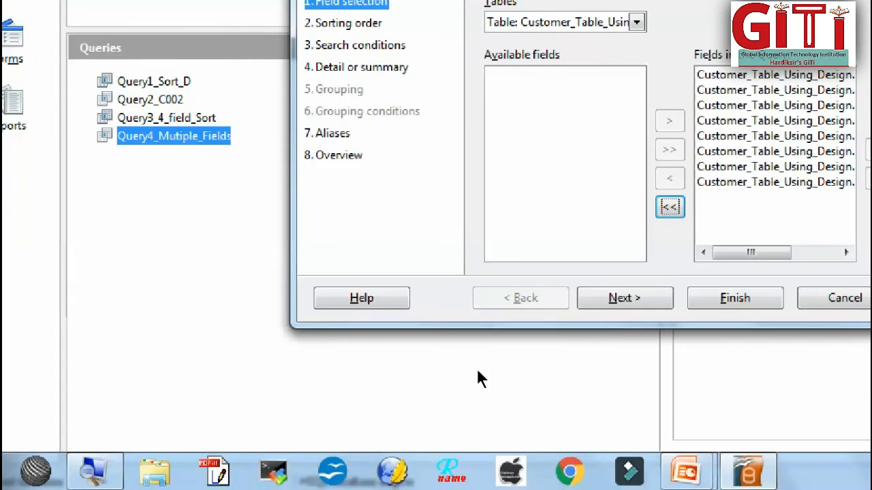
Leave the sorting order undefined and set the first search condition to Ccode is equal to C002.
left_click(624, 298)
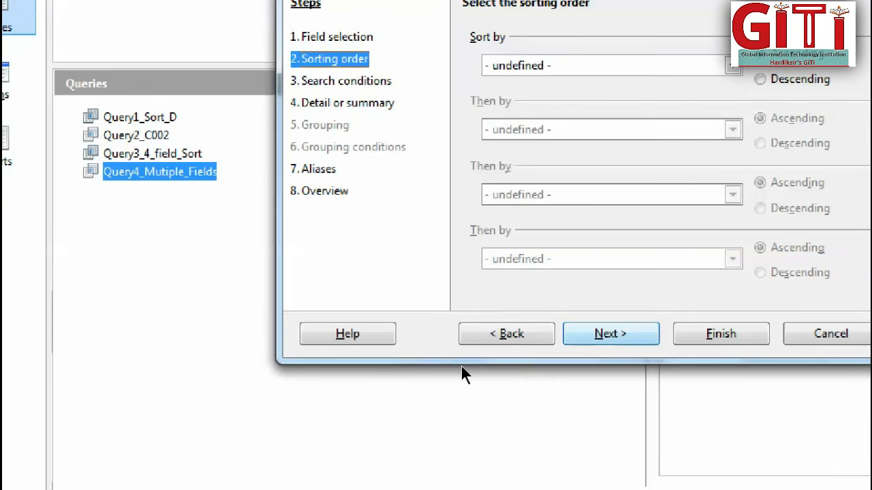
left_click(610, 334)
left_click(617, 117)
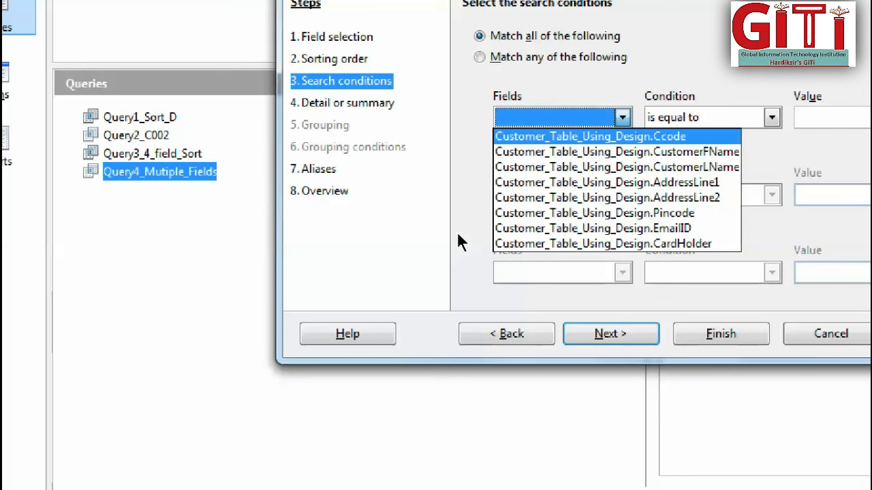
left_click(599, 136)
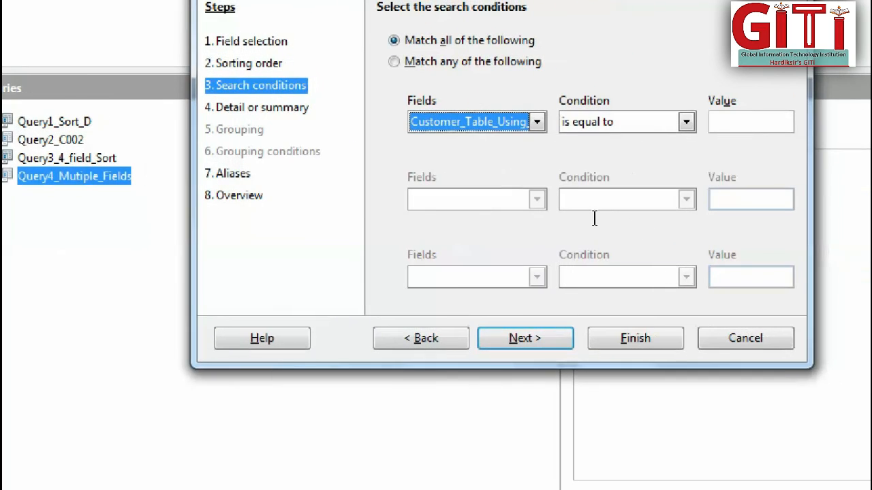
left_click(833, 117)
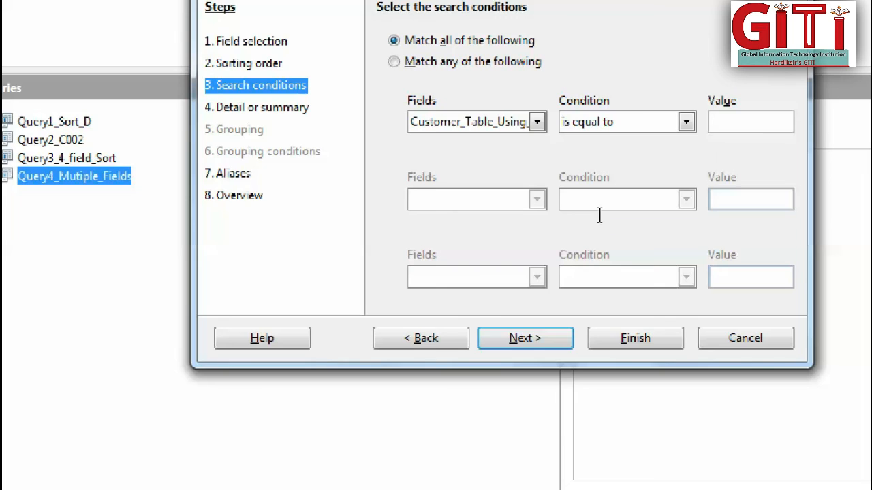
type("C002")
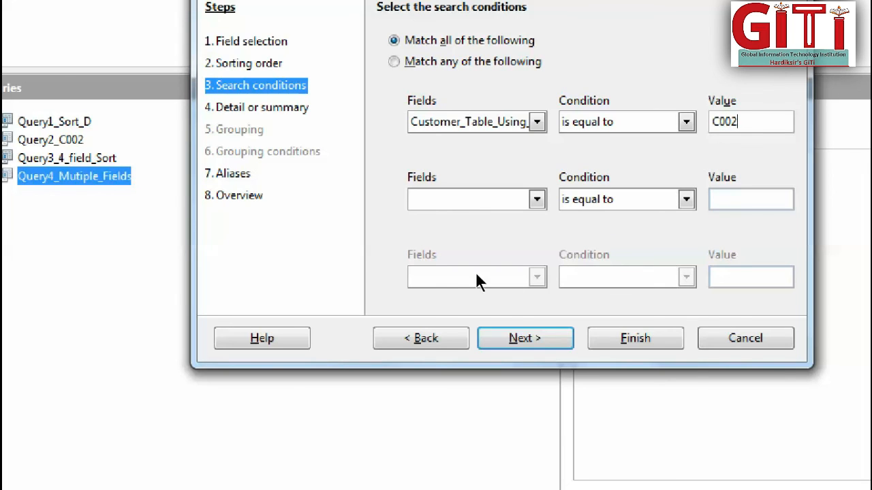
Add a second search condition requiring CustomerFName to equal the full first name of customer C002.
left_click(536, 200)
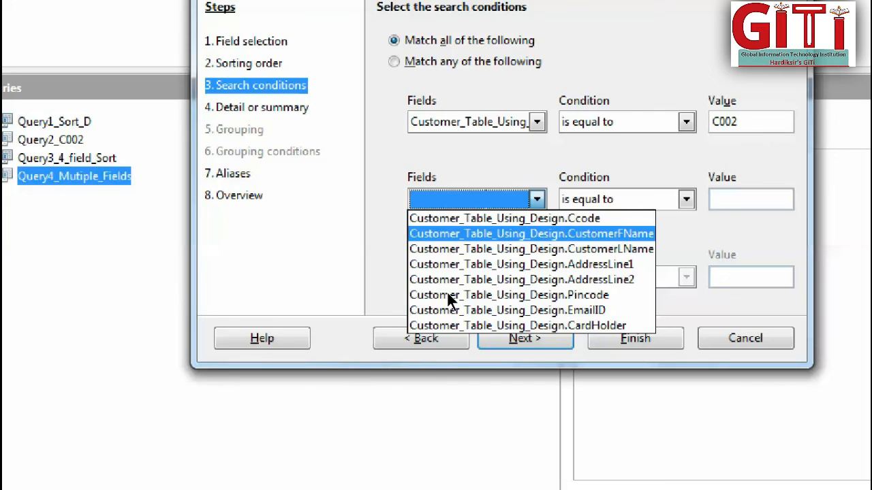
left_click(447, 290)
key("Tab")
key("Tab")
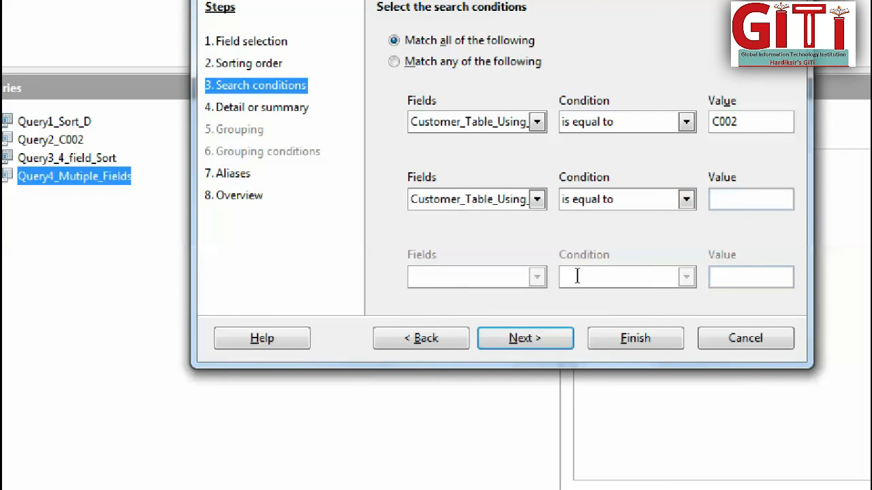
type("Arjunbhai")
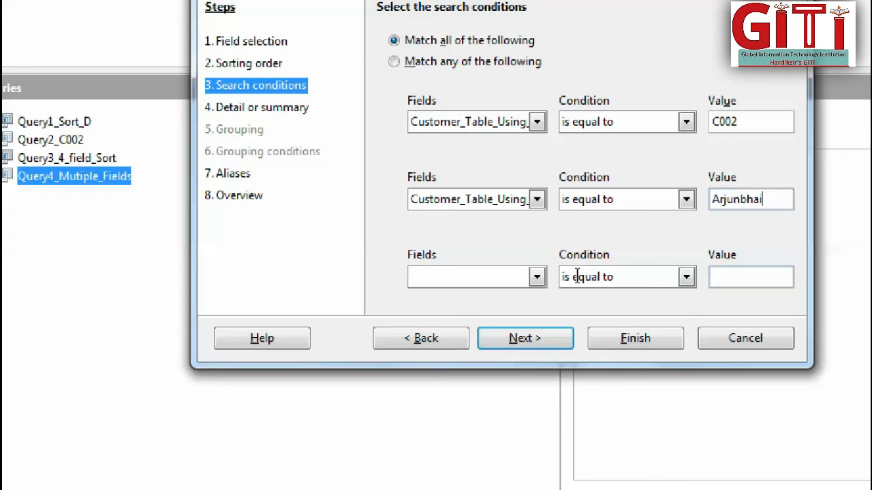
Keep the detailed query type and default aliases, name the query Query5, and finish the wizard to display it.
left_click(525, 339)
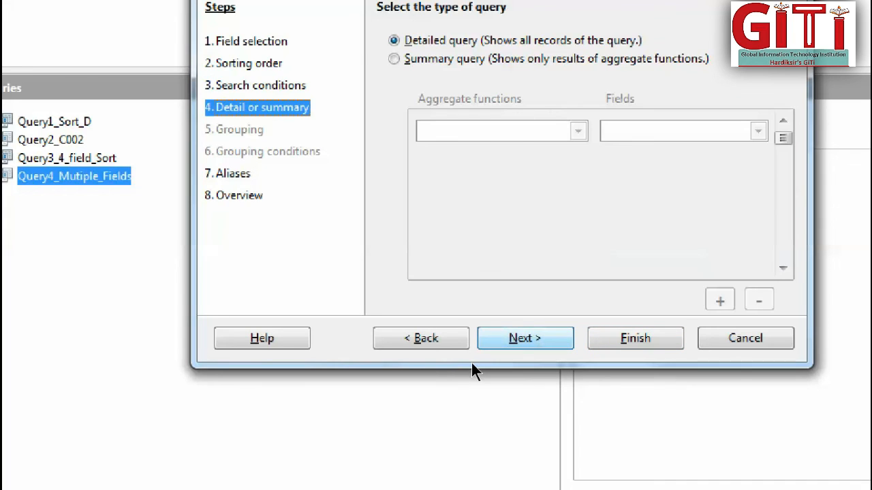
left_click(525, 339)
left_click(478, 348)
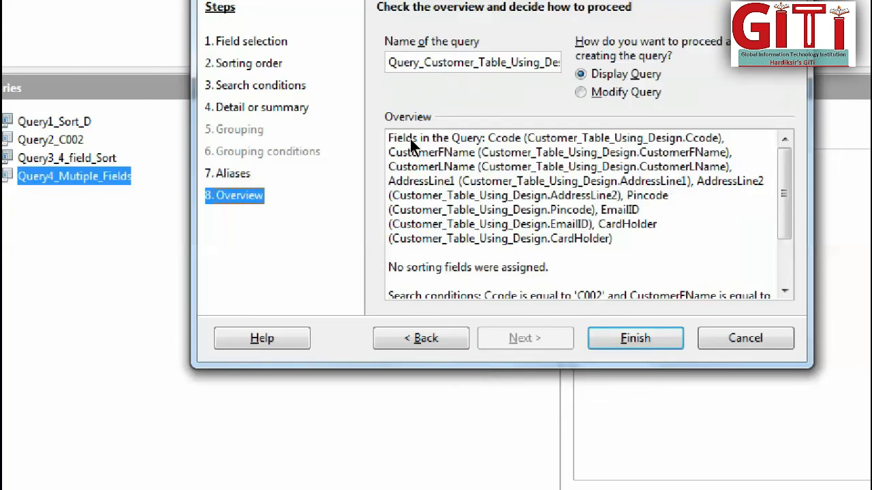
left_click_drag(492, 230, 625, 229)
key("BackSpace")
key("BackSpace")
key("BackSpace")
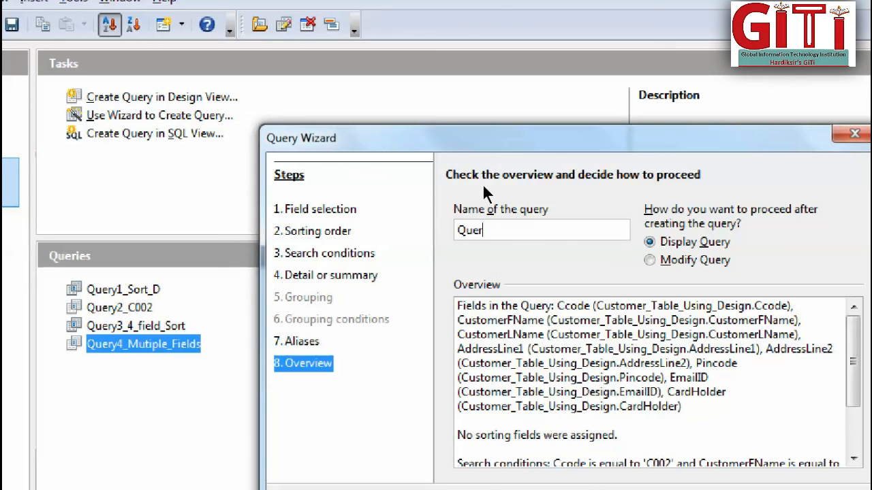
type("y5")
key("Return")
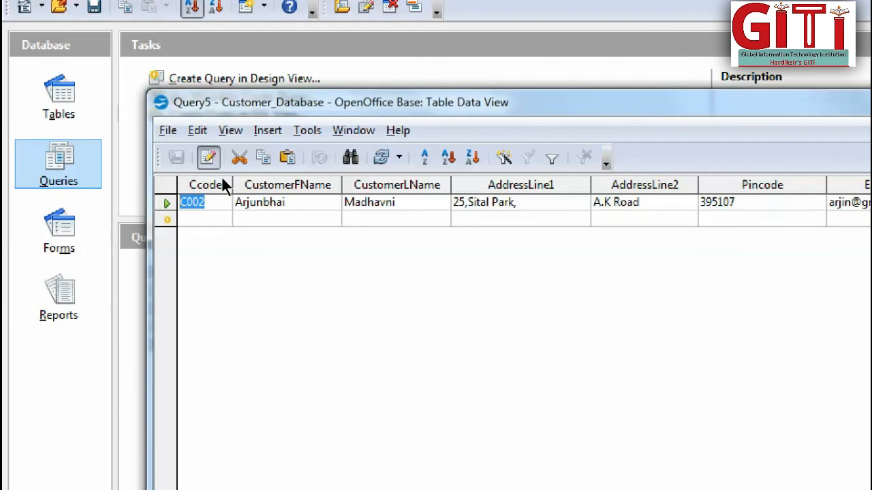
Close the Query5 results, open Query5 for a look in design view, and close it again.
left_click(238, 217)
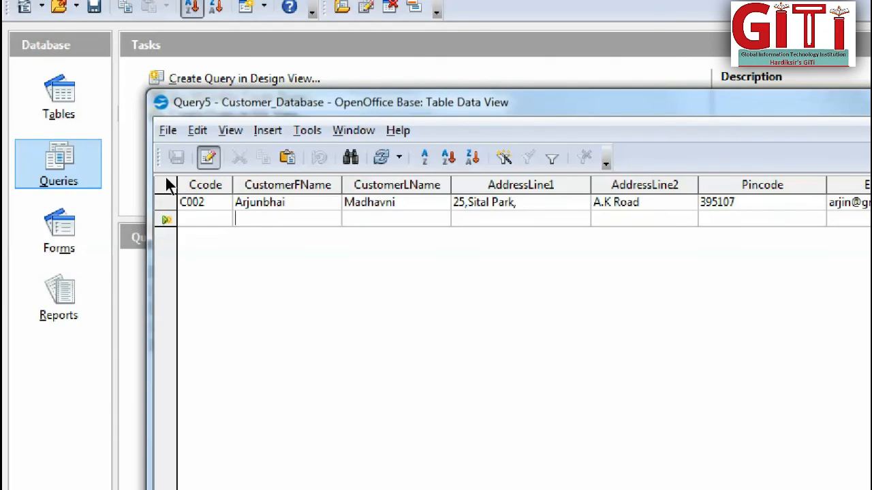
left_click_drag(164, 178, 120, 172)
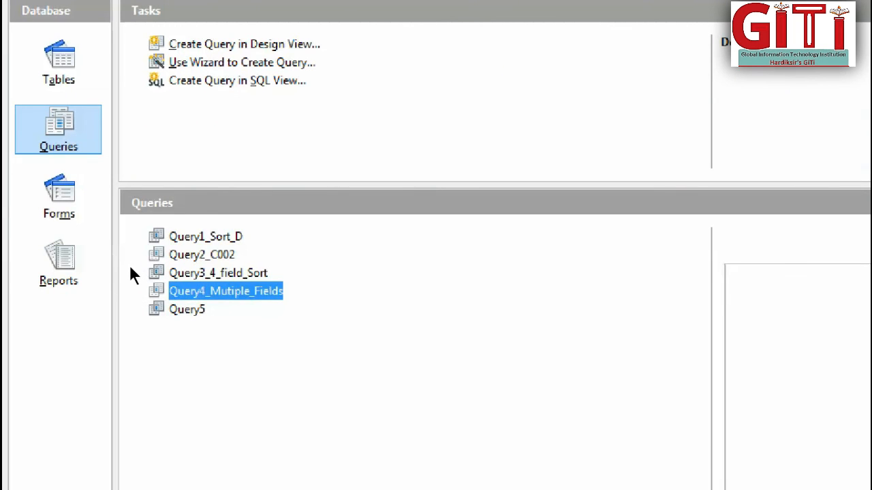
right_click(194, 310)
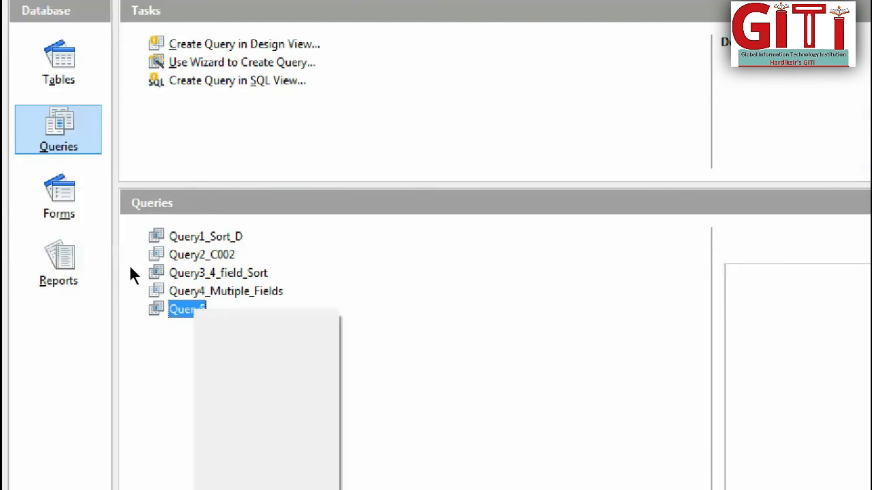
left_click(242, 390)
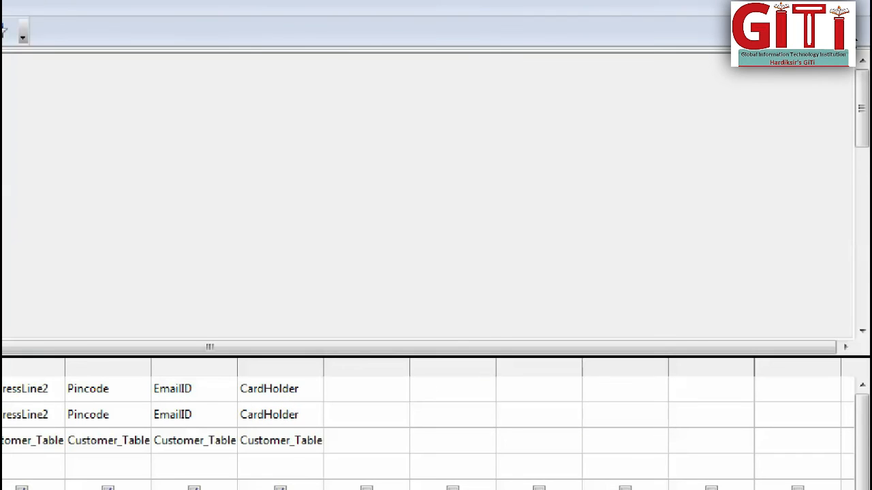
left_click(866, 11)
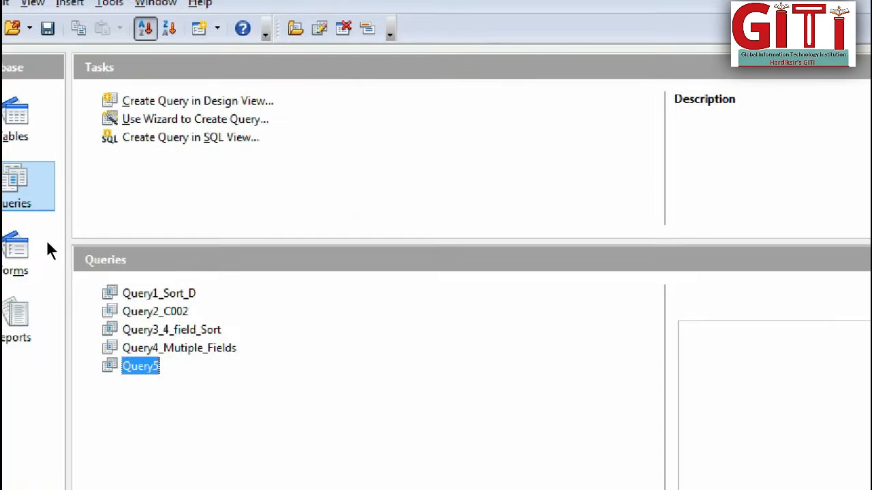
Open Query5 in SQL view, examine its whole SELECT statement, and close the view.
right_click(169, 377)
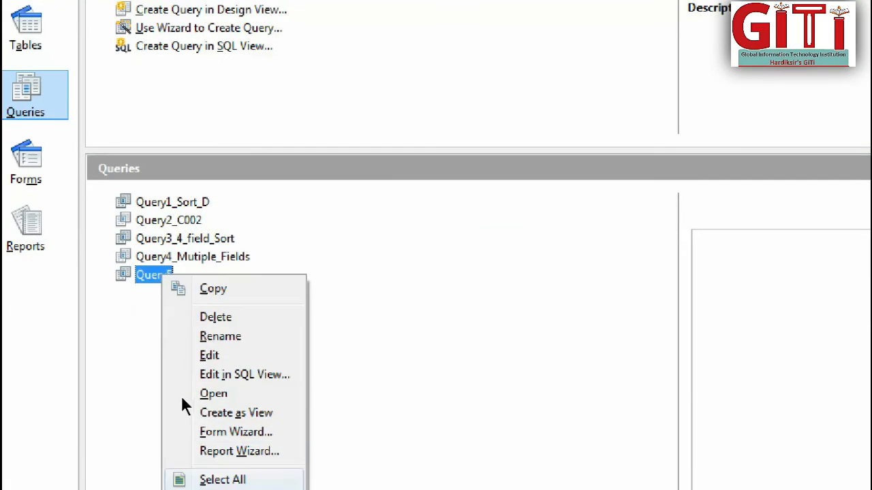
key("Return")
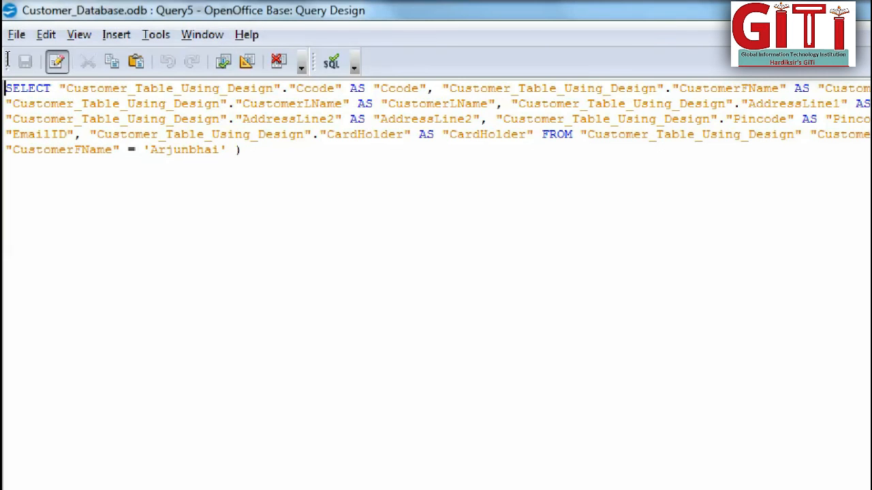
left_click_drag(6, 88, 243, 150)
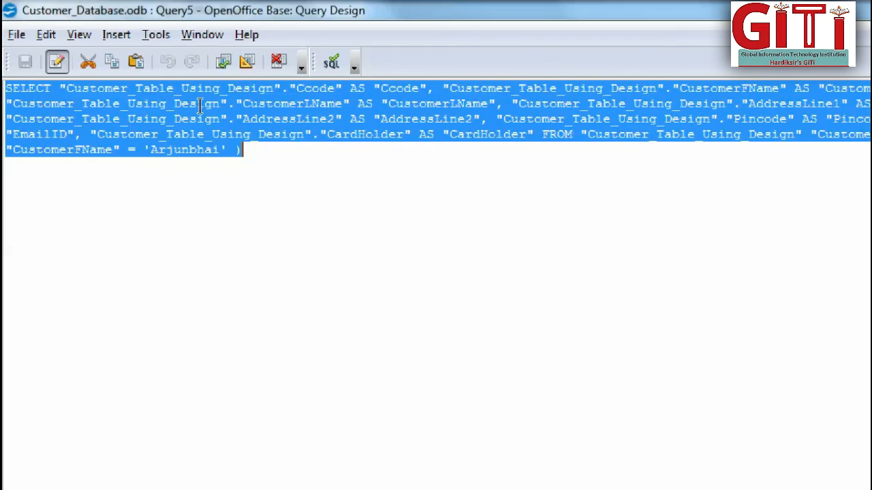
left_click(251, 144)
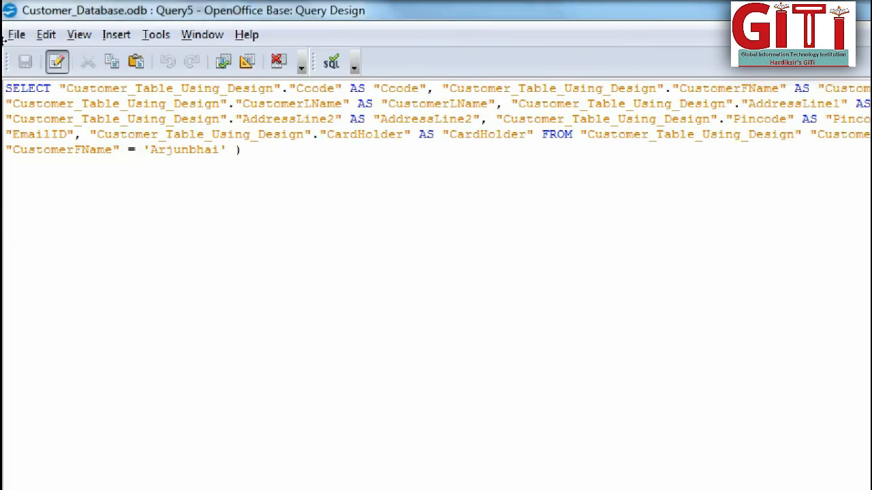
left_click(864, 9)
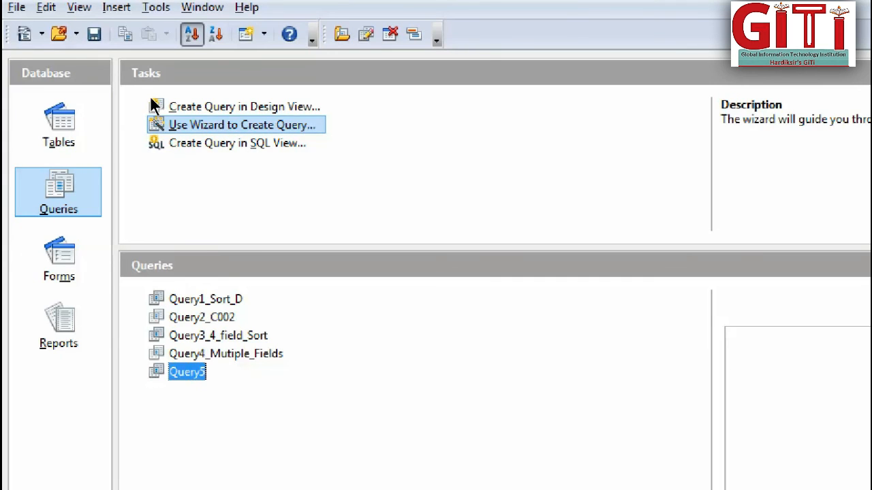
left_click(34, 106)
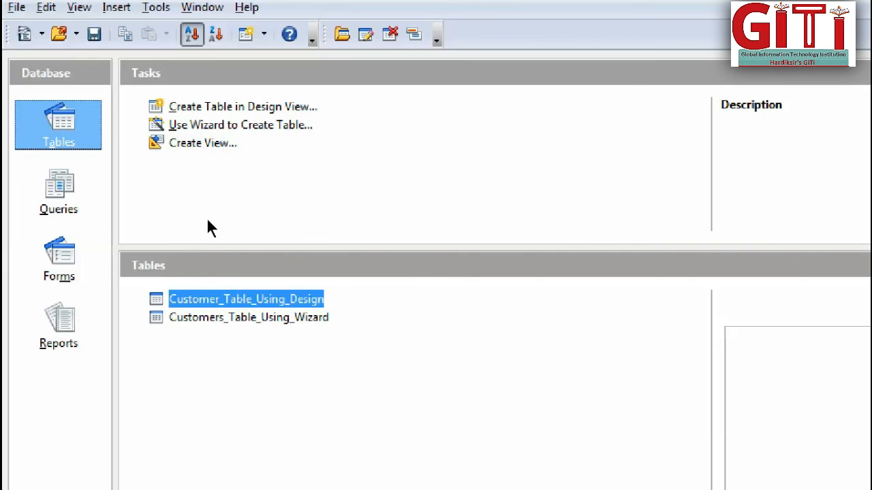
left_click(59, 191)
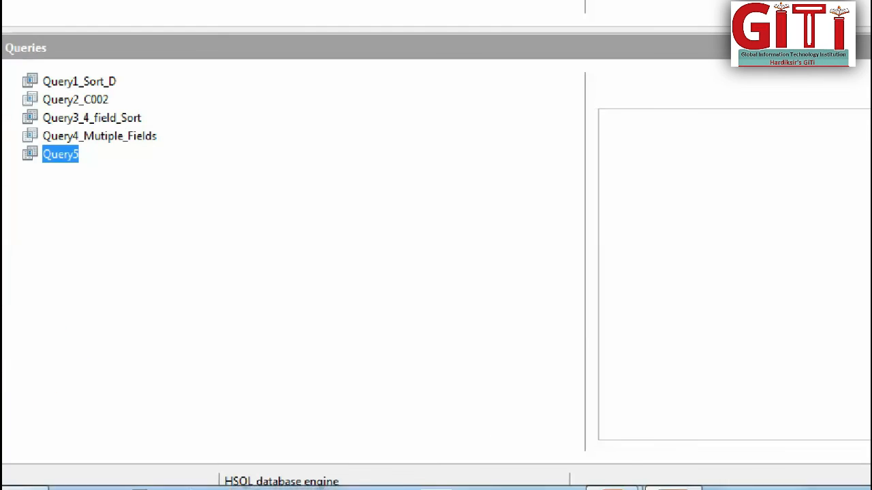
Reset the Magnifier zoom to 100% and switch to the running PowerPoint slide show.
mouse_move(362, 489)
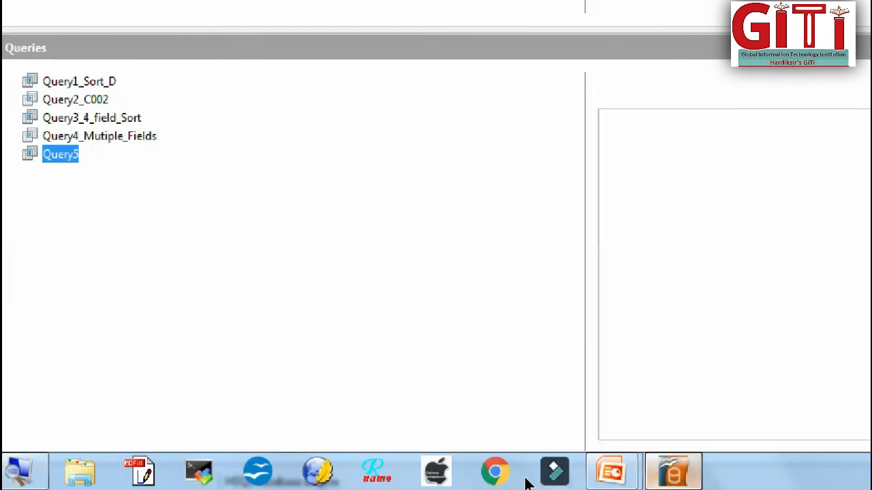
left_click(20, 471)
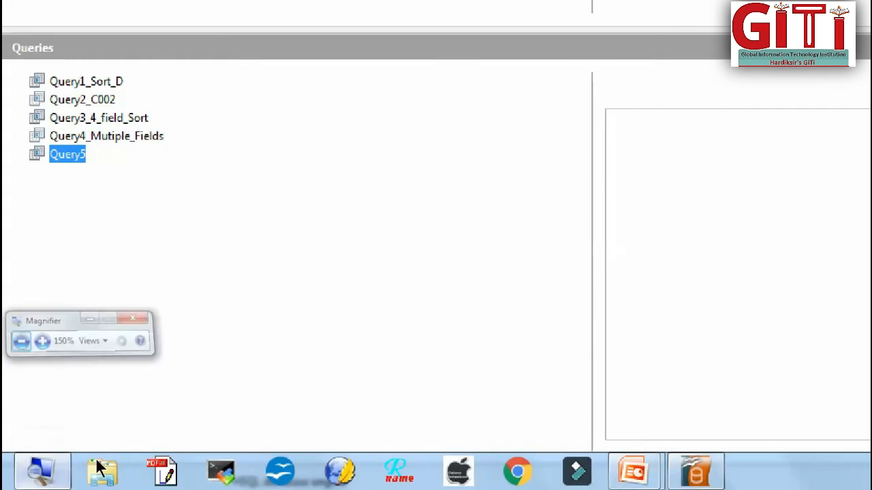
left_click(21, 342)
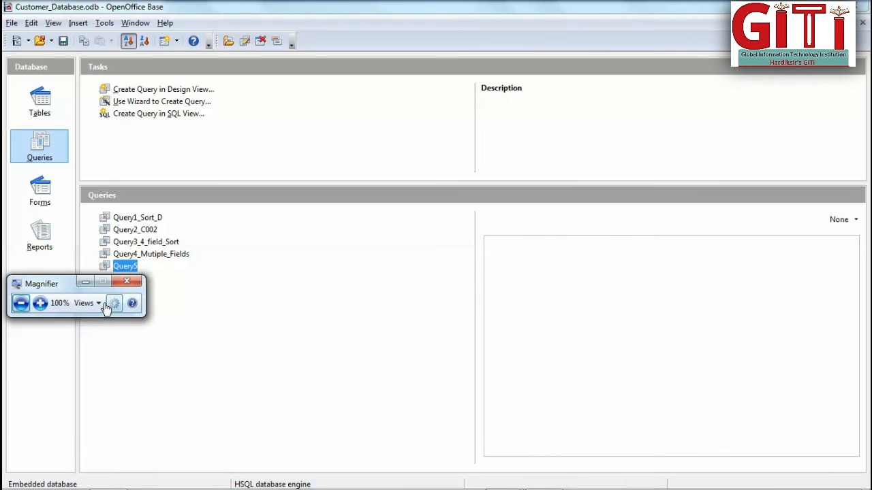
left_click(91, 282)
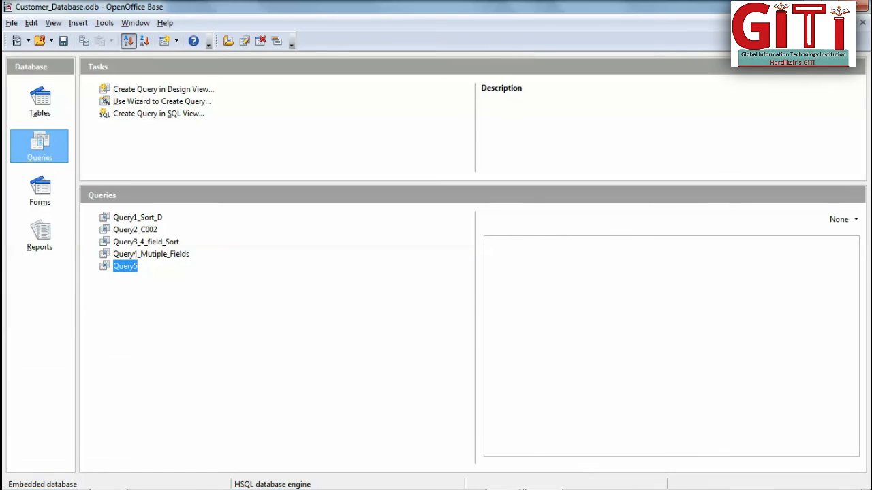
left_click(503, 480)
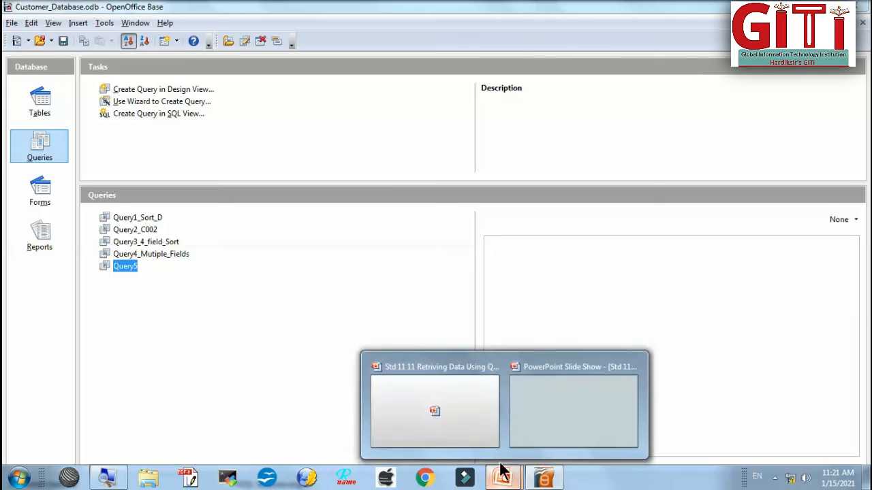
left_click(541, 429)
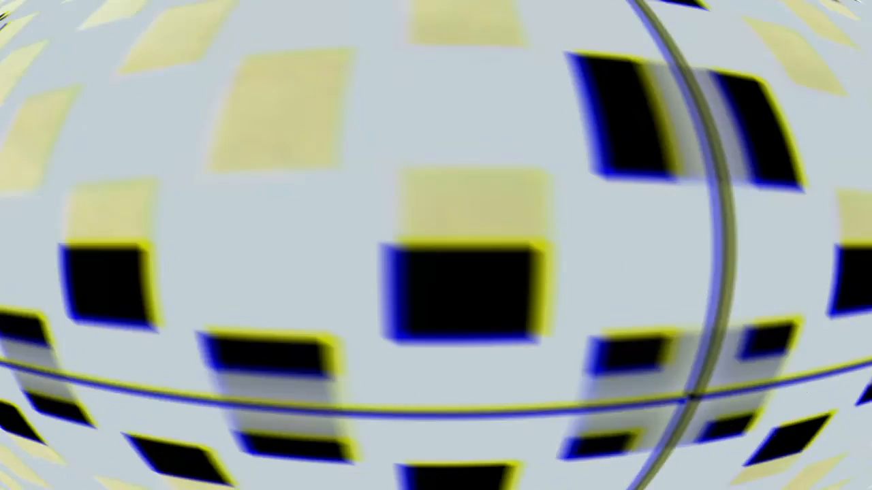